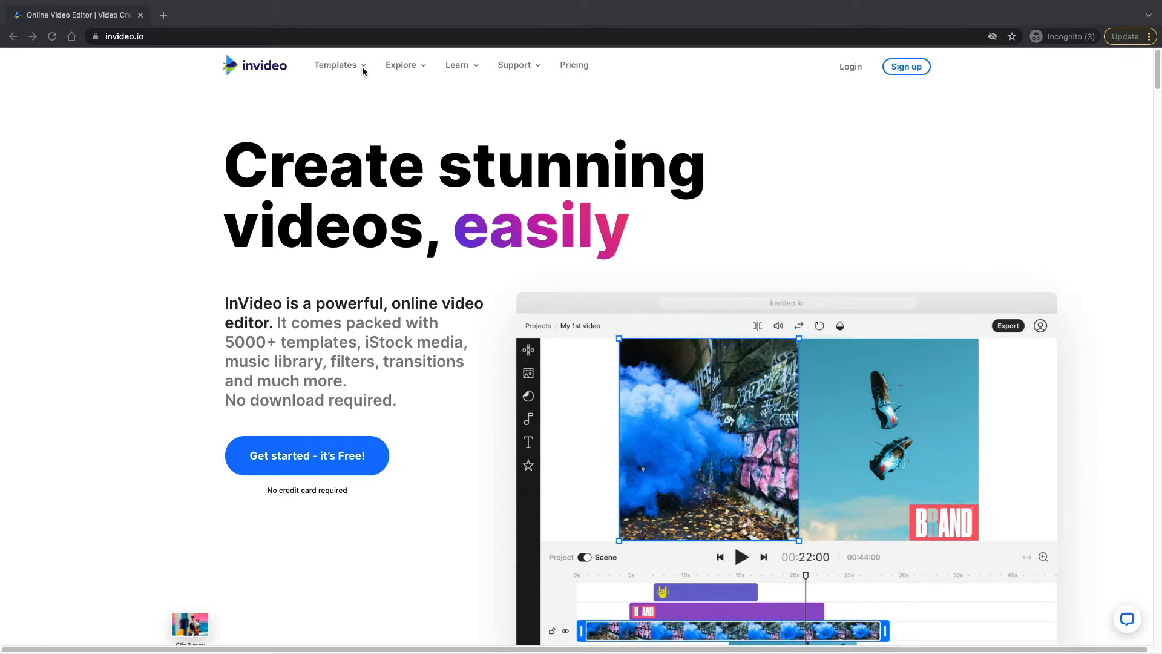
Open the Video Ads template category and preview the Swift Travel Promo template.
mouse_move(351, 69)
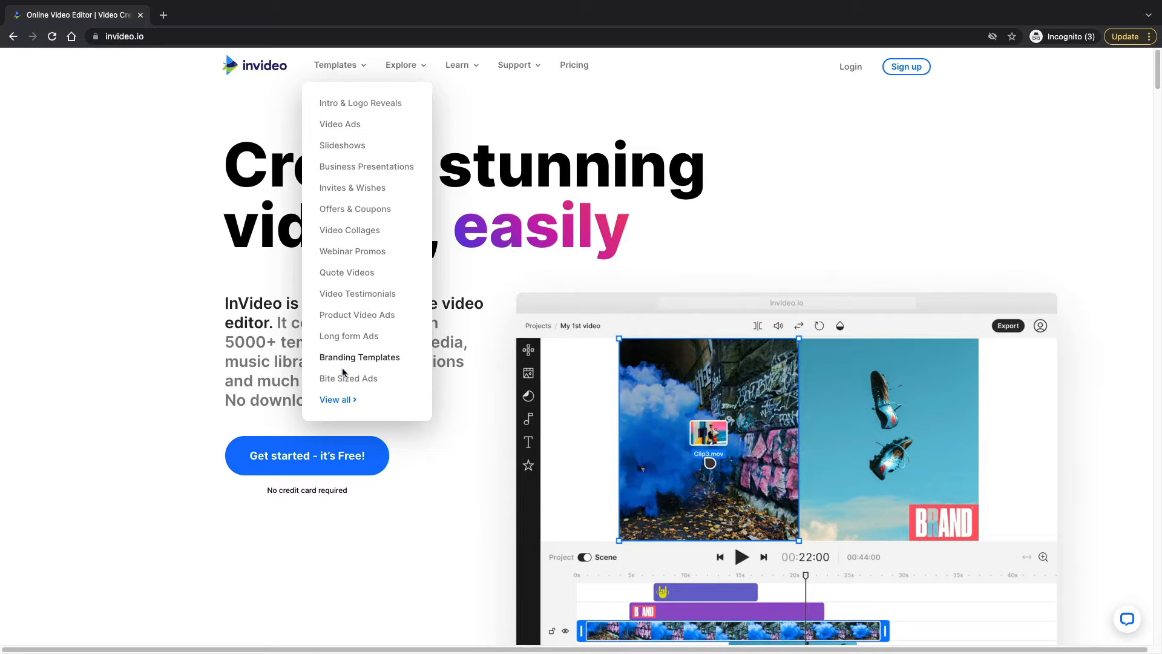
click(330, 131)
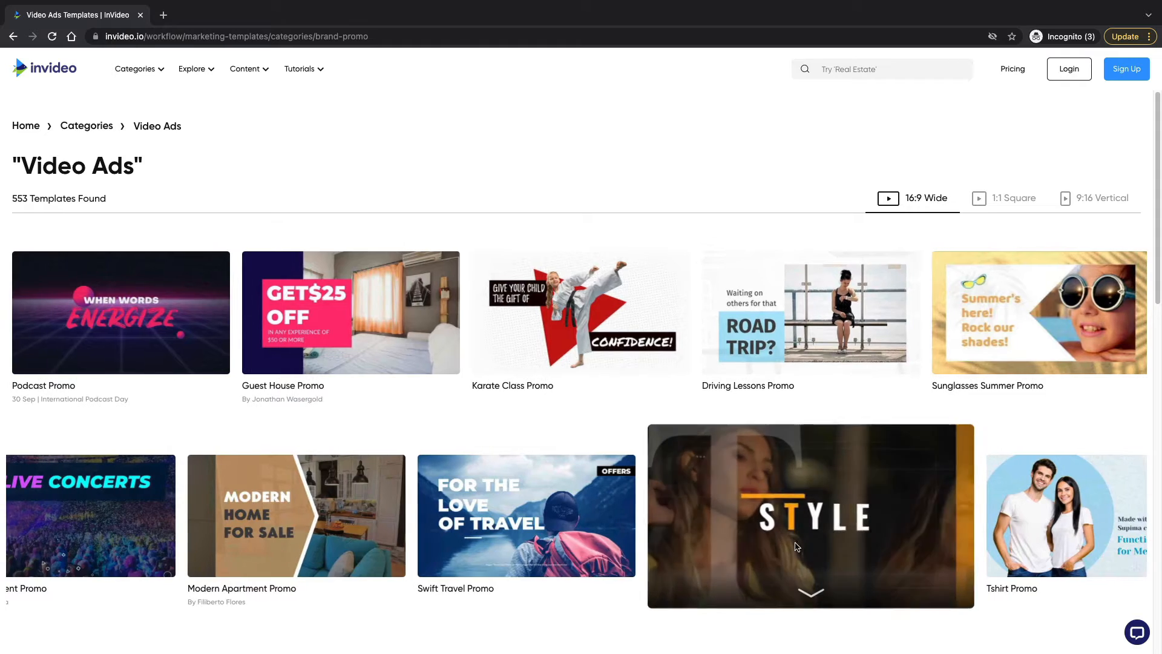
click(582, 513)
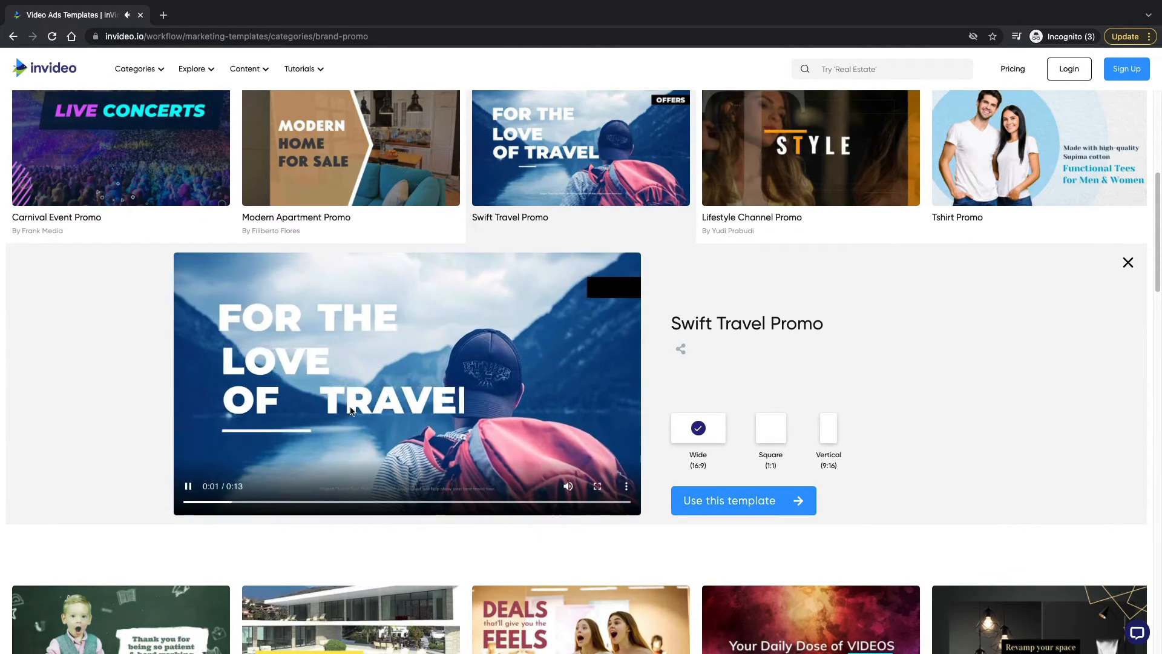
key(XF86AudioLowerVolume)
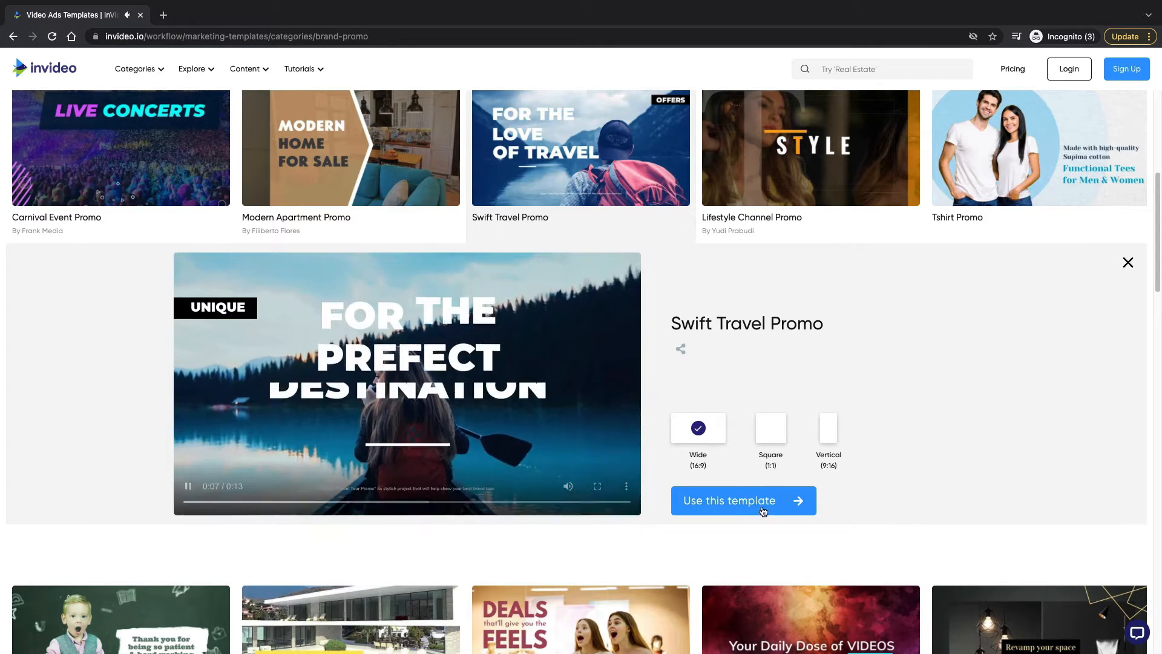
click(214, 436)
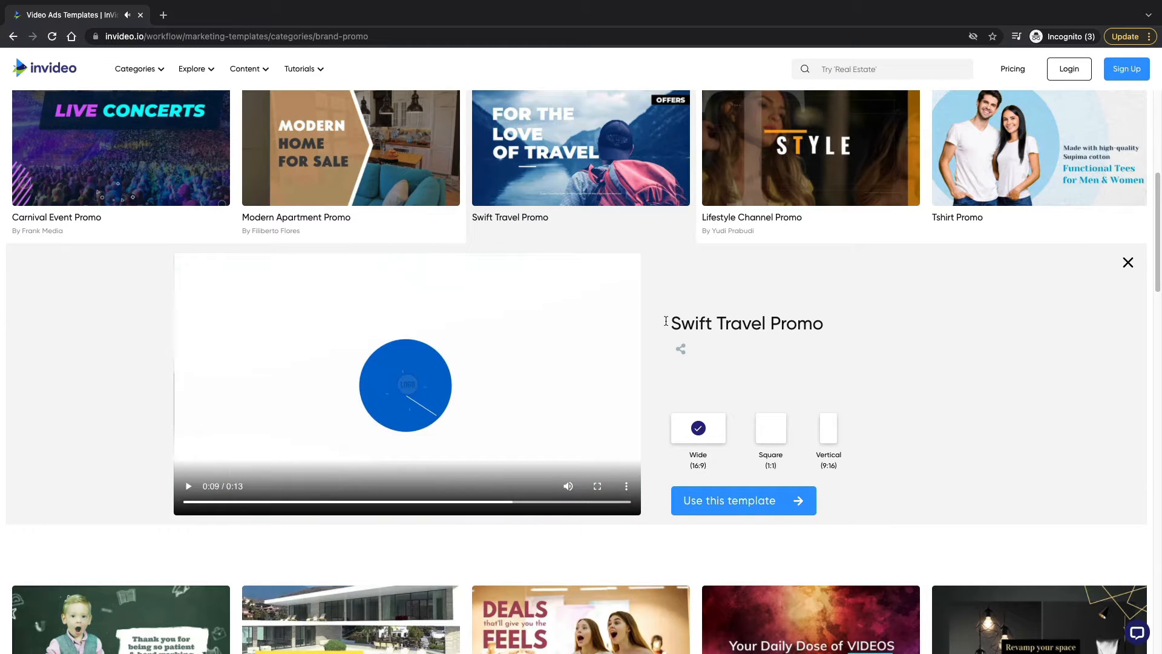
click(189, 486)
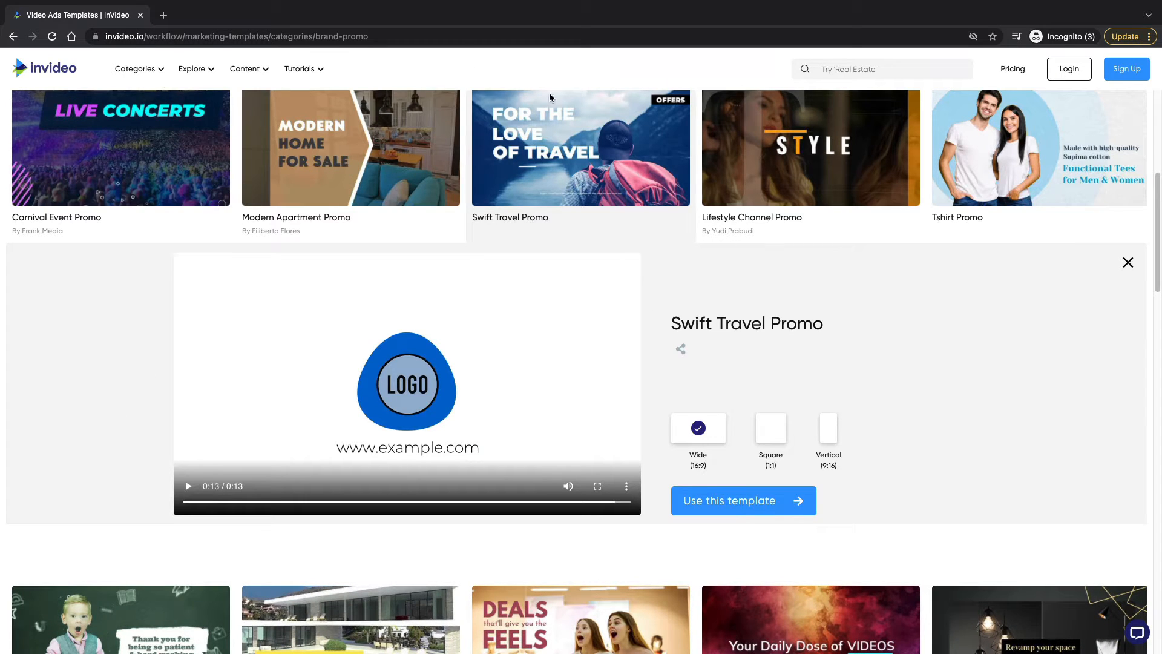
View the pricing plans and switch to the browser window with the signed-in template workspace.
click(1011, 70)
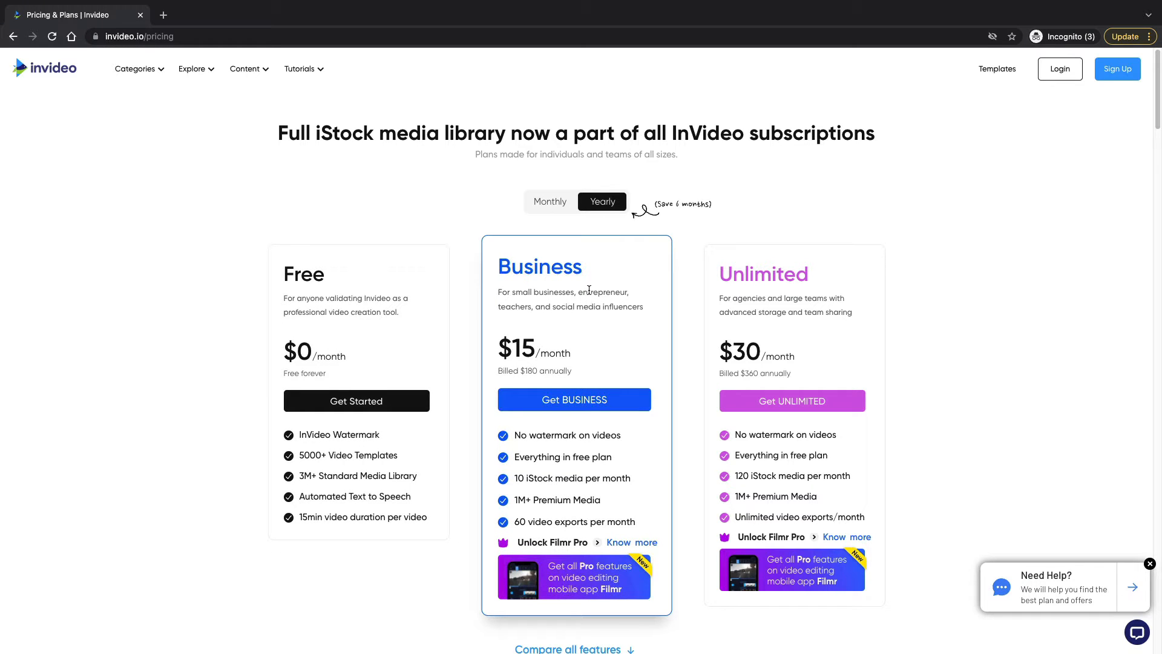
key(ctrl+Left)
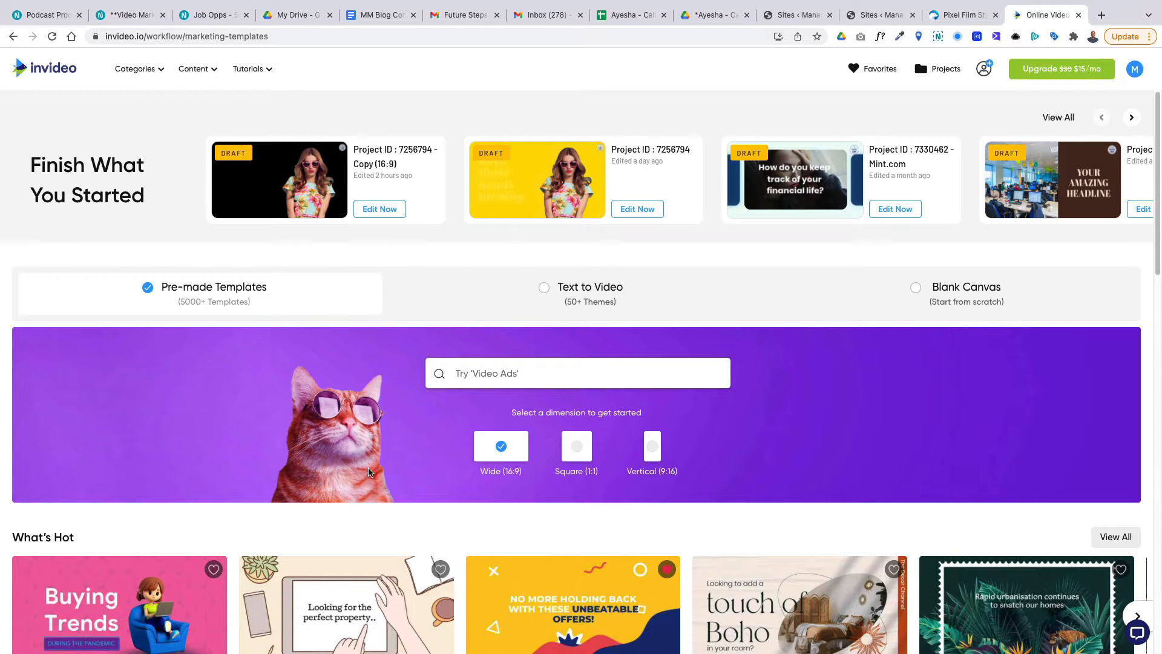
Look through the workspace's template sections, from What's Hot to the calendar and Instagram stories, and return to the drafts.
click(522, 285)
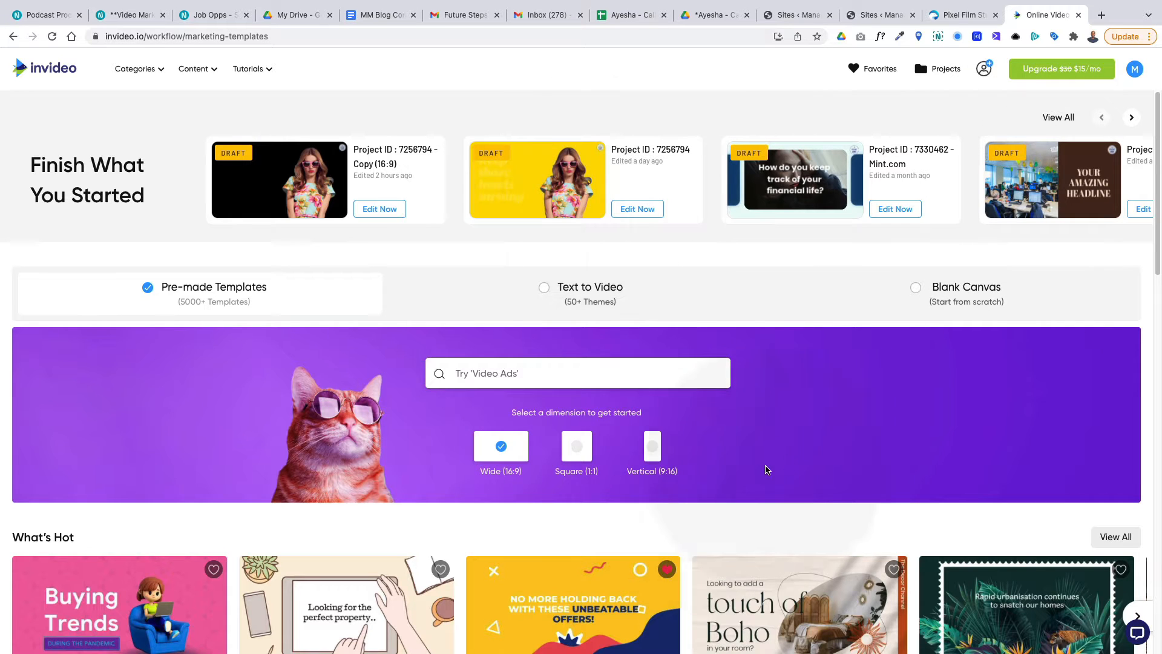
scroll(830, 393, down, 9)
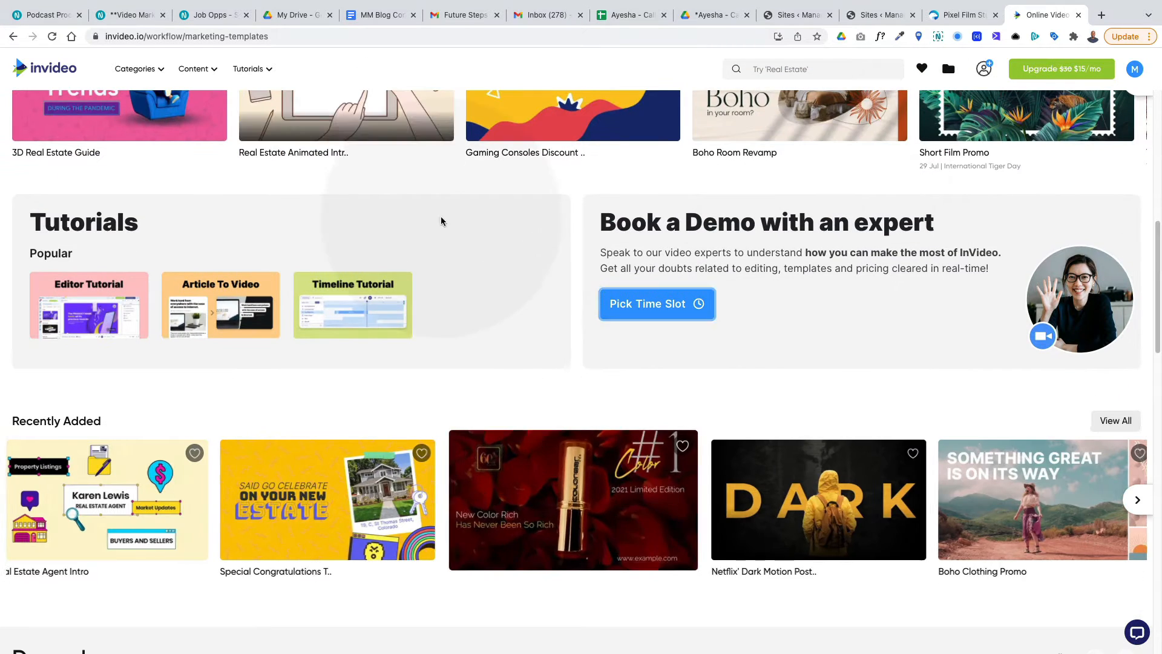
scroll(525, 410, down, 5)
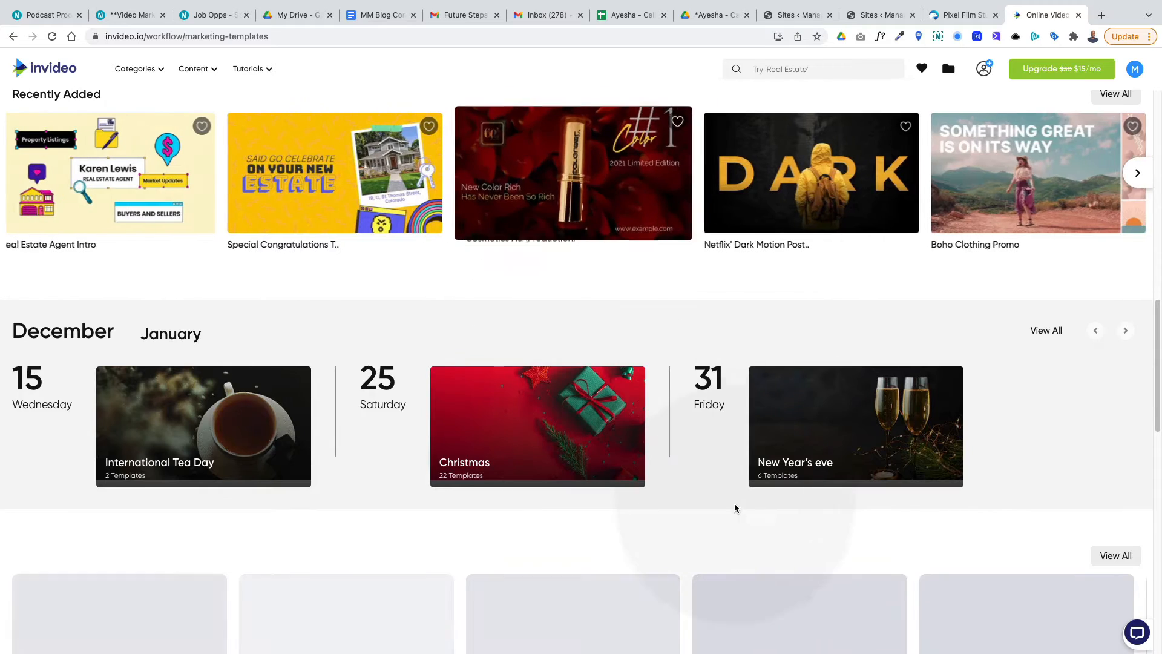
scroll(693, 555, down, 4)
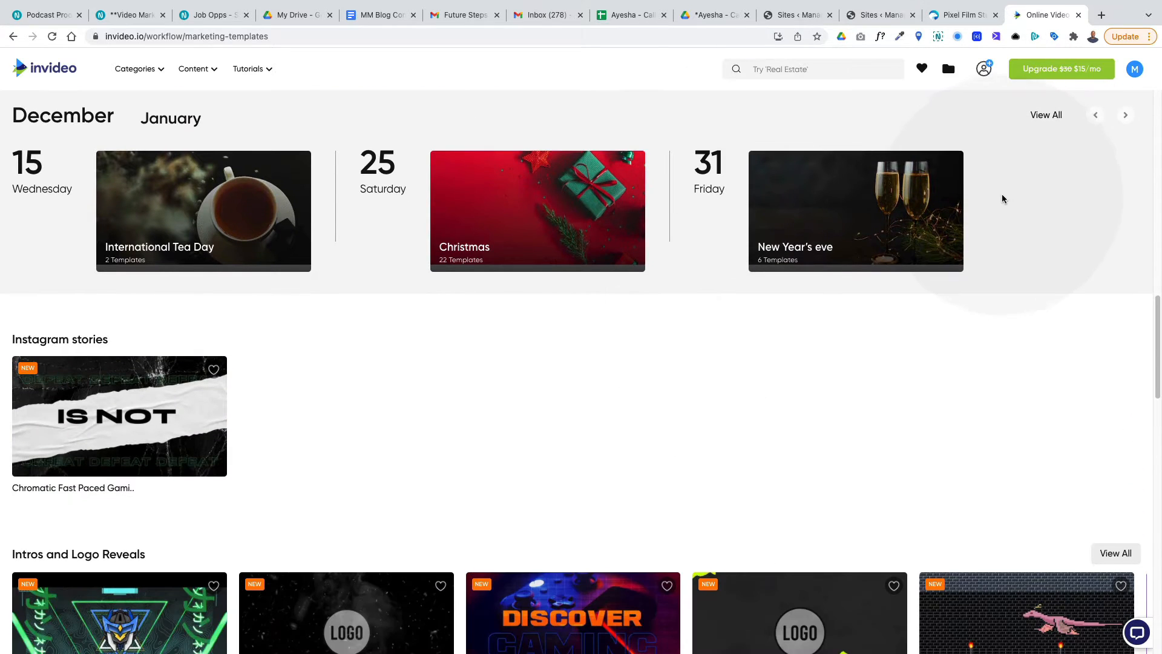
scroll(1020, 228, up, 20)
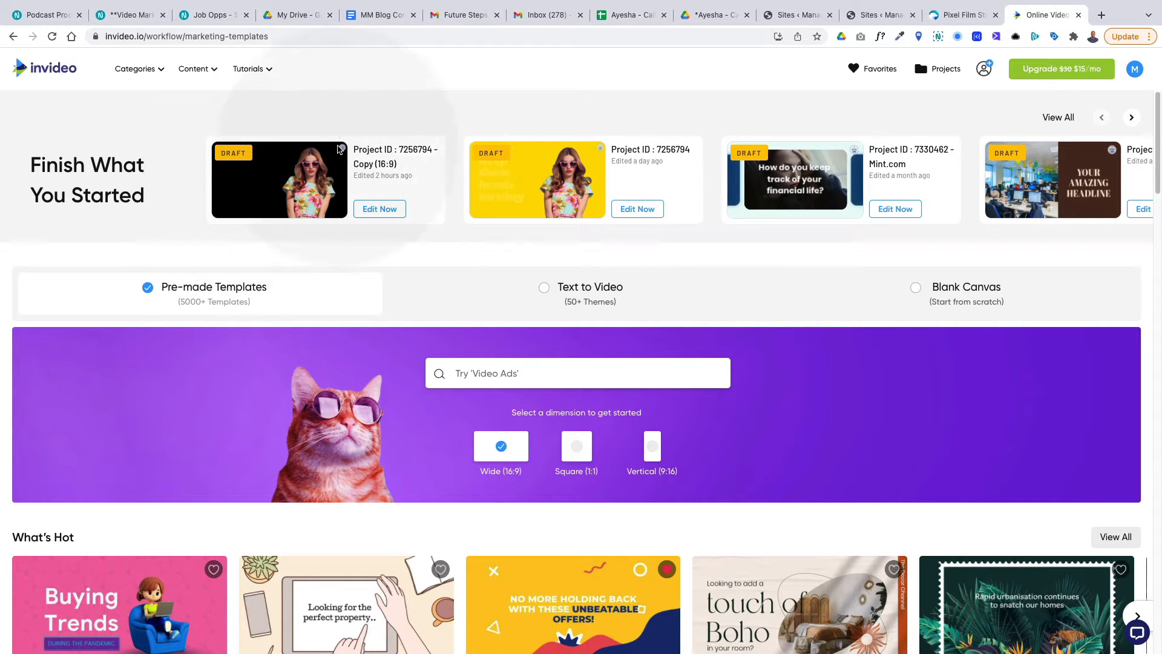
Open the first draft project, the 16:9 copy, for editing and play its video from the start.
click(379, 209)
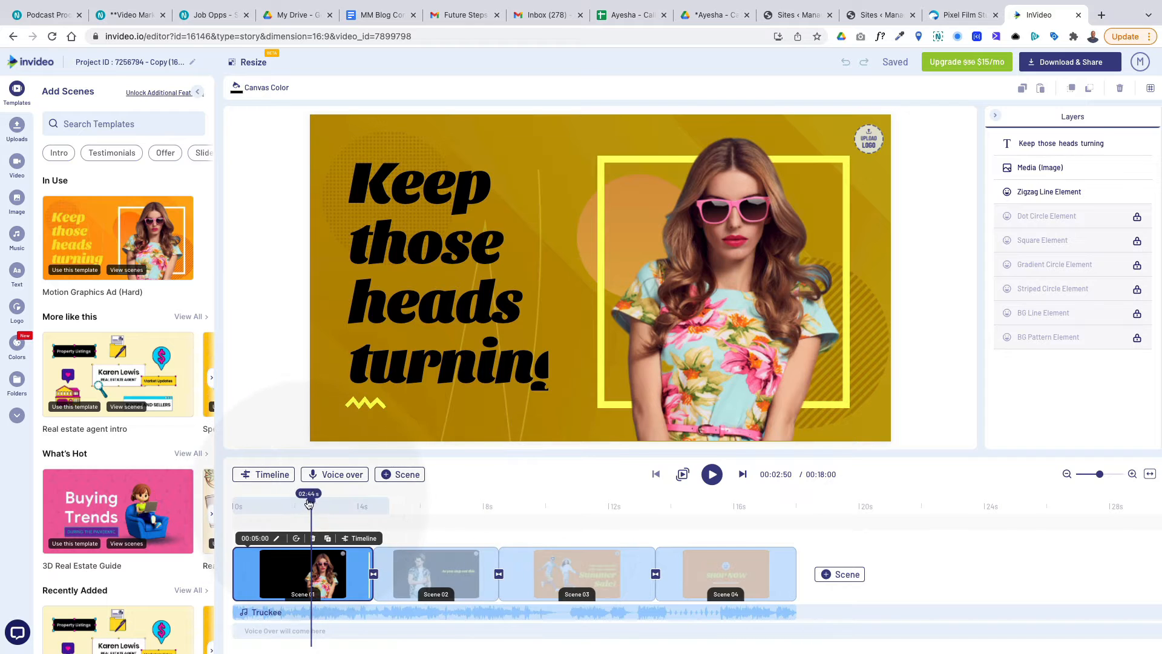
click(236, 506)
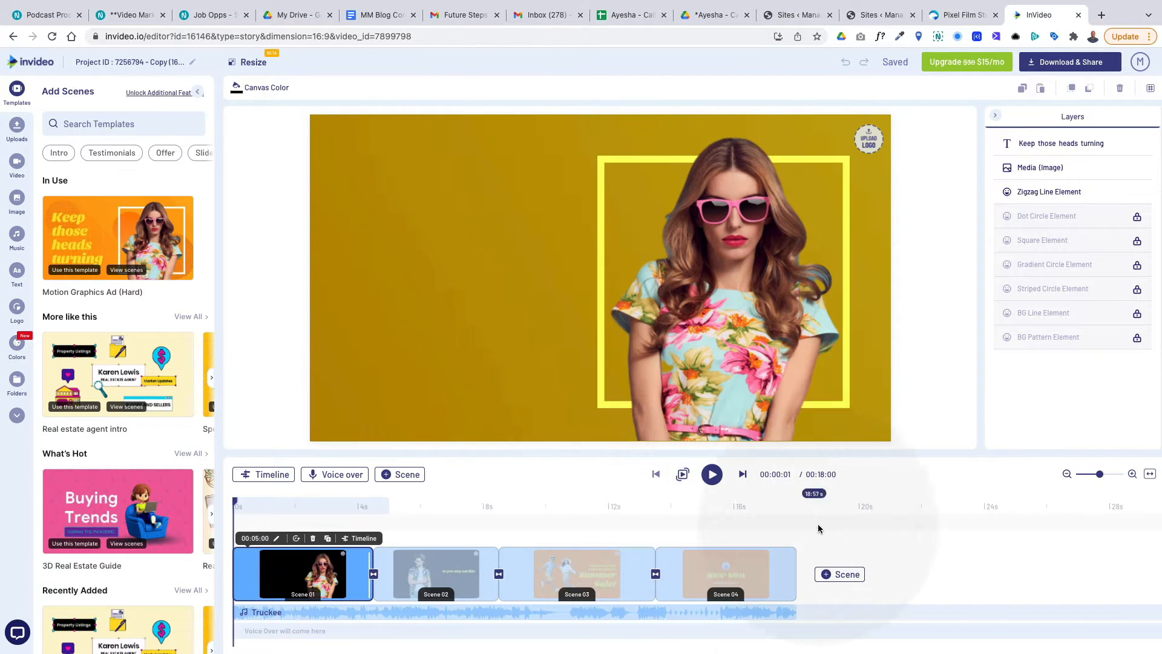
key(space)
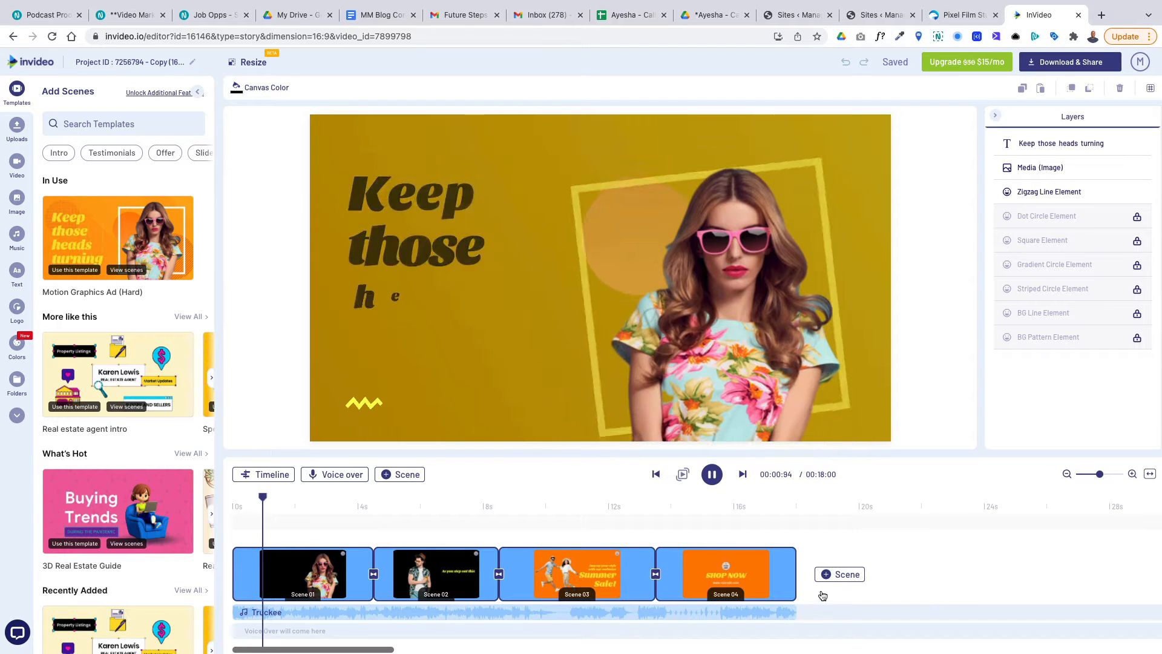
key(XF86AudioRaiseVolume)
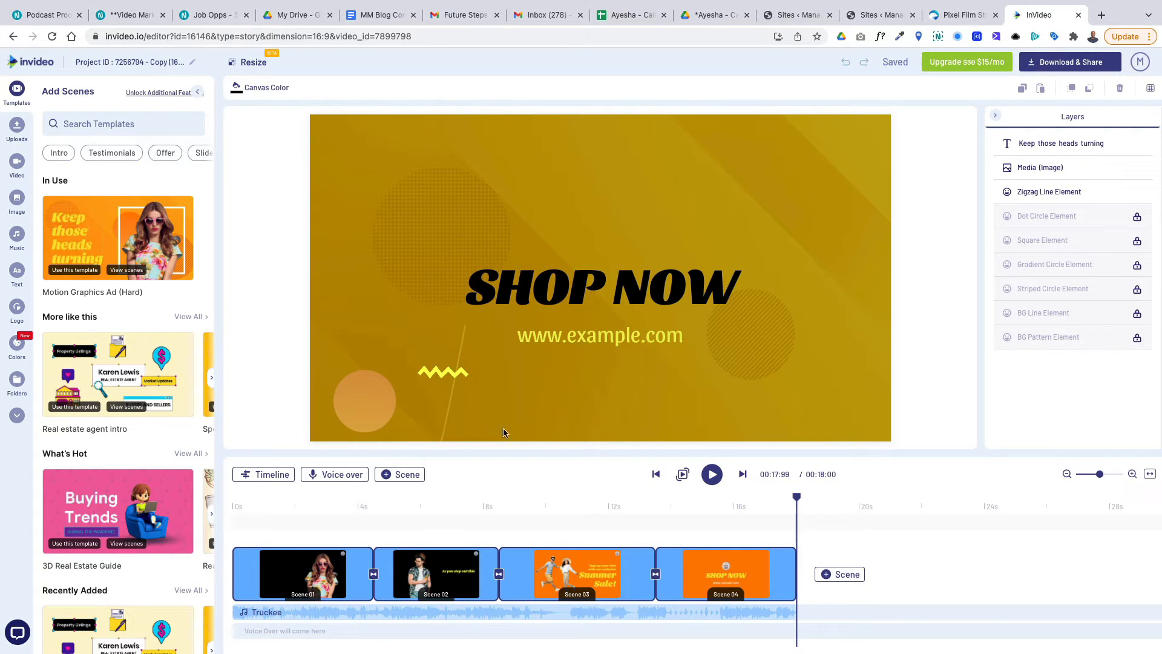
Scrub the playhead back and forth through the scenes, including the closing Shop Now scene, and return to the beginning.
drag(550, 508, 456, 507)
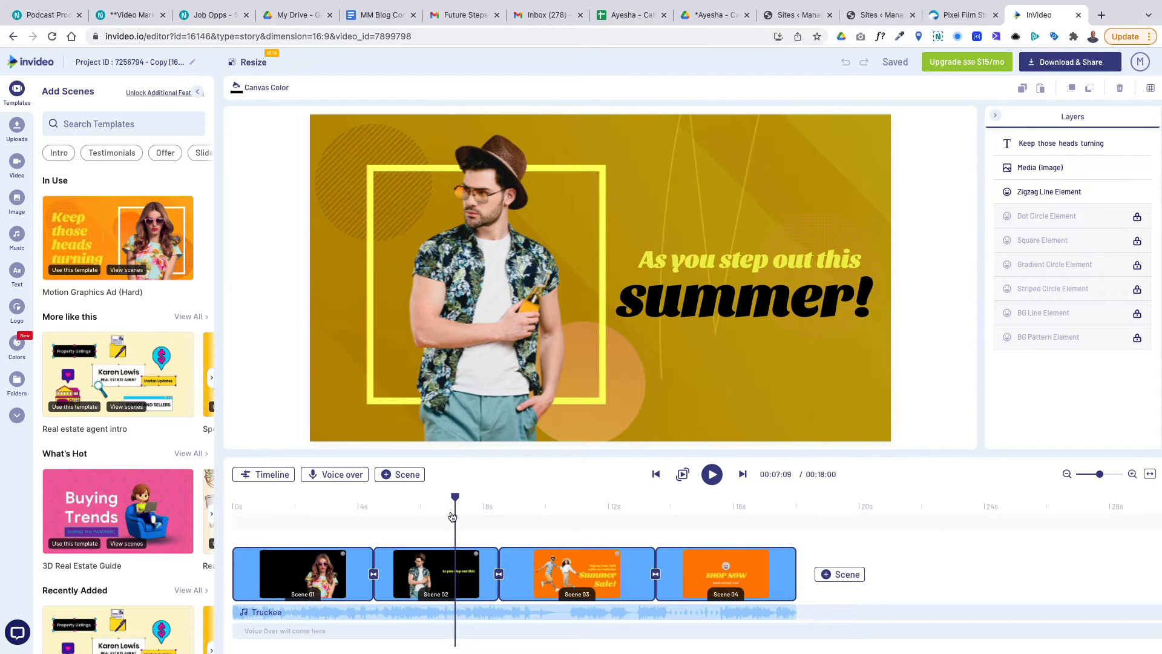
drag(399, 507, 285, 497)
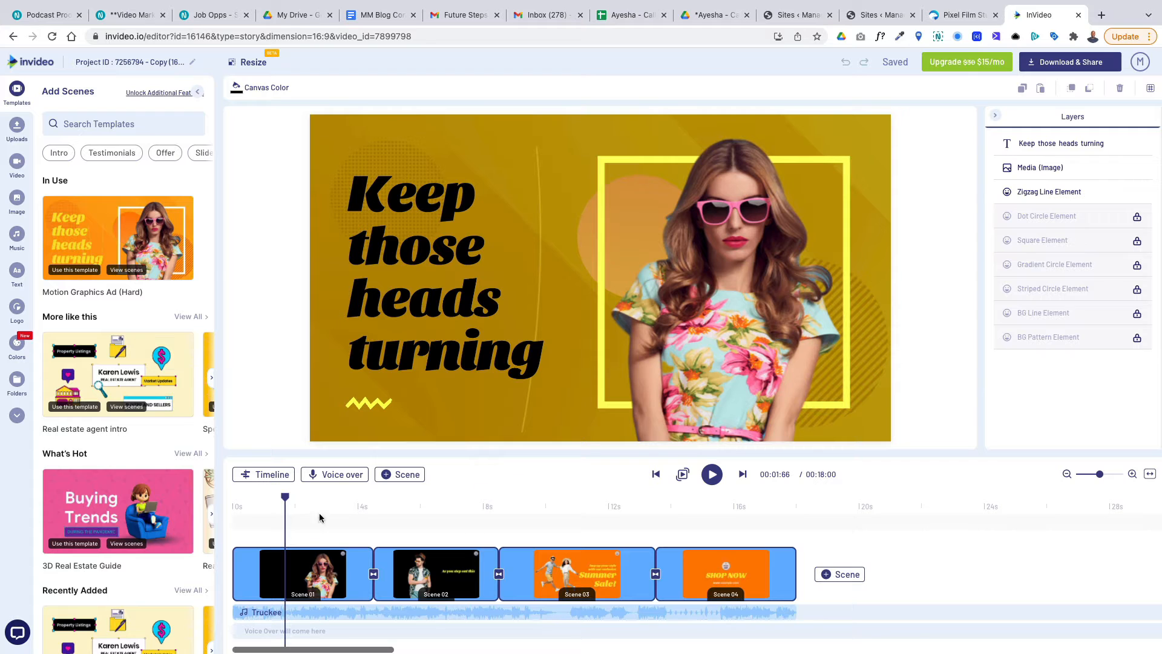
drag(286, 497, 727, 500)
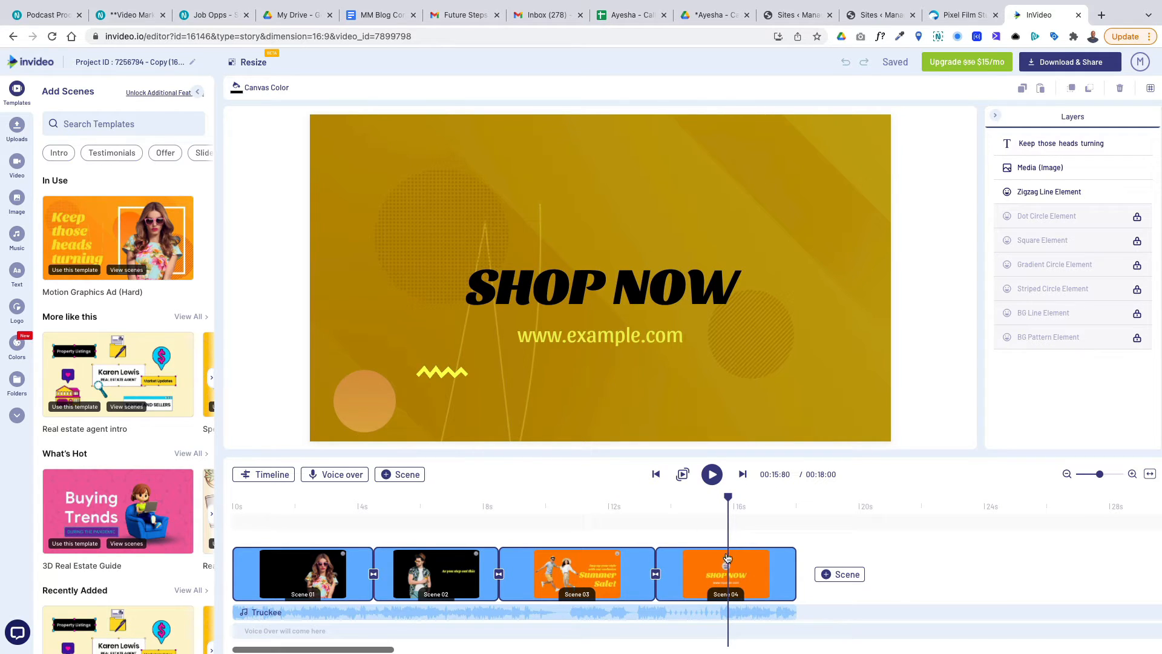
drag(727, 501, 243, 493)
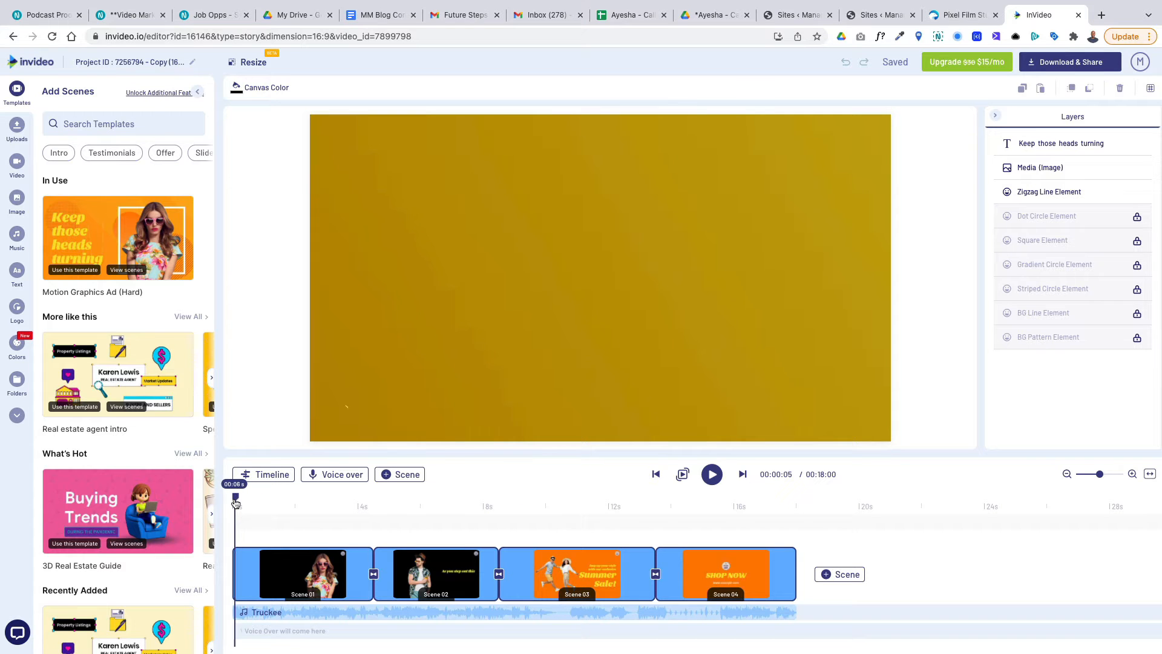
Scrub through the opening seconds of Scene 01 to examine its animations, and return the playhead to 0 s.
click(270, 497)
drag(275, 497, 226, 467)
drag(236, 495, 272, 484)
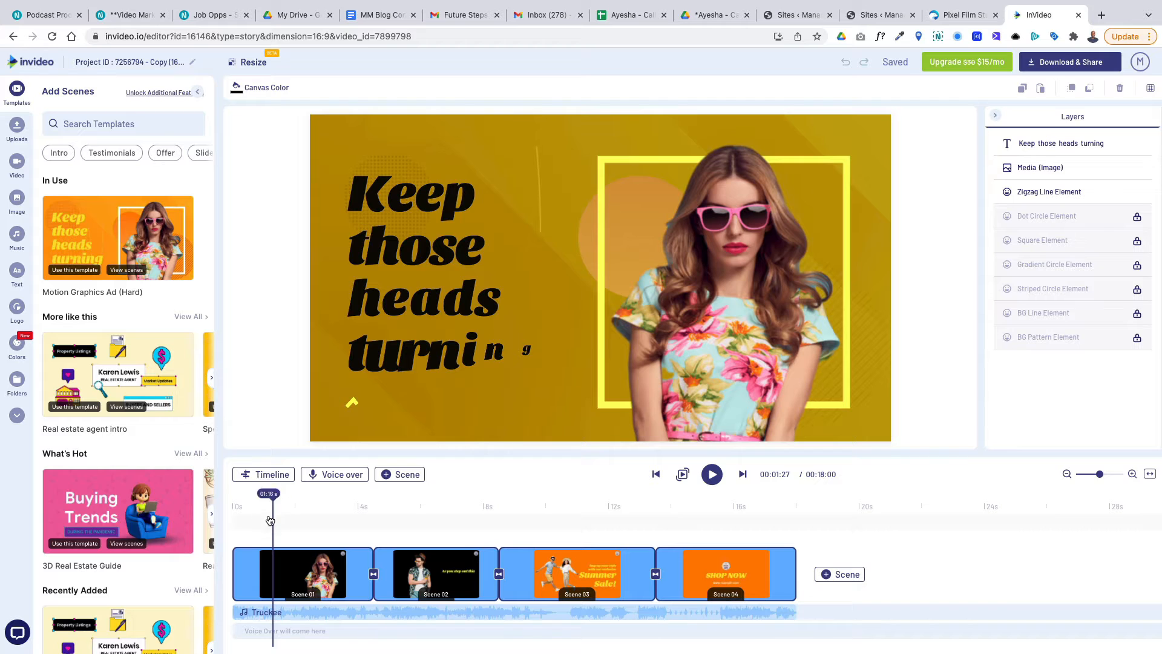
drag(273, 497, 309, 498)
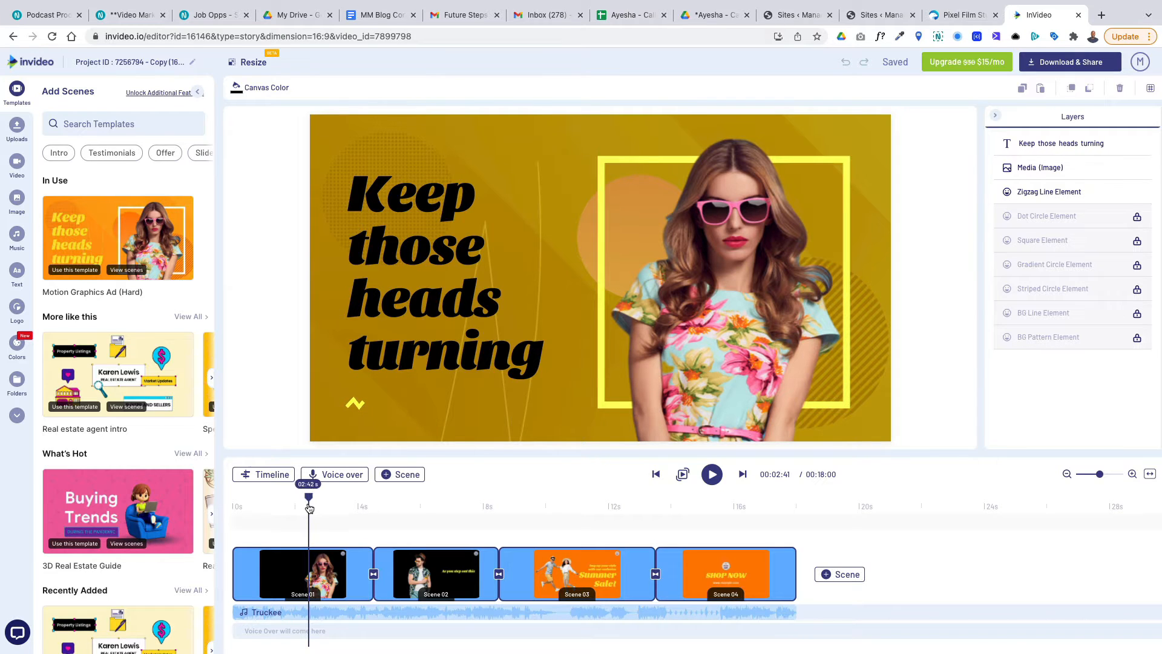
mouse_move(462, 614)
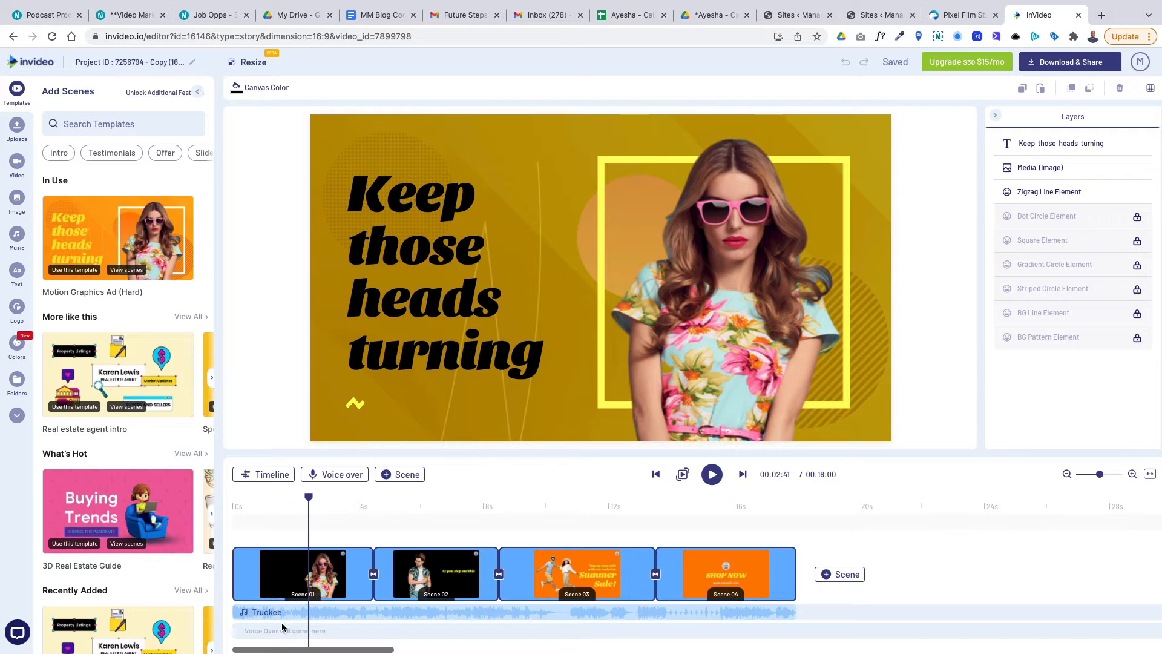
mouse_move(274, 615)
mouse_move(319, 470)
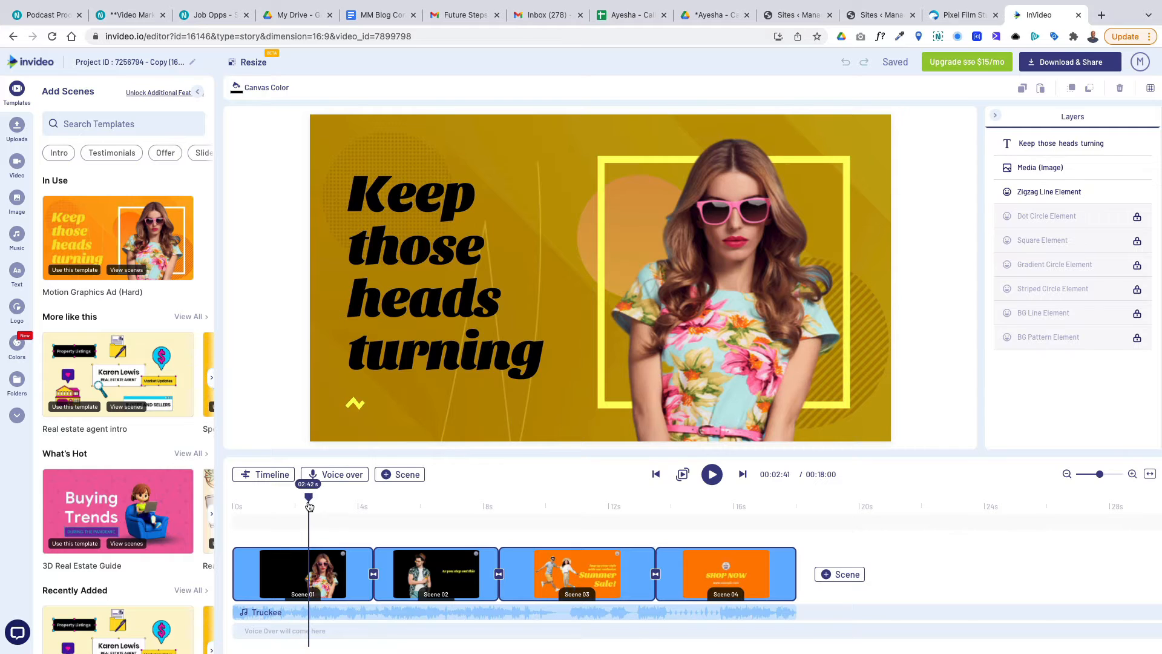
drag(309, 502, 225, 490)
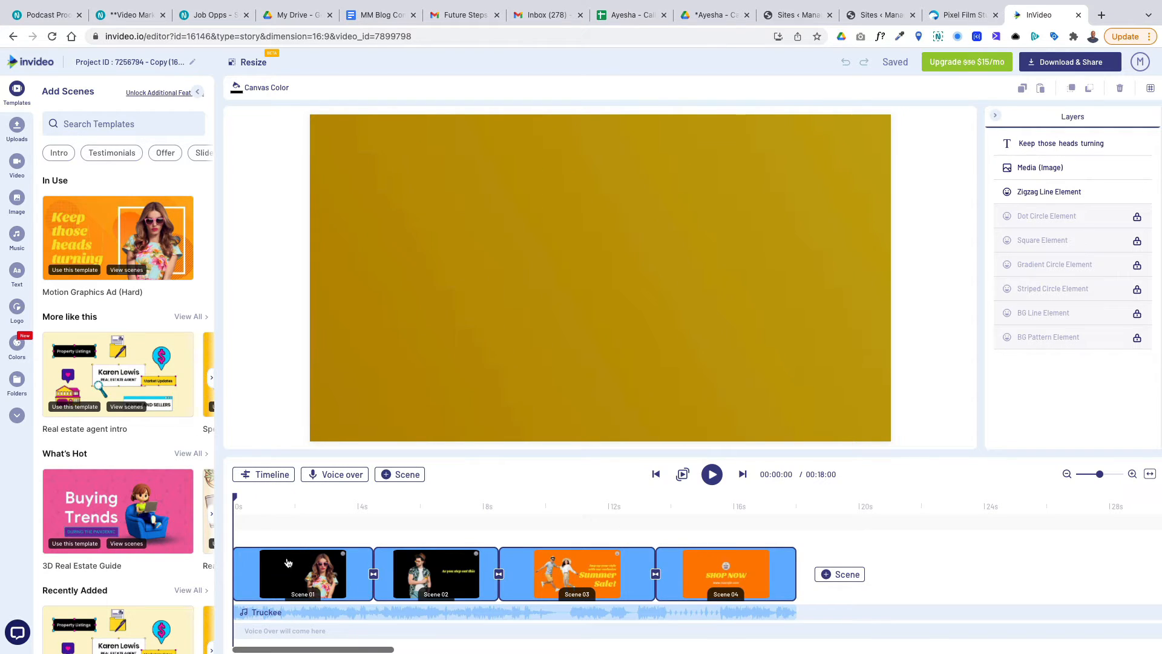
Select Scenes 01 to 04 one after another and go back to Scene 01.
click(288, 580)
click(436, 576)
click(577, 575)
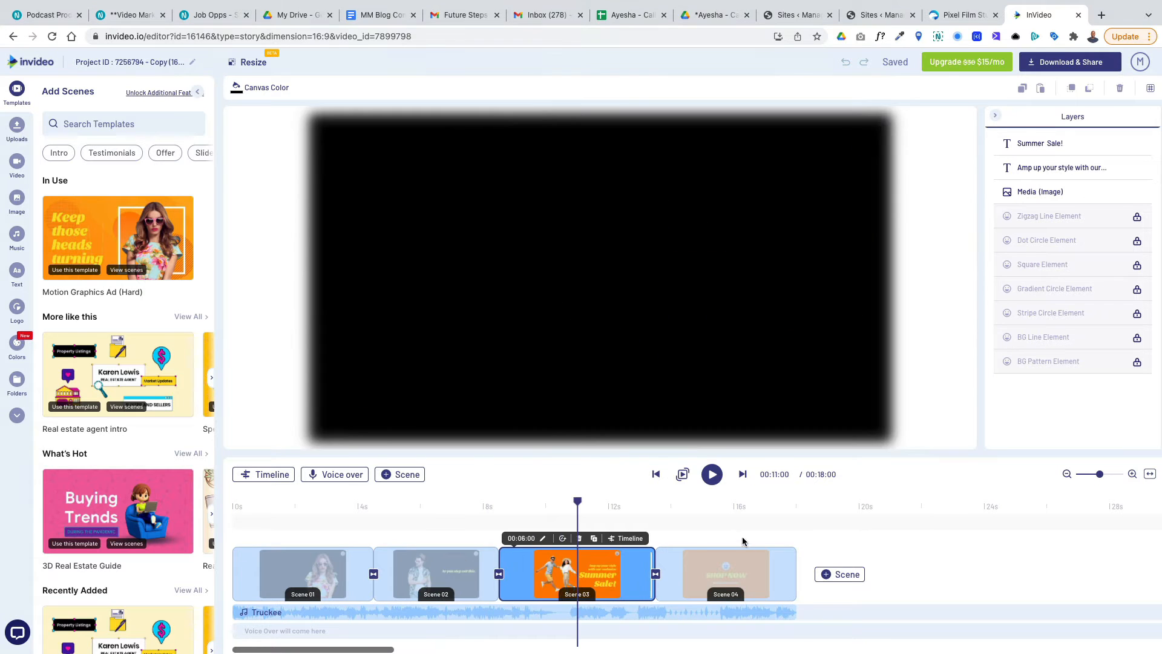
click(720, 566)
click(311, 569)
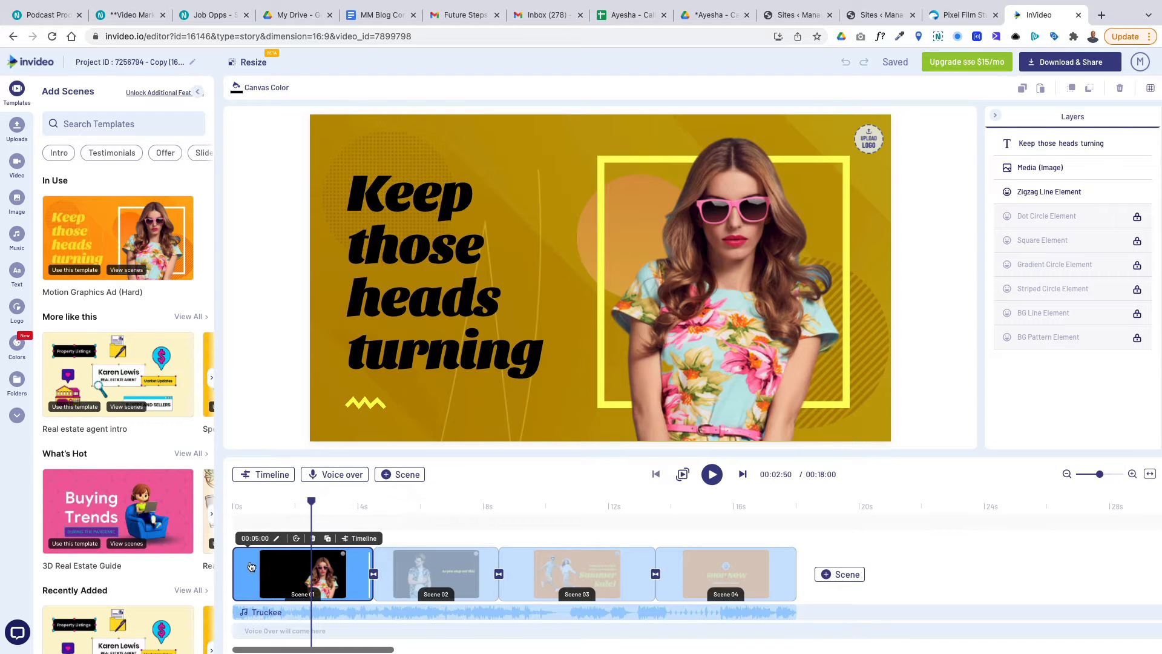
Open Scene 01's layer timeline and select its headline text and the woman's image to inspect their layers.
click(358, 540)
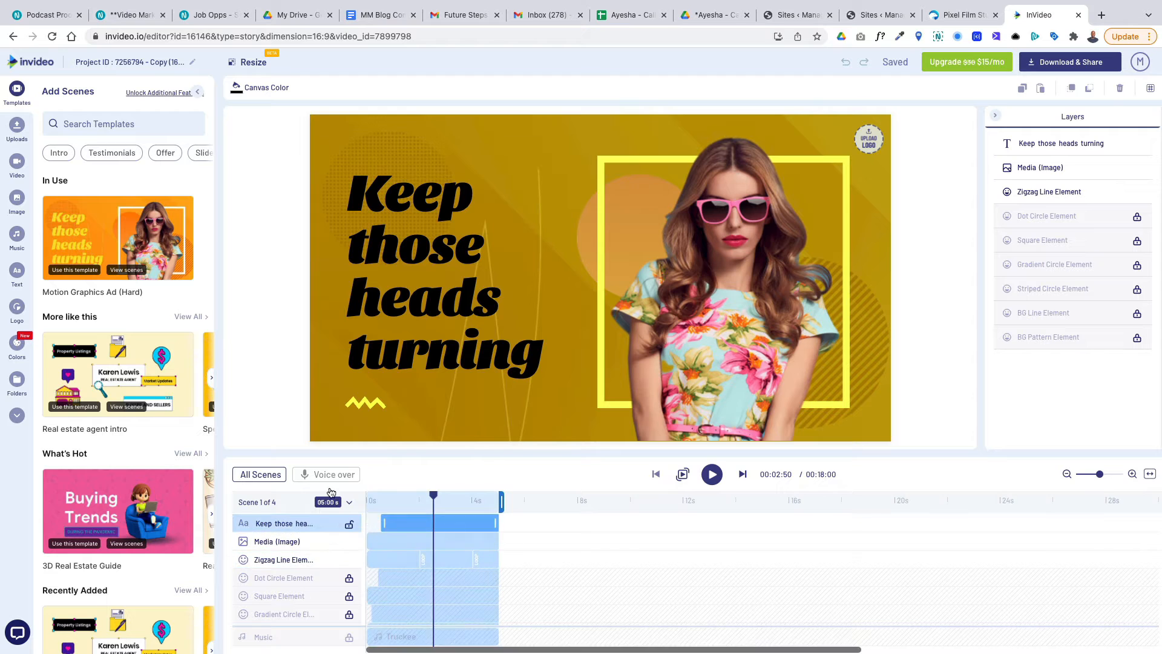
click(398, 548)
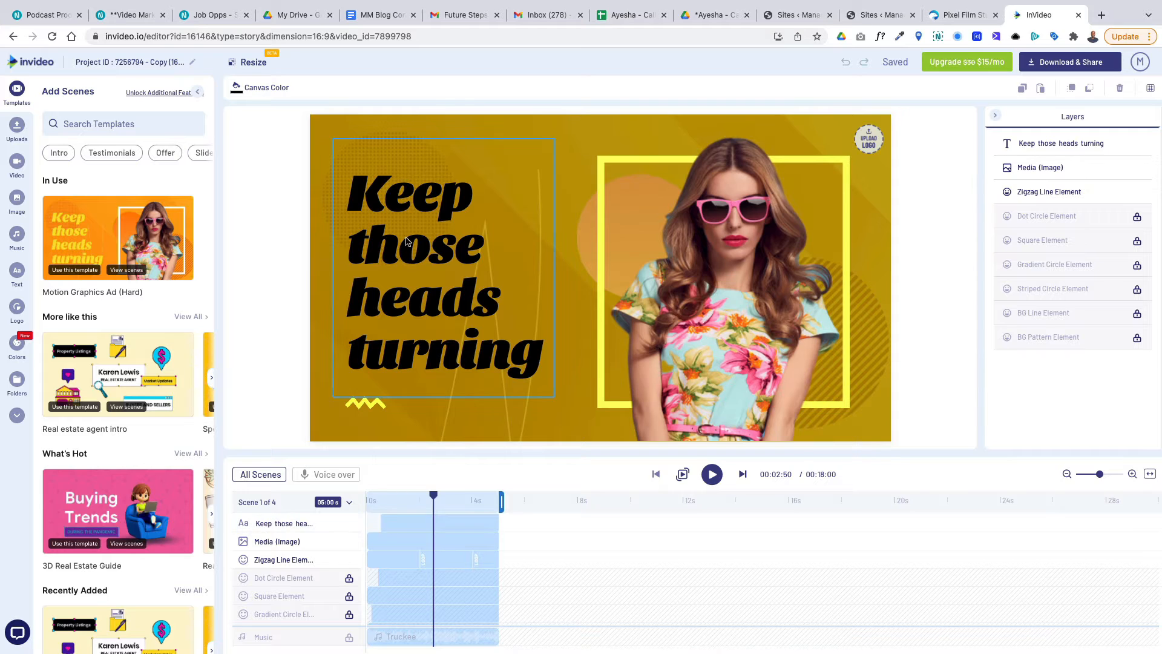
click(408, 257)
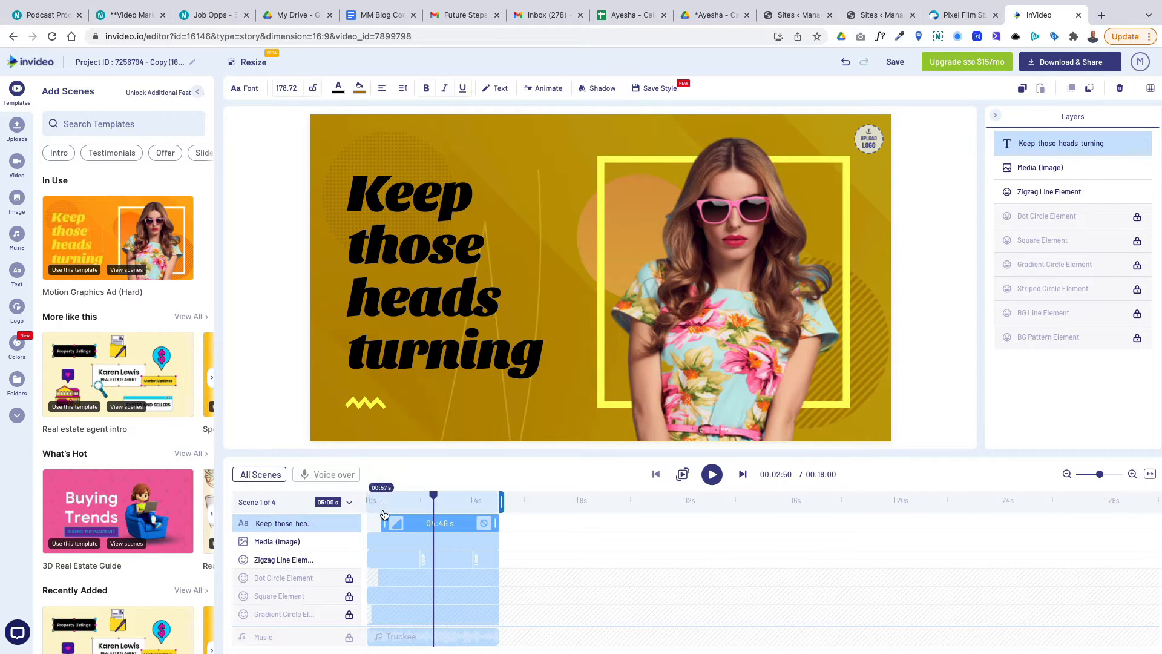
click(709, 293)
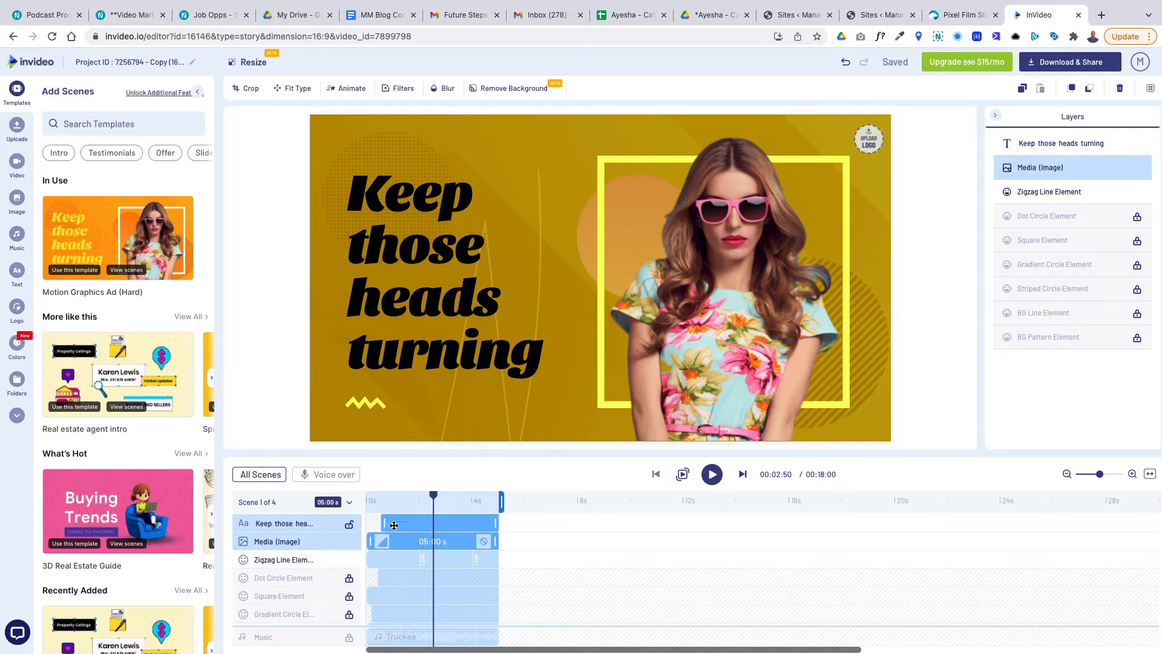
Return to the all-scenes view and duplicate Scene 01.
click(261, 476)
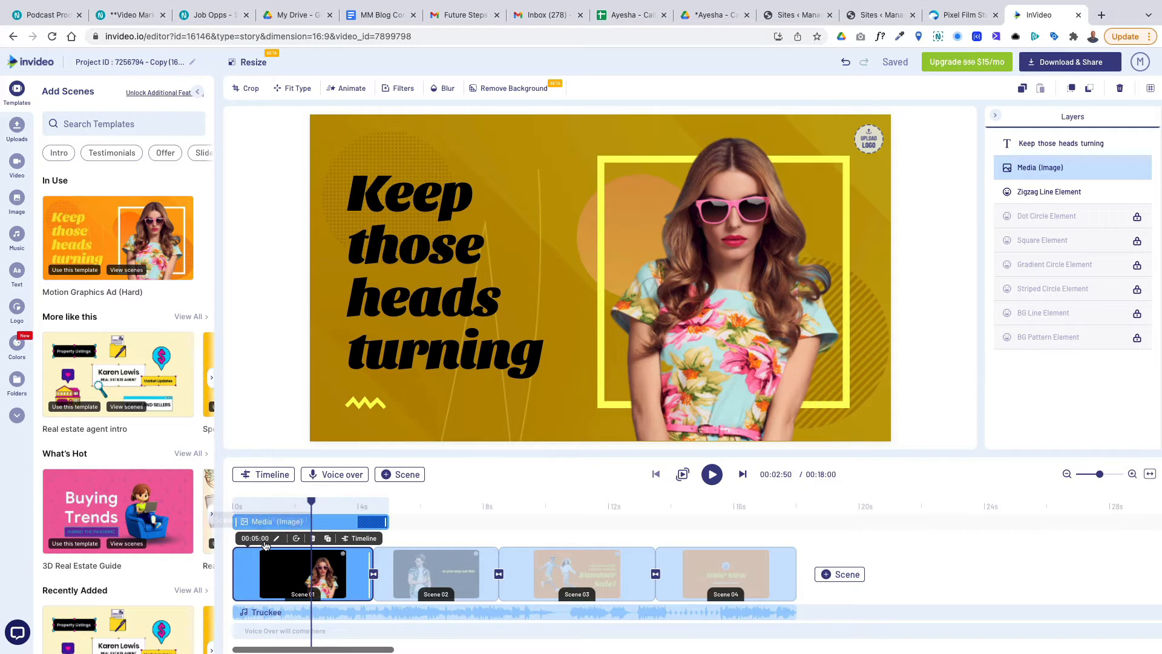
click(328, 541)
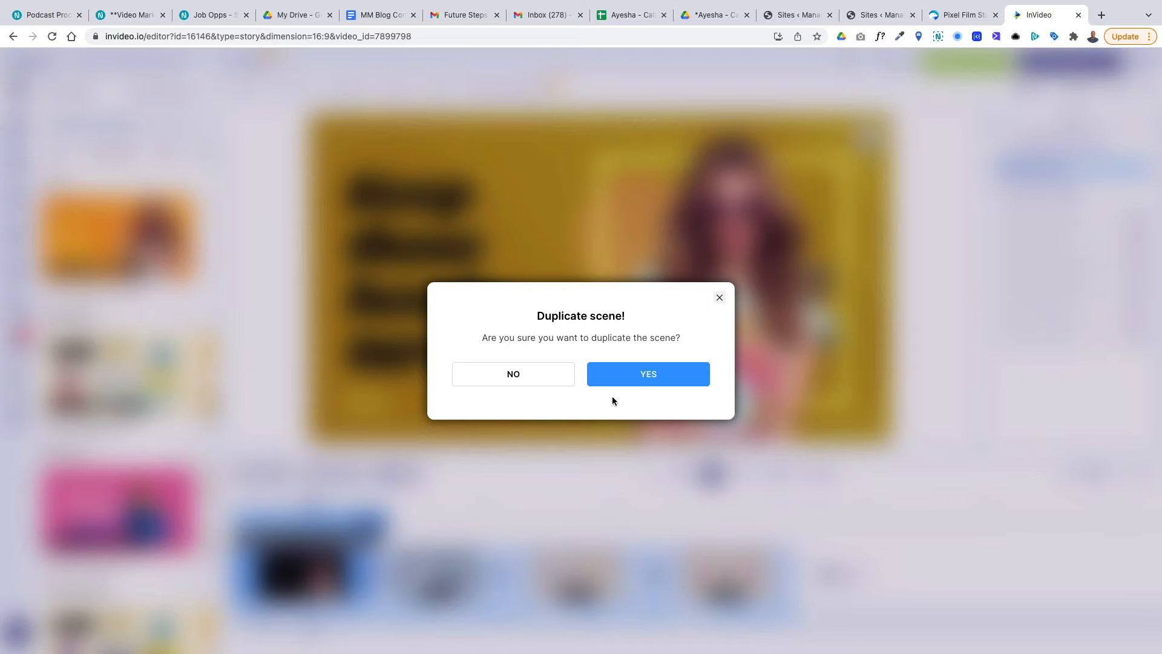
click(631, 377)
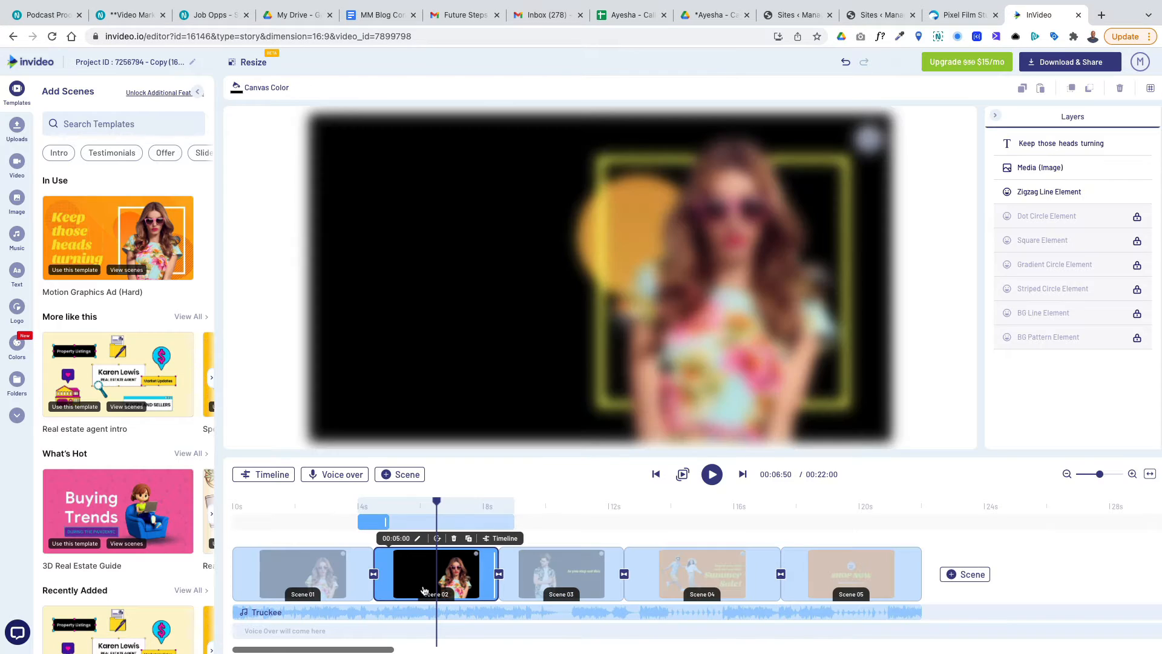
Move the duplicated scene to the end of the scene sequence and select Scene 01.
drag(419, 573, 860, 573)
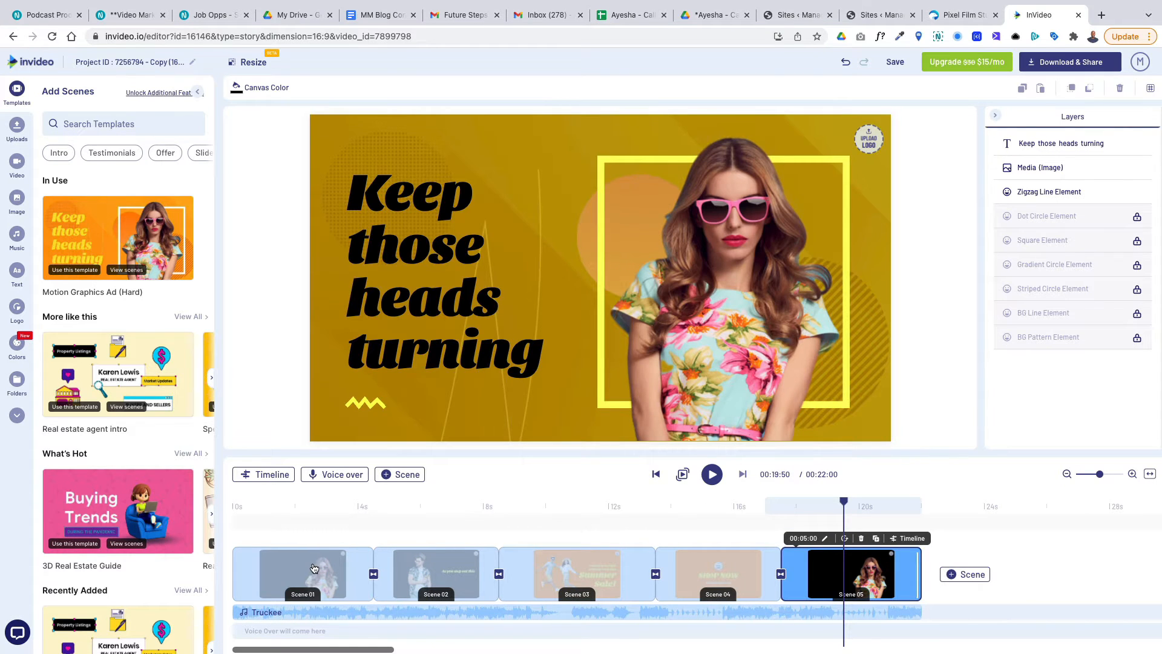
click(315, 568)
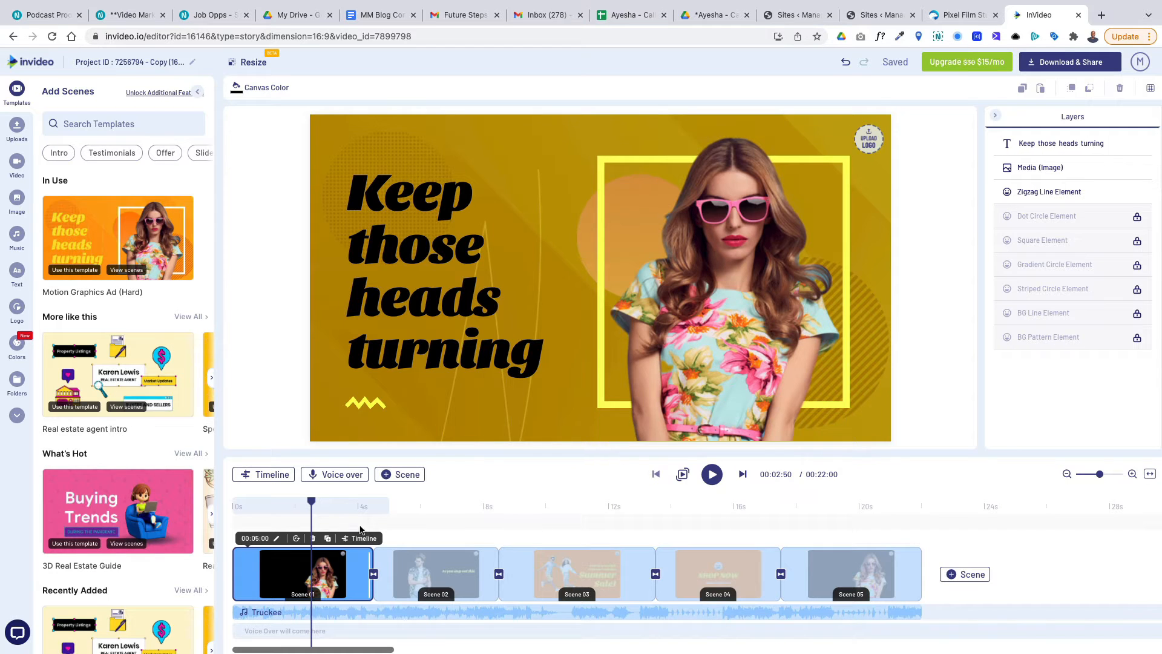
Play the opening seconds of Scene 01 from 0 s and pause once its elements have animated in.
drag(311, 502, 236, 479)
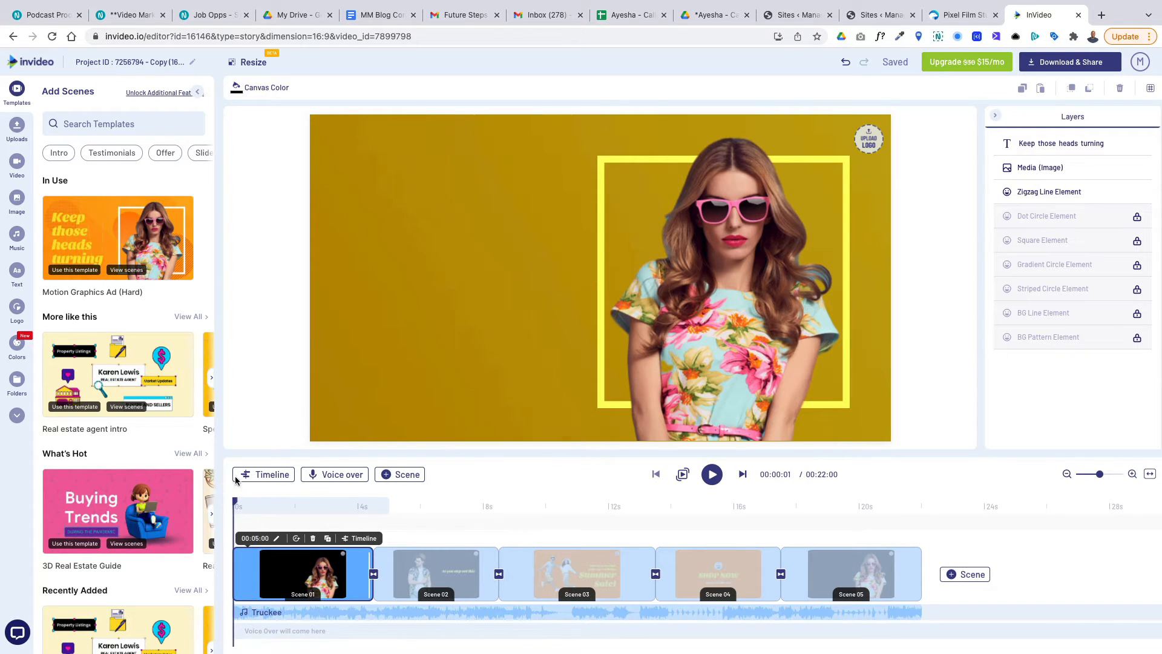
click(712, 474)
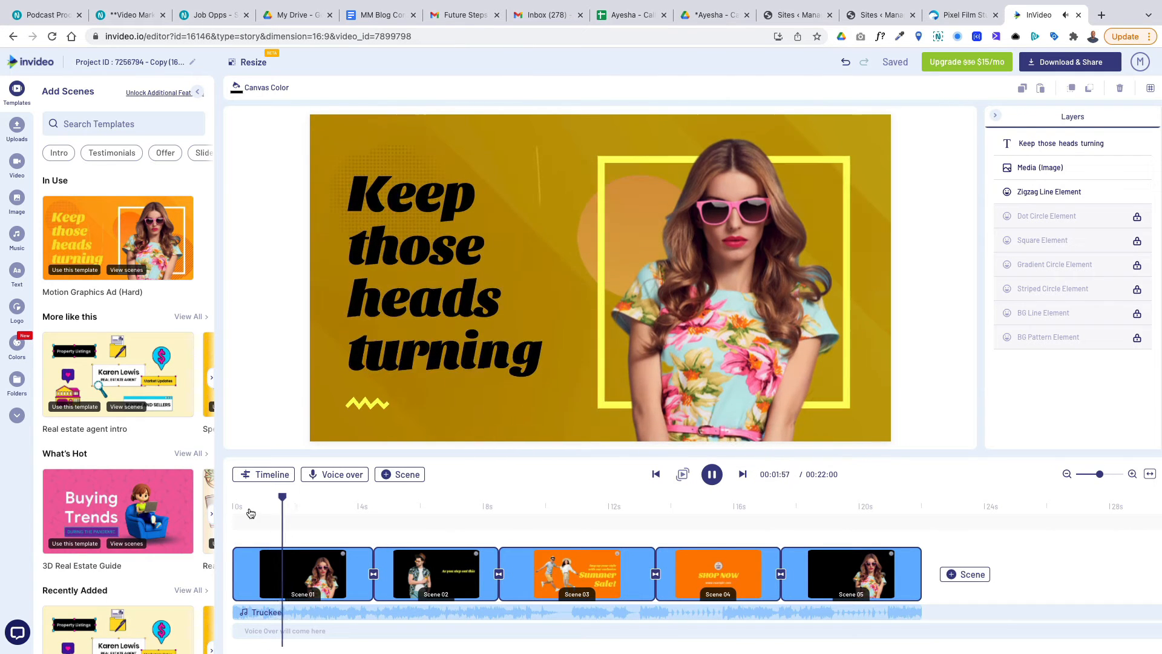
click(712, 474)
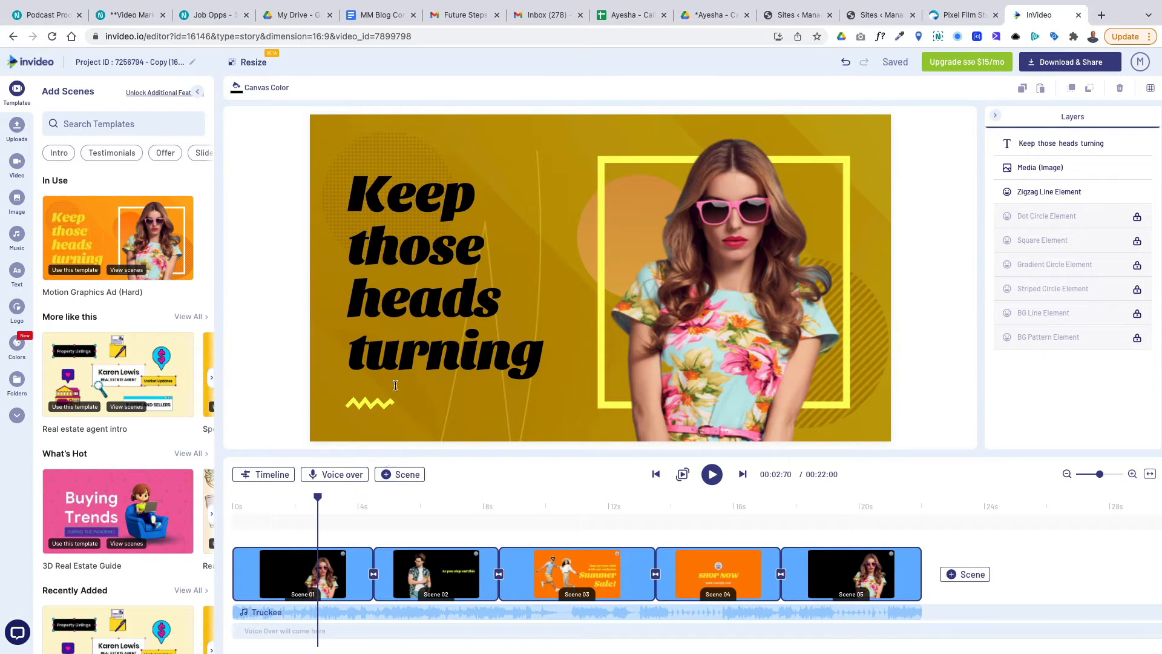
Open Scene 01's layer timeline and select the Media (Image) layer holding the woman's image.
click(267, 475)
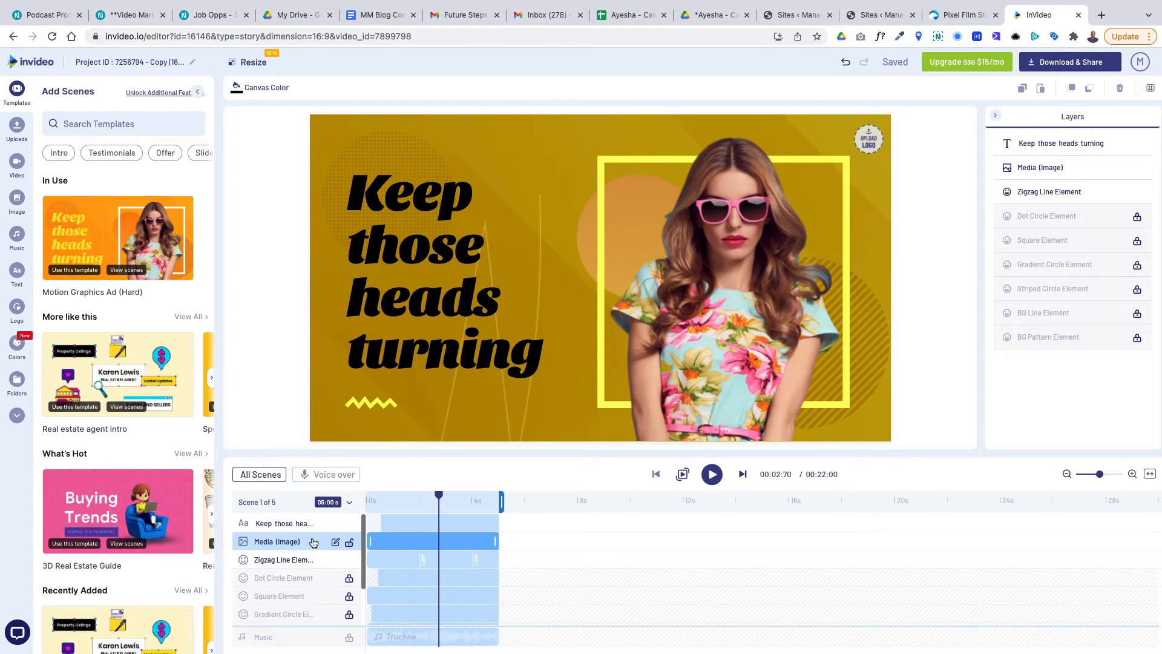
click(420, 541)
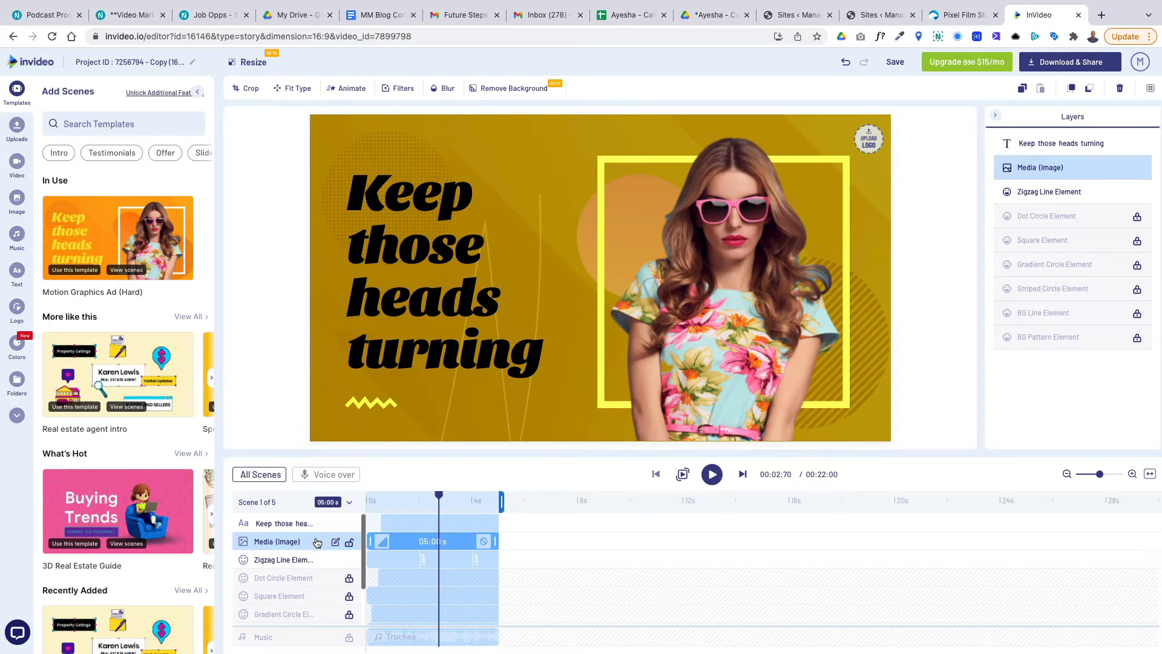
Move the woman's image layer below the Square and Gradient Circle elements, and return it to directly beneath the headline layer.
drag(310, 544, 326, 575)
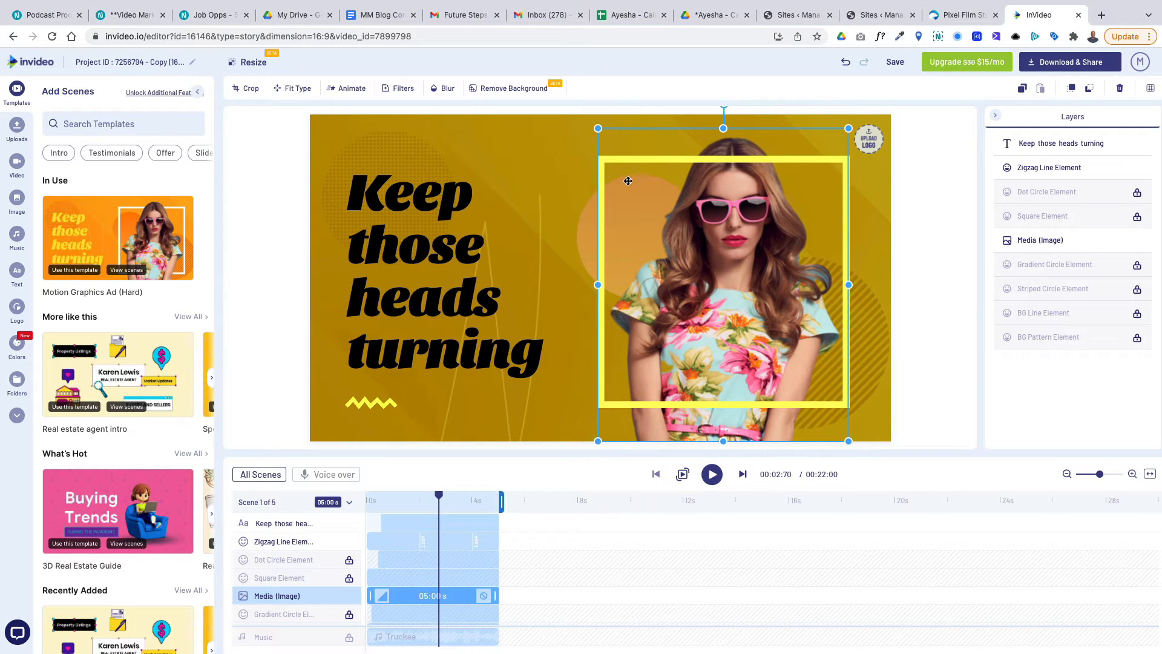
mouse_move(322, 598)
mouse_down()
mouse_move(327, 638)
mouse_move(327, 614)
mouse_up()
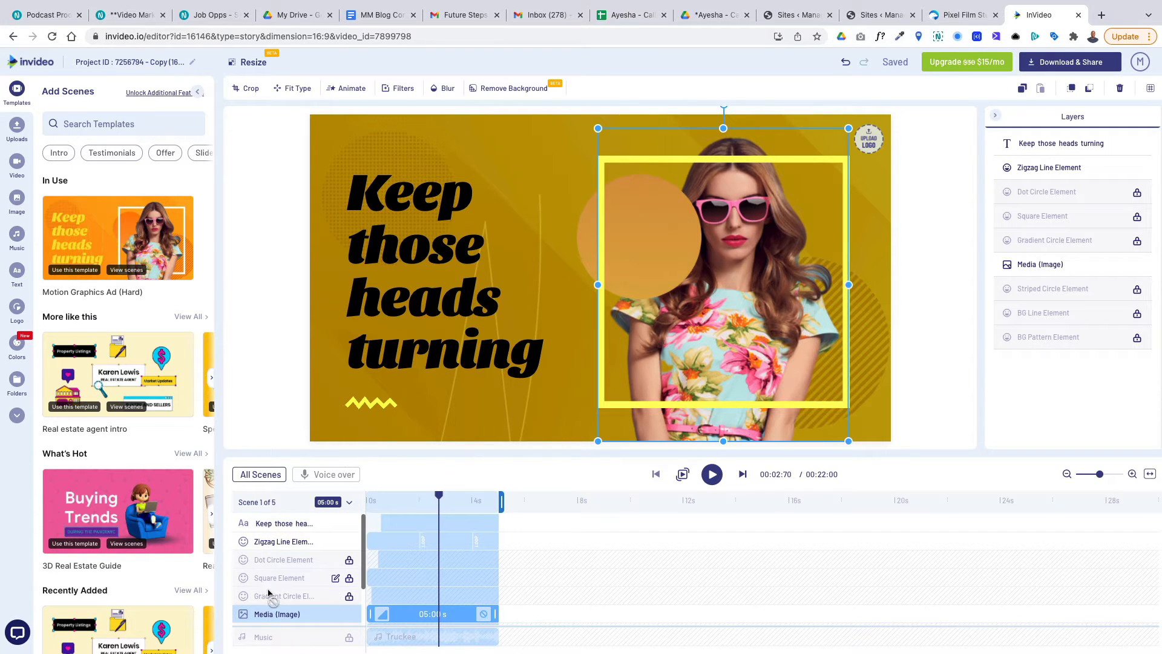
drag(280, 620, 274, 520)
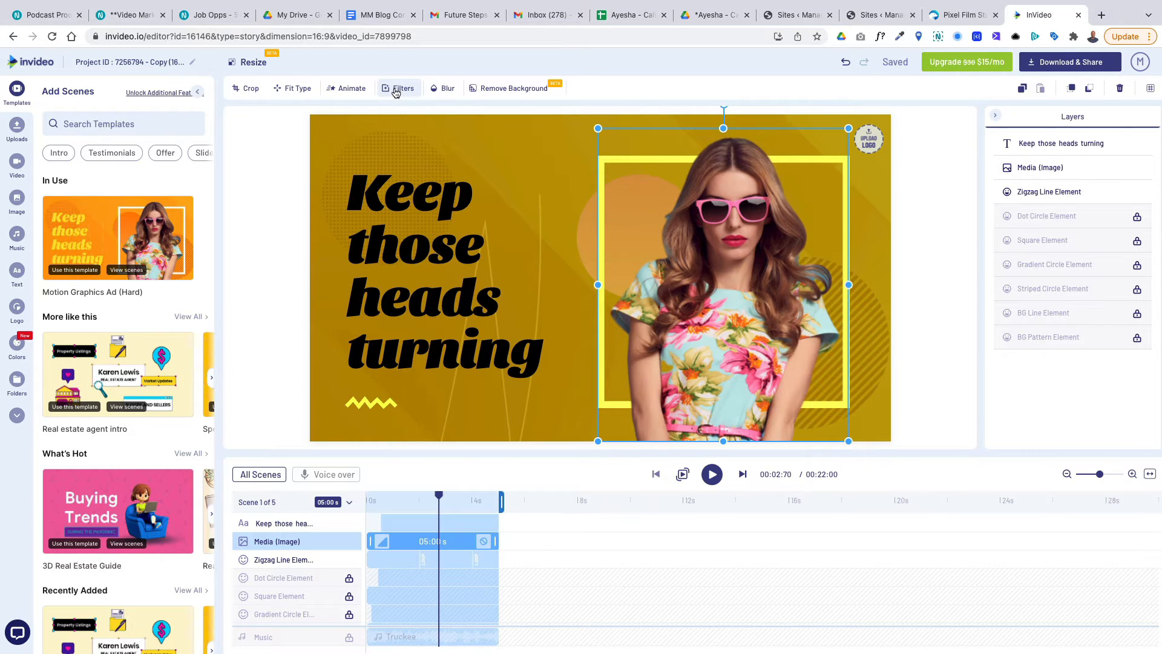
Open the animation settings of the woman's image and browse the available In animation styles.
click(348, 90)
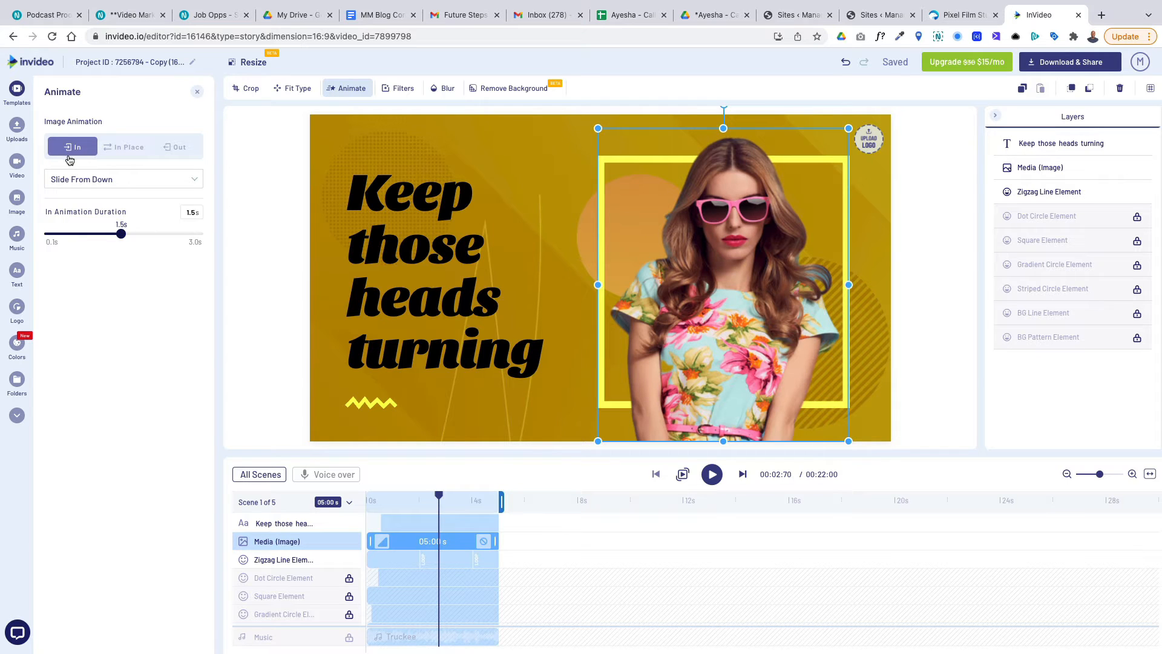
click(134, 146)
click(175, 149)
click(192, 180)
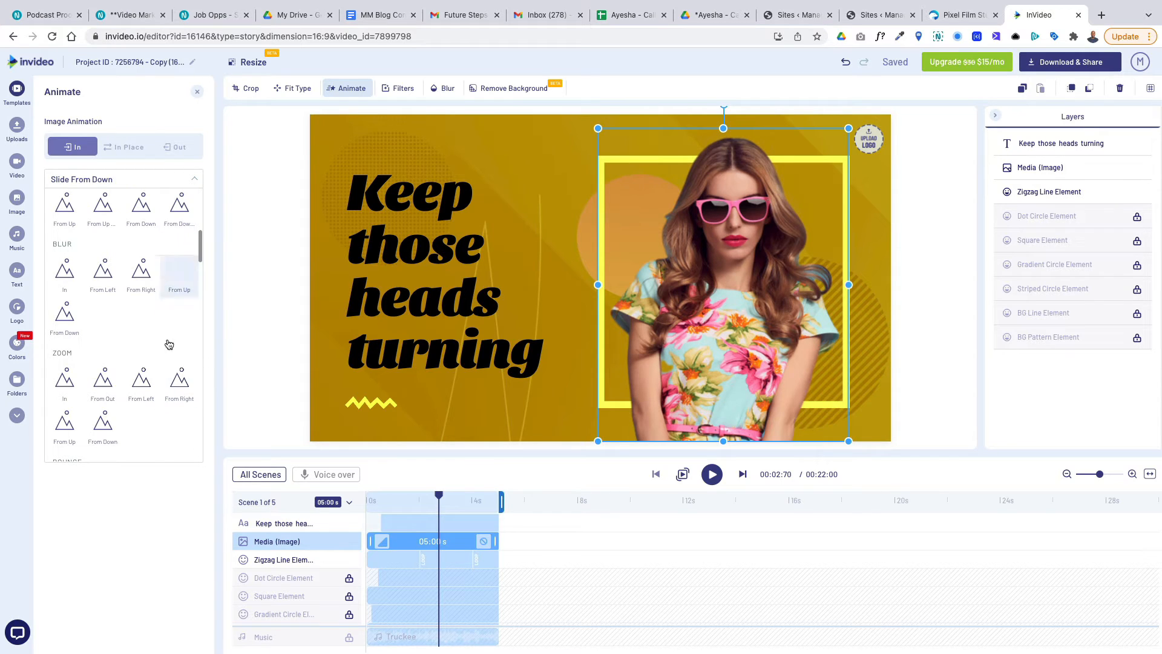
click(154, 492)
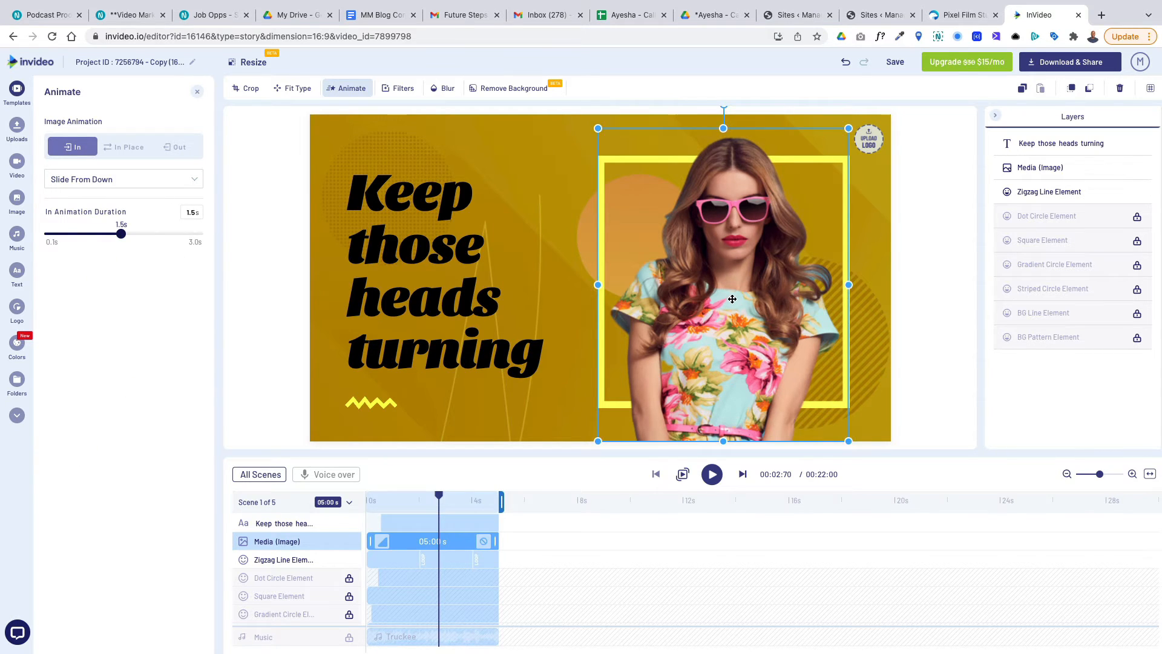
Delete the woman's image and insert the uploaded kettle photo in Scene 01, adding it a second time as a layer.
key(Delete)
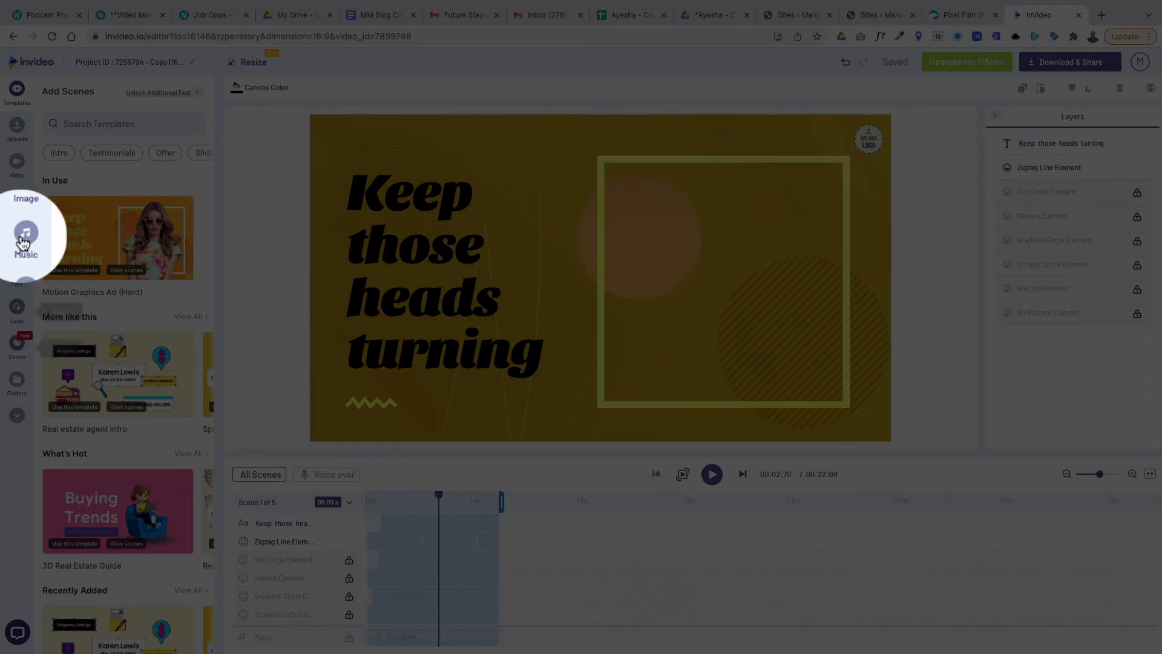
click(19, 125)
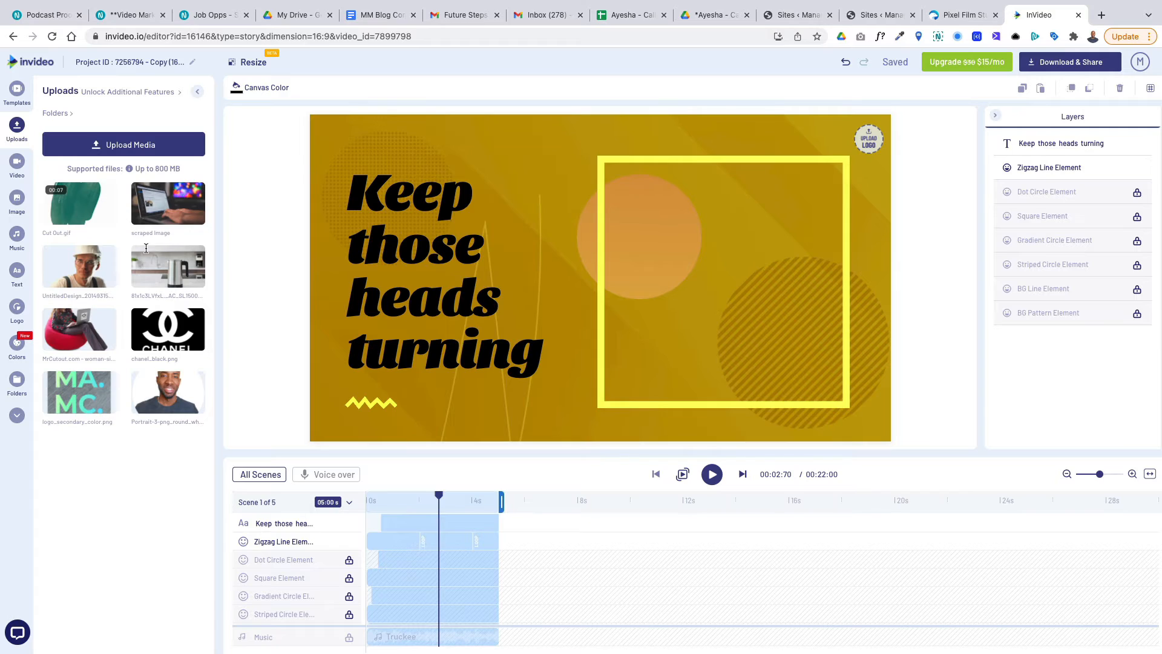
mouse_move(111, 160)
click(168, 273)
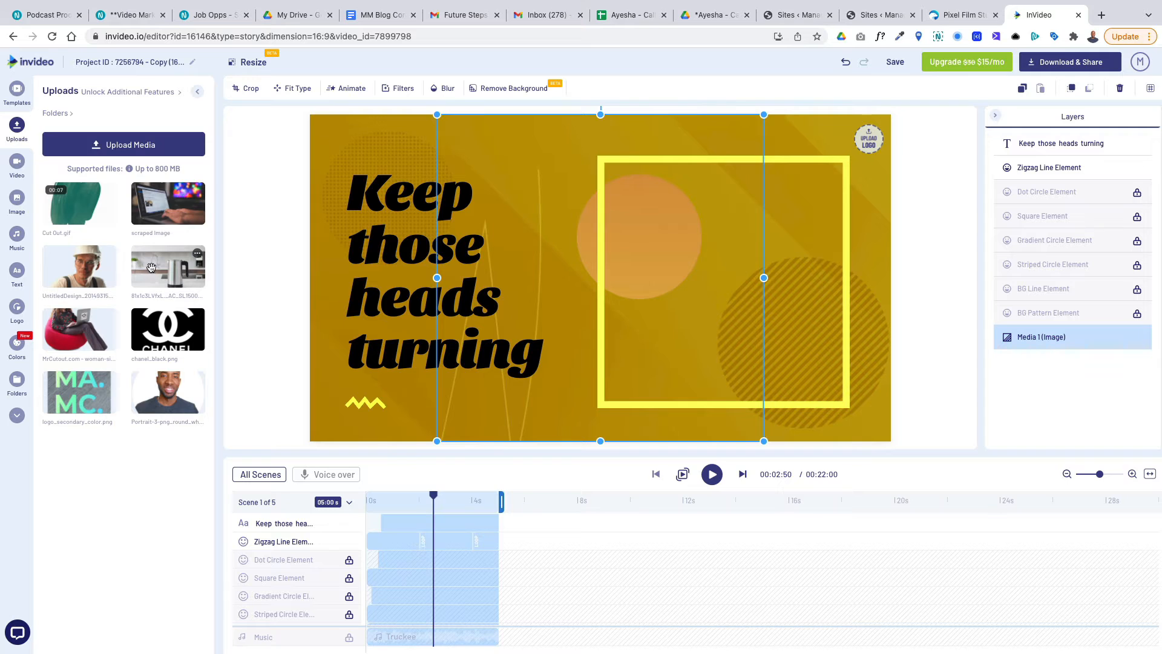
drag(148, 269, 687, 254)
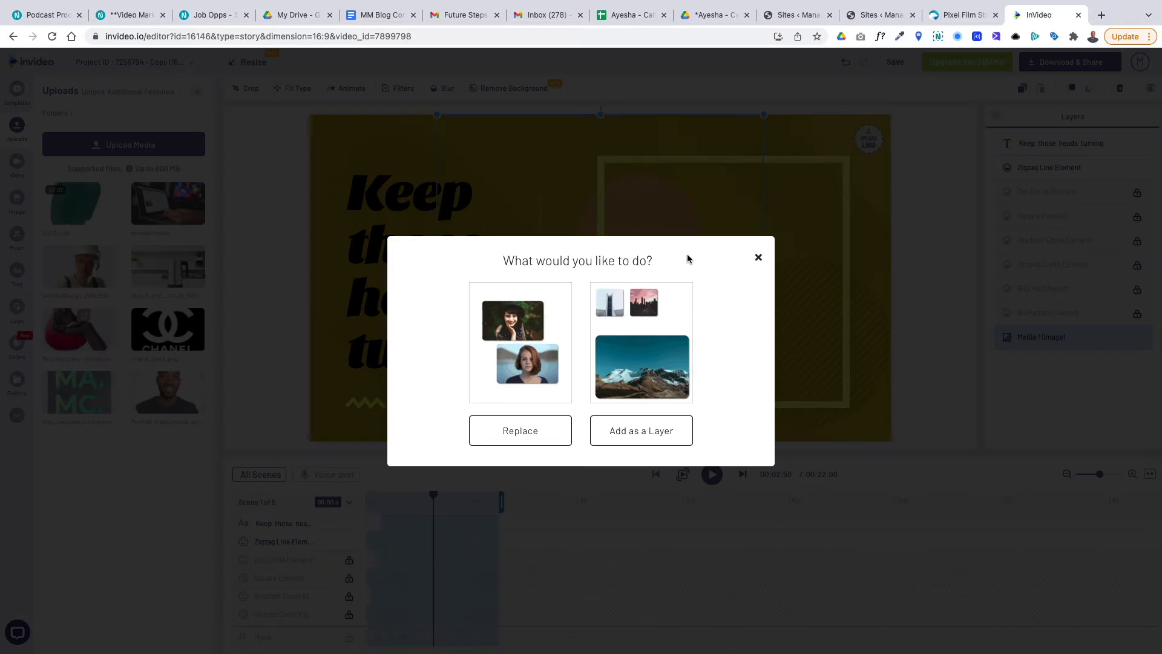
click(626, 440)
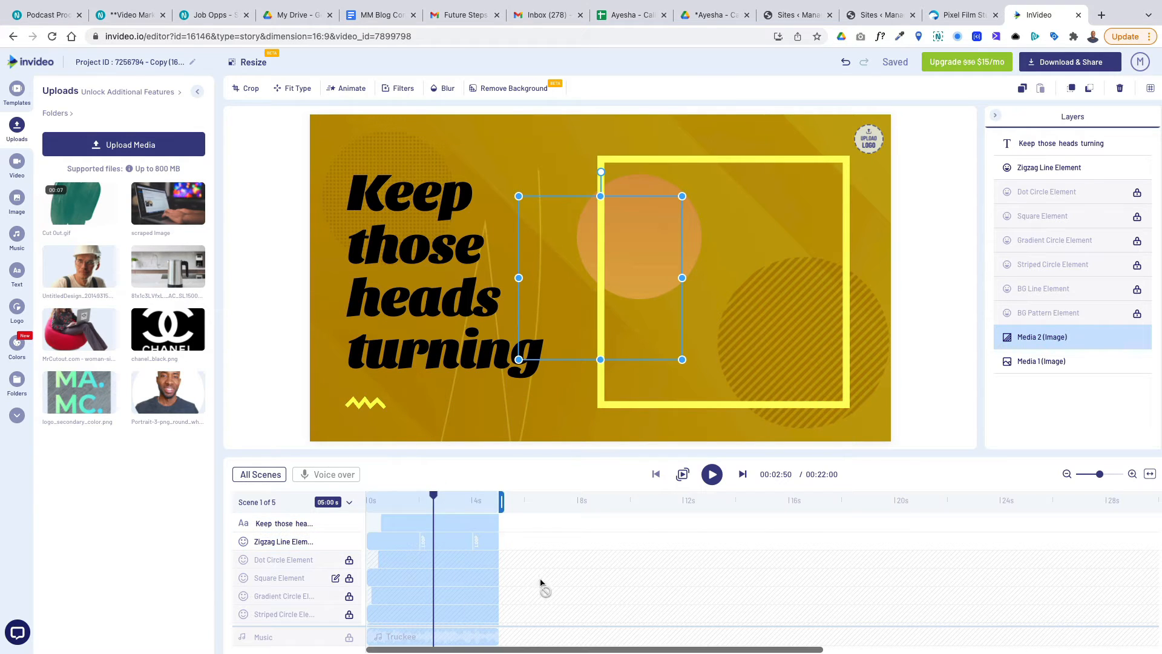
Move the Media 2 (Image) layer up the layer stack to directly beneath the headline text layer.
scroll(474, 594, down, 2)
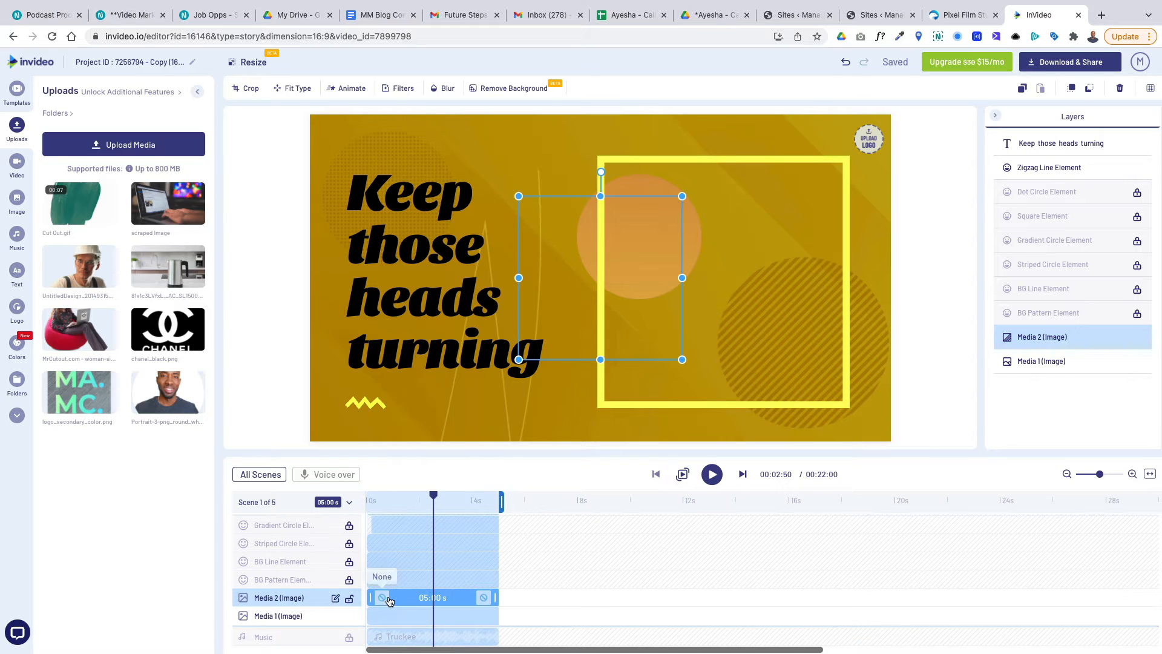
drag(321, 599, 320, 499)
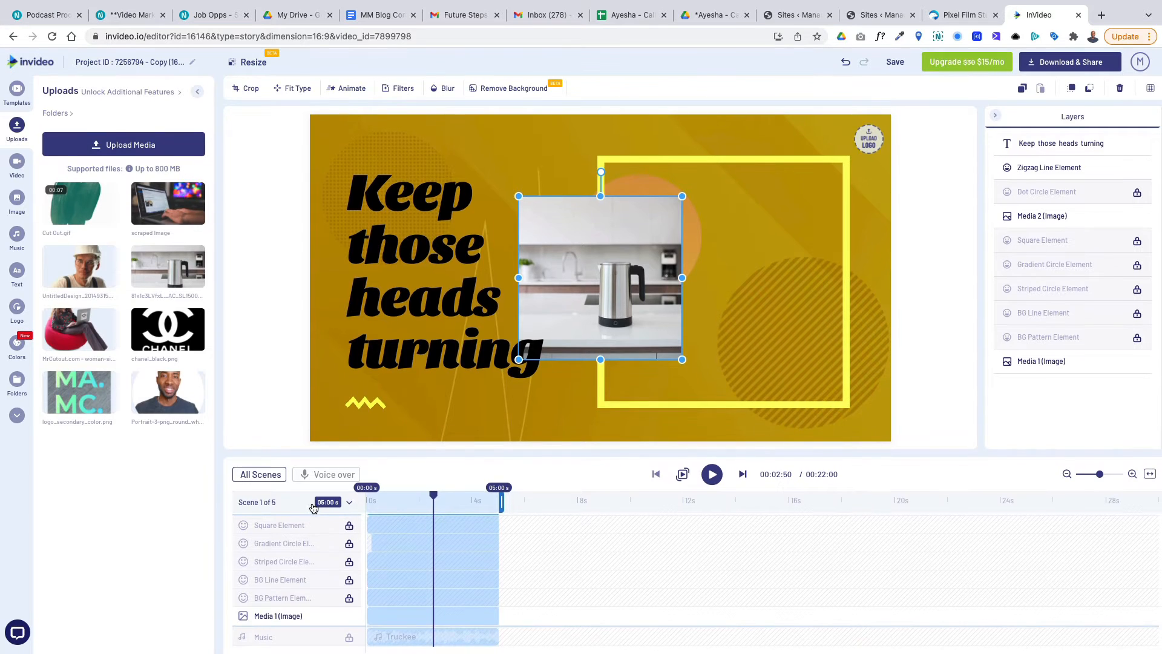
scroll(321, 533, up, 2)
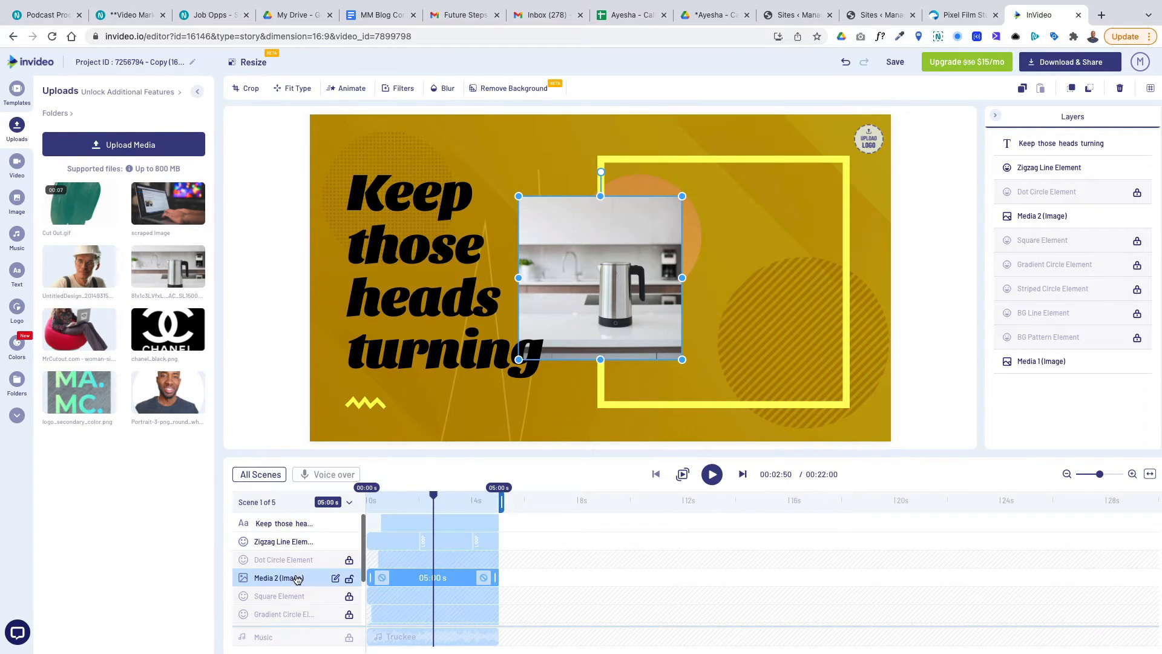
drag(299, 579, 298, 538)
drag(299, 534, 298, 540)
Position the kettle photo inside the yellow square frame and return to the all-scenes view.
drag(600, 282, 708, 293)
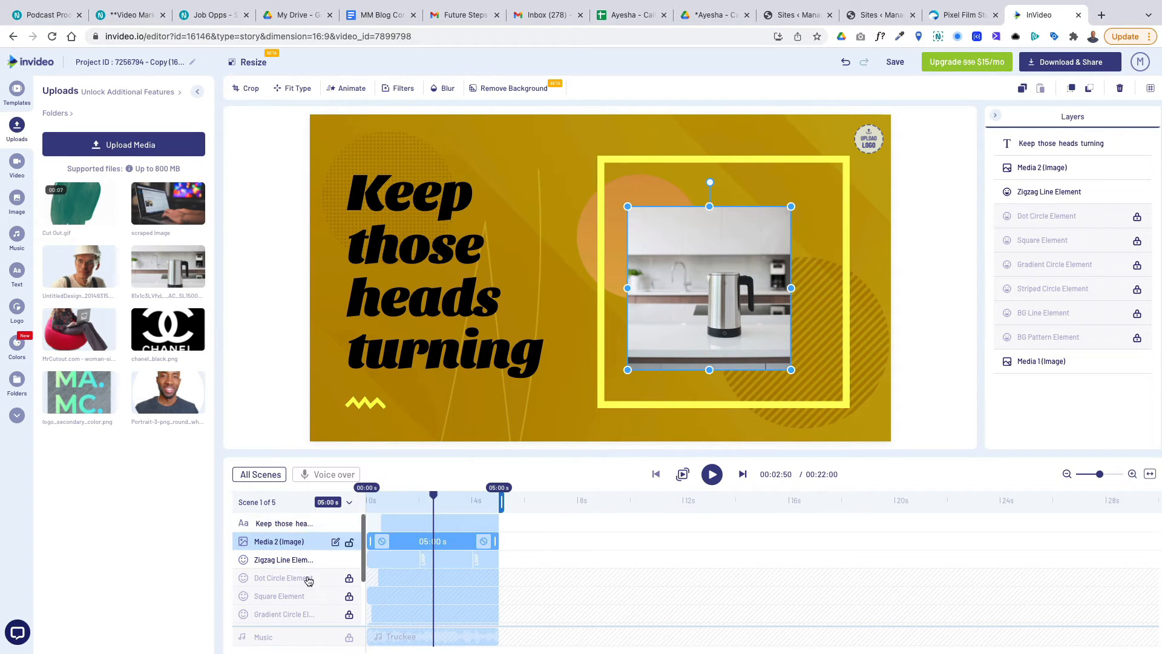
click(261, 476)
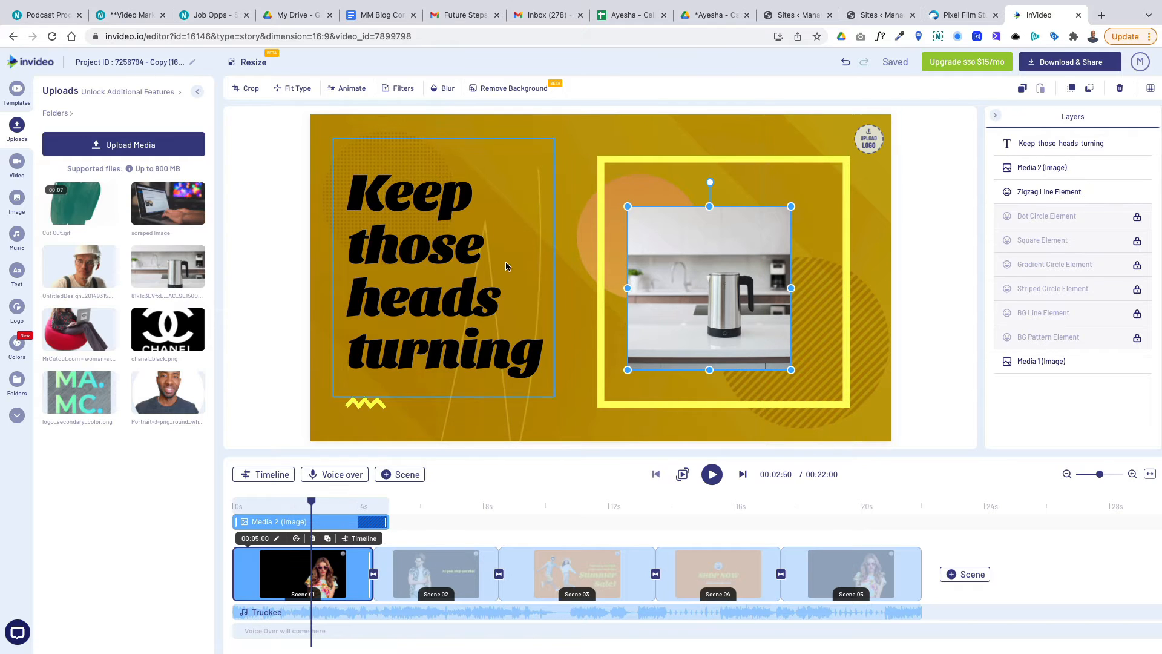
mouse_move(706, 287)
mouse_down()
mouse_move(736, 257)
mouse_move(515, 278)
mouse_move(723, 276)
mouse_up()
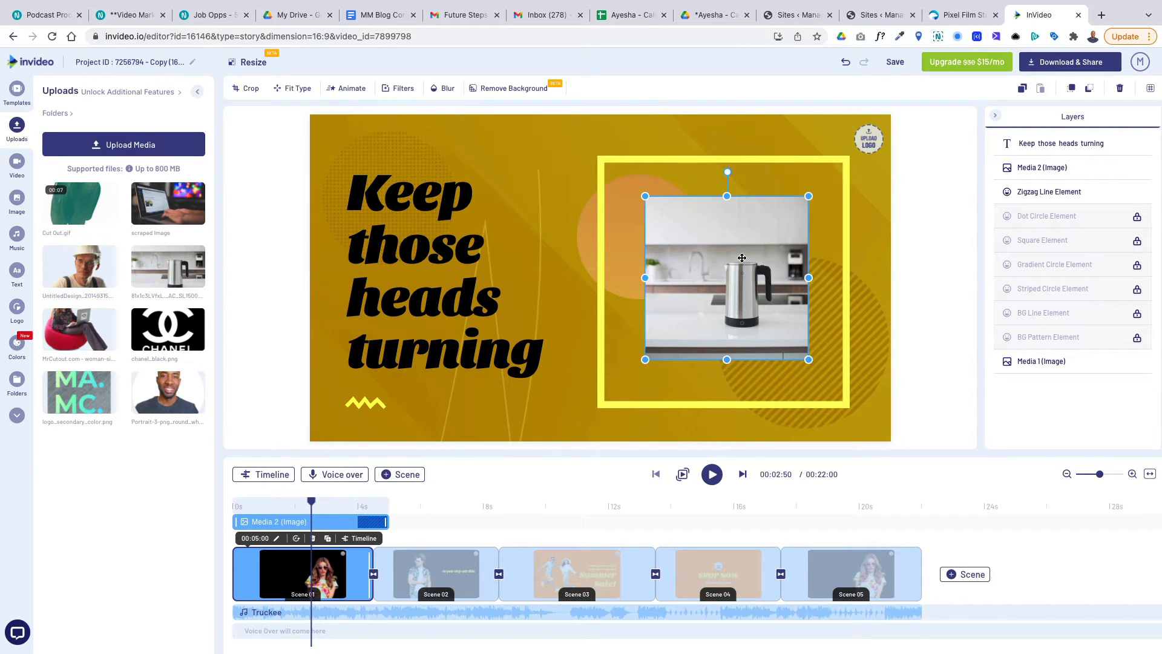
Play Scene 01 from the start to preview how the kettle photo enters, and return the playhead to 0 s.
drag(304, 513, 212, 533)
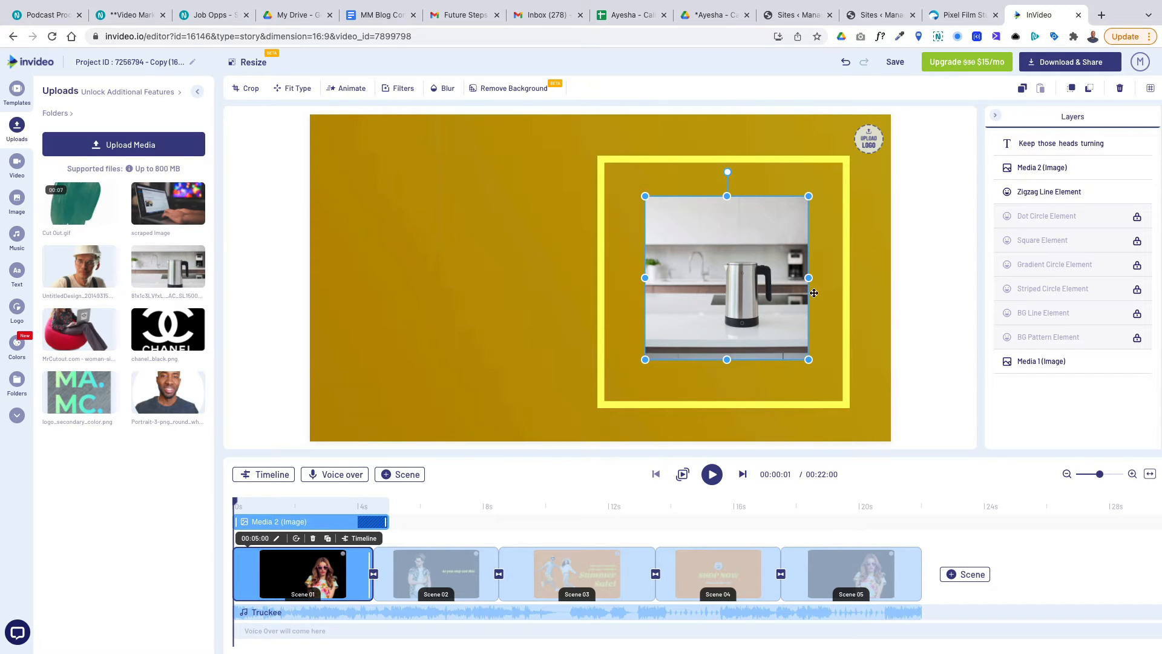
click(928, 319)
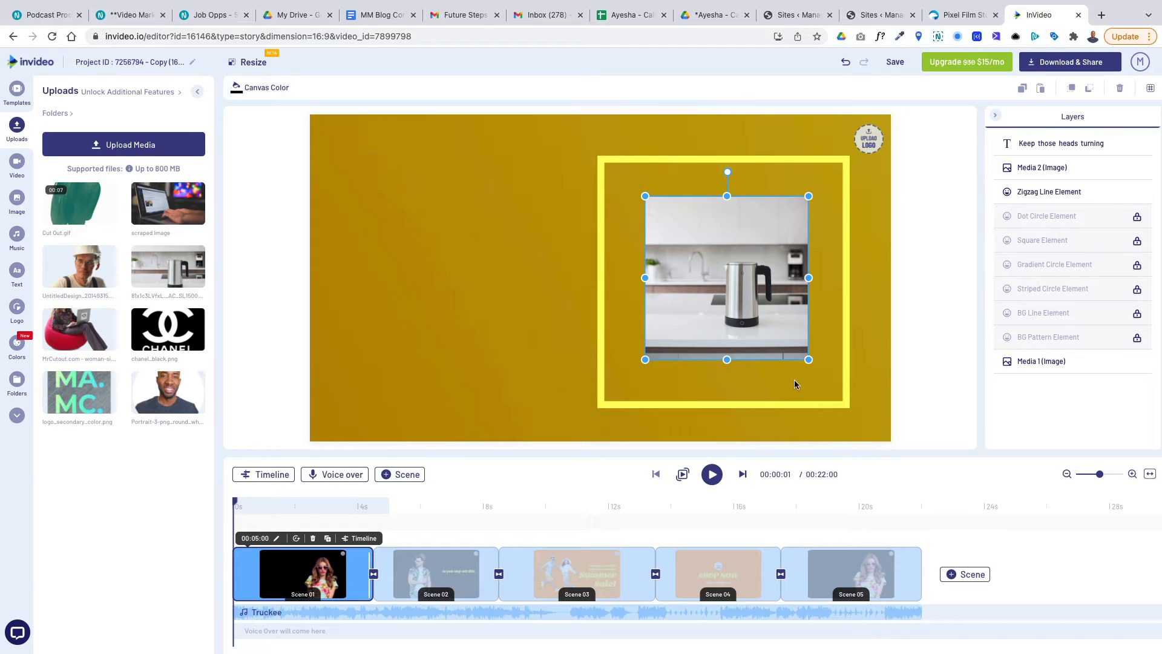
click(471, 576)
click(333, 581)
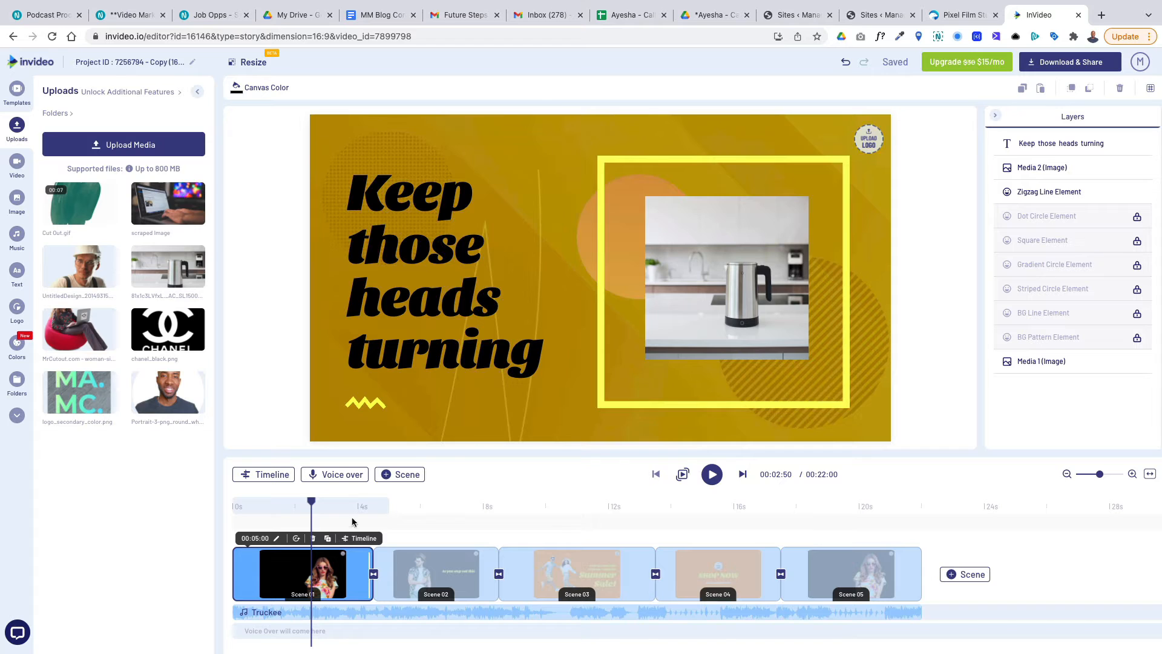
drag(308, 502, 215, 502)
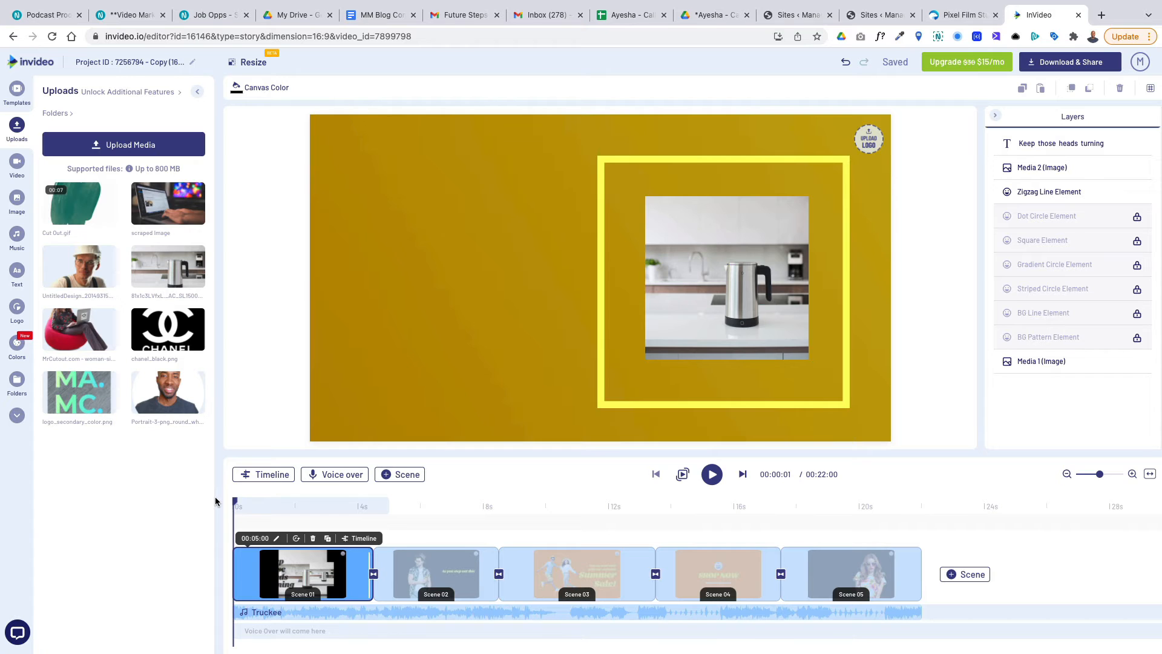
key(space)
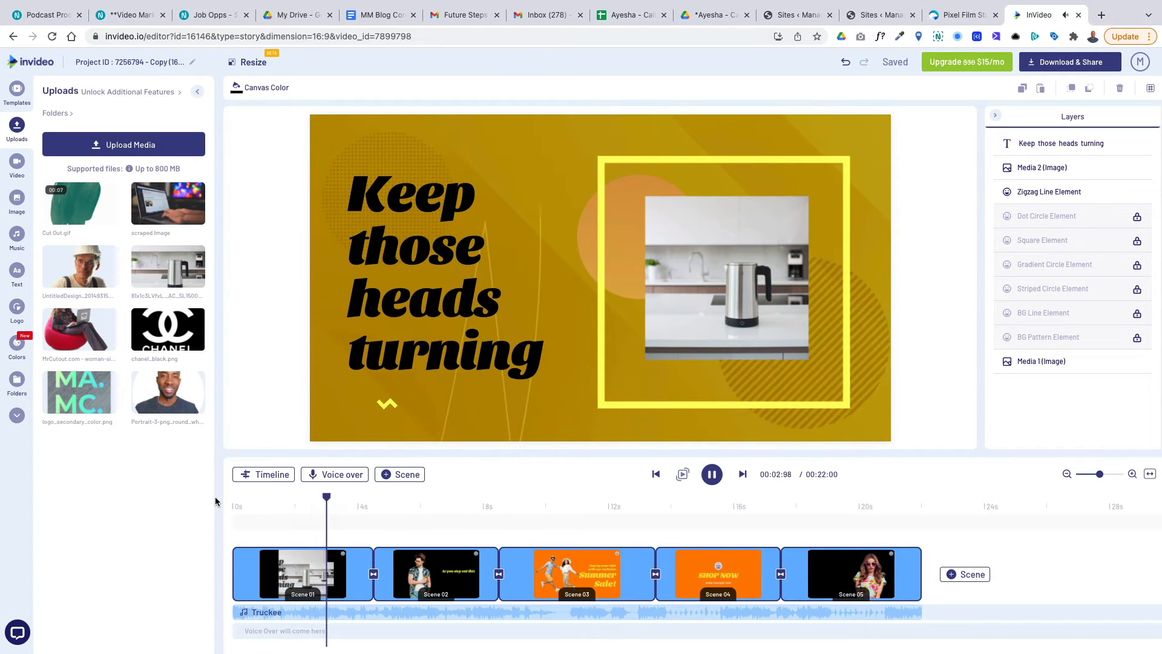
key(space)
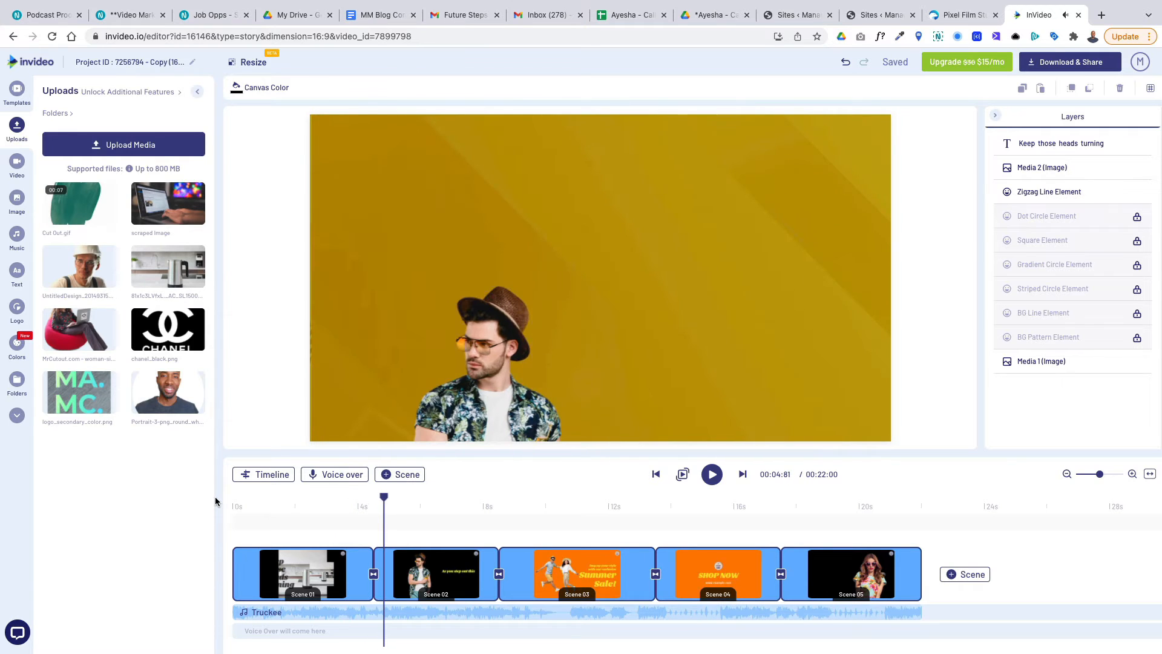
click(236, 499)
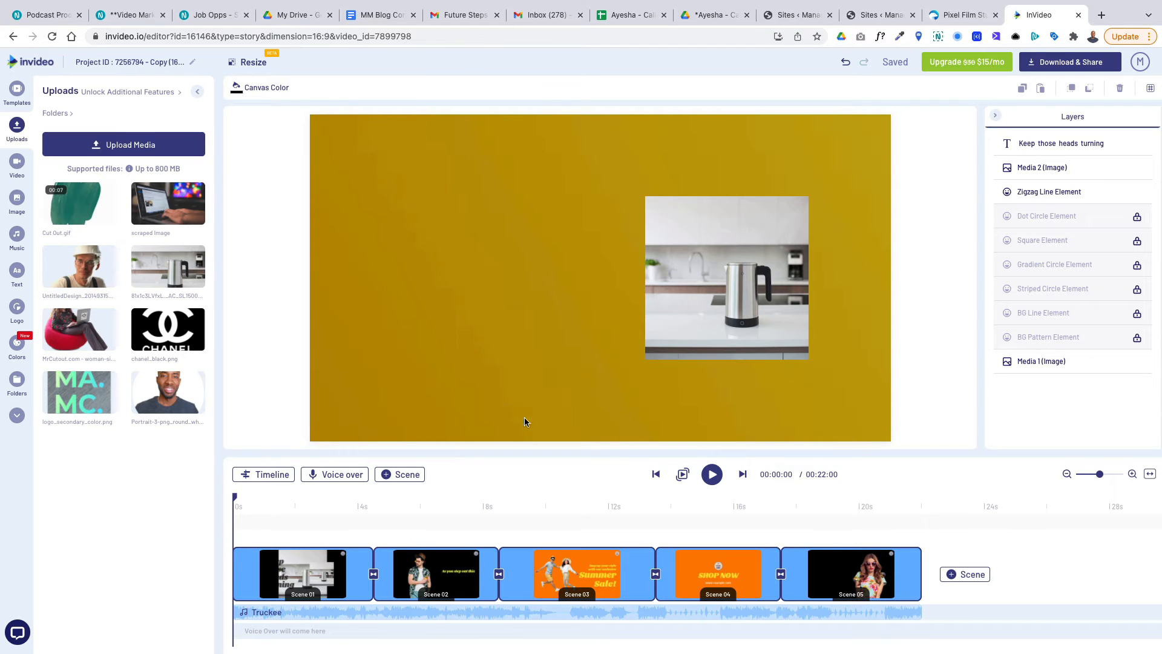
Nudge the kettle photo slightly left inside the yellow frame and set its In animation to Fade From Right Big.
click(726, 284)
click(726, 292)
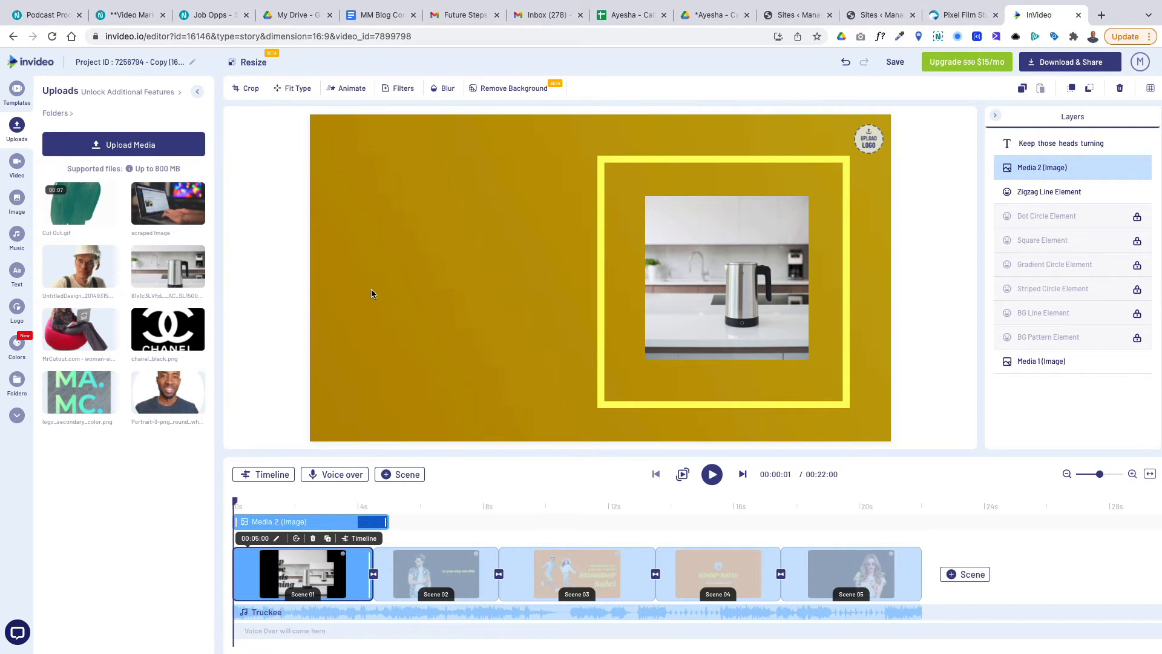
drag(694, 303, 691, 303)
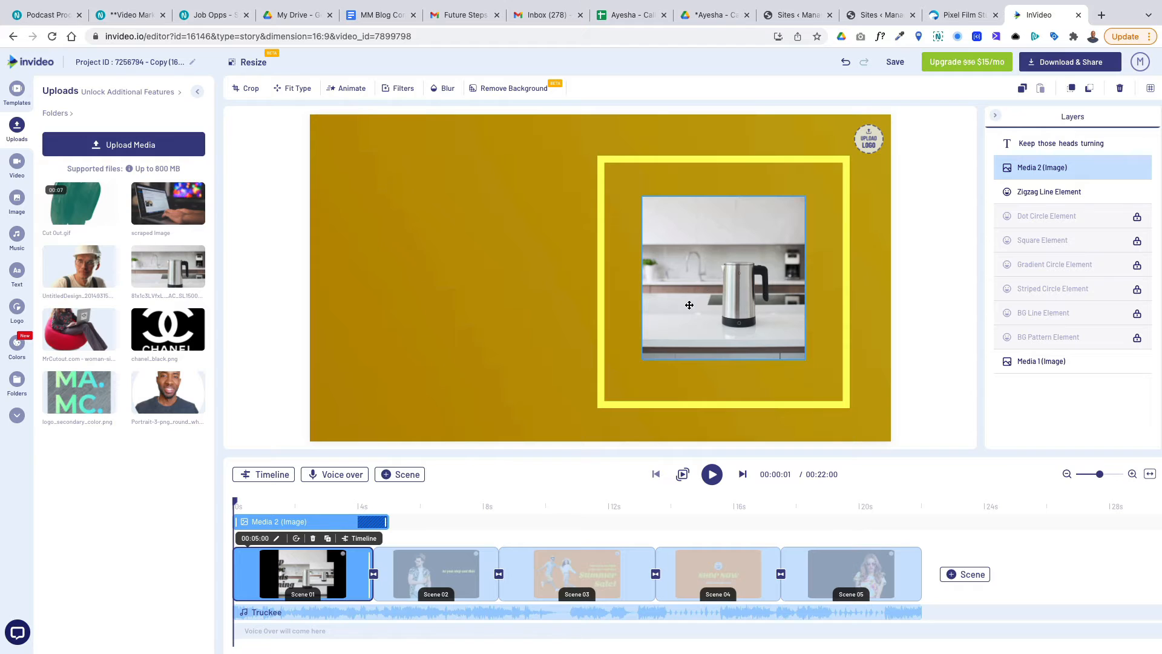
click(351, 91)
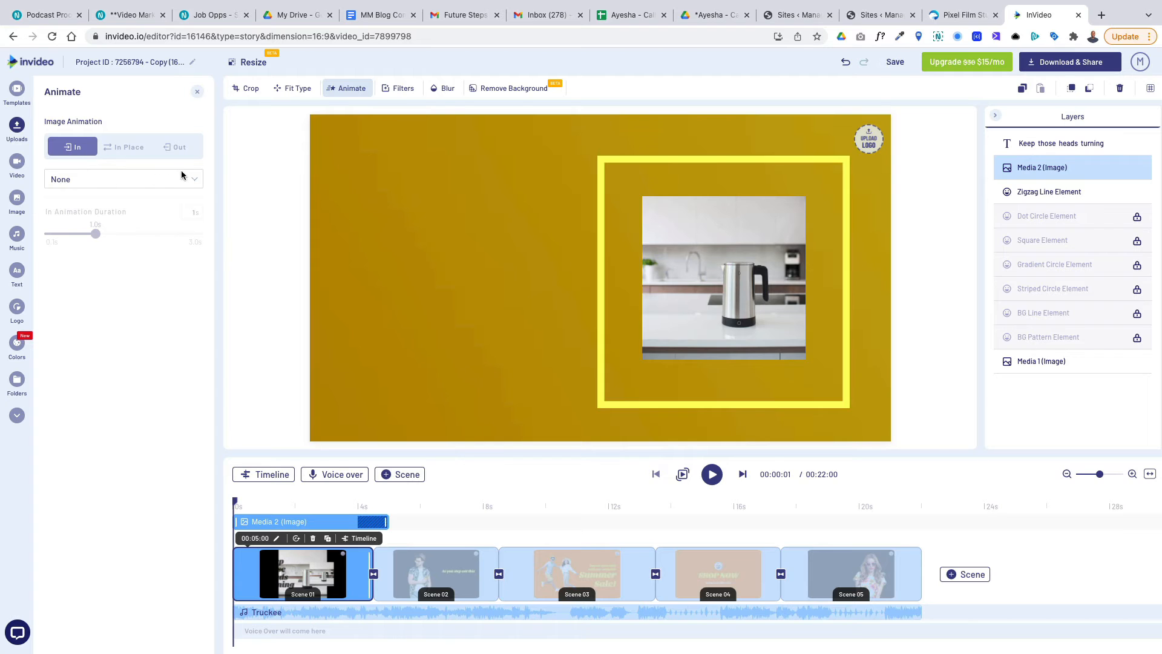
click(192, 183)
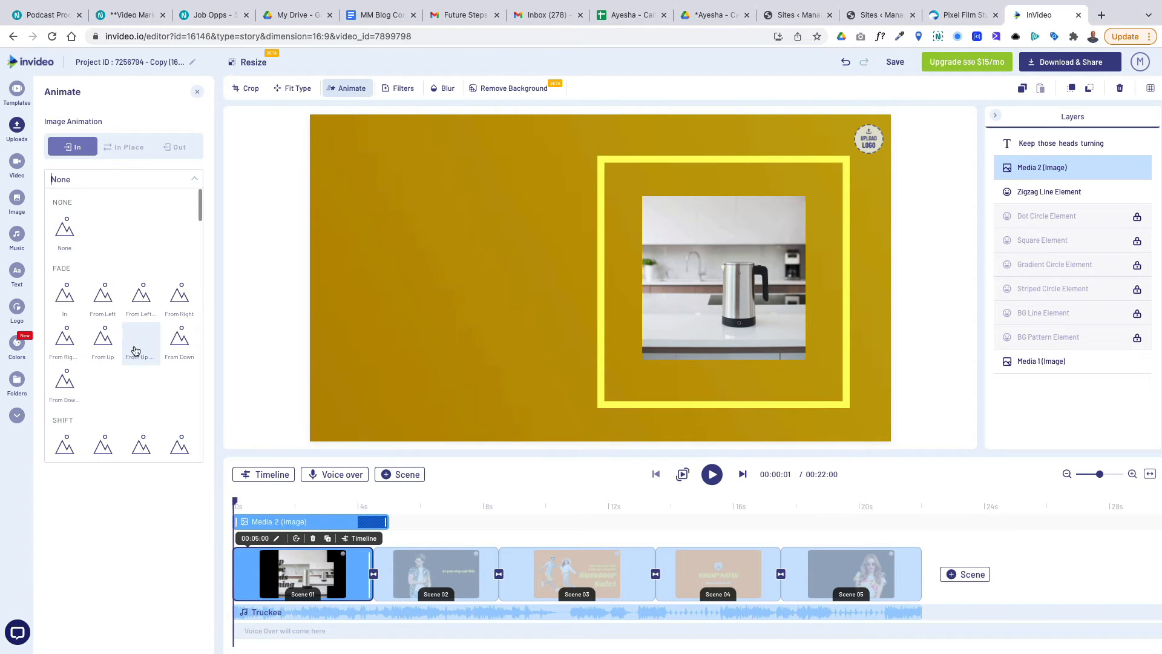
click(65, 340)
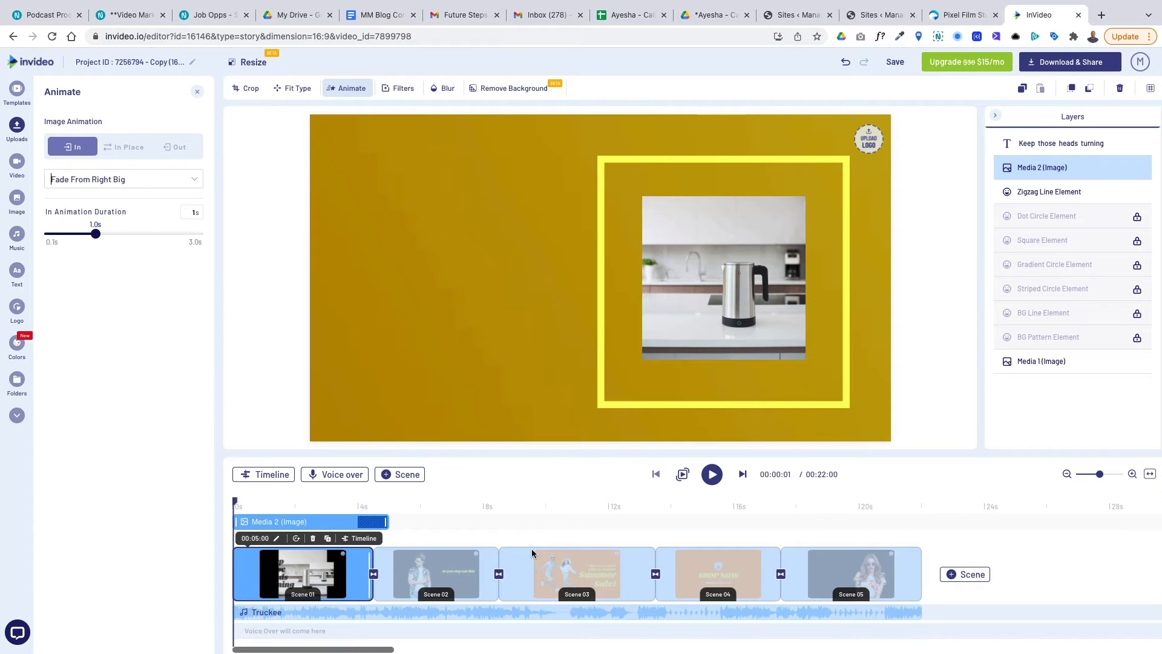
Play Scene 01 to preview the kettle photo's entrance animation, pausing at about 3 s.
click(320, 474)
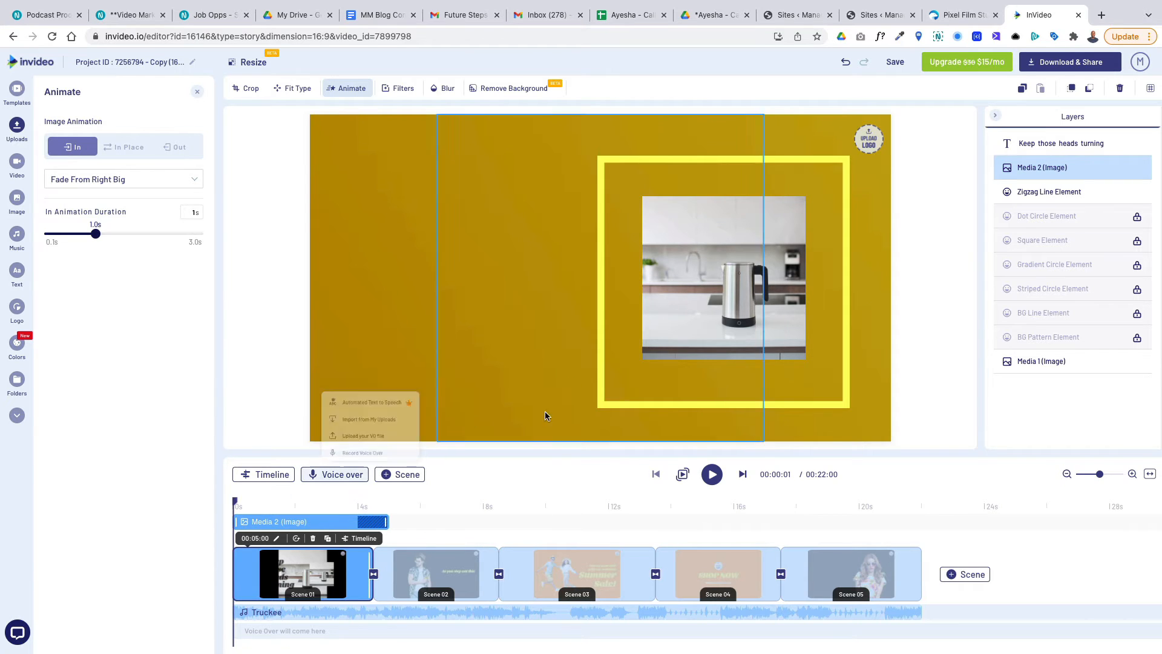
click(712, 474)
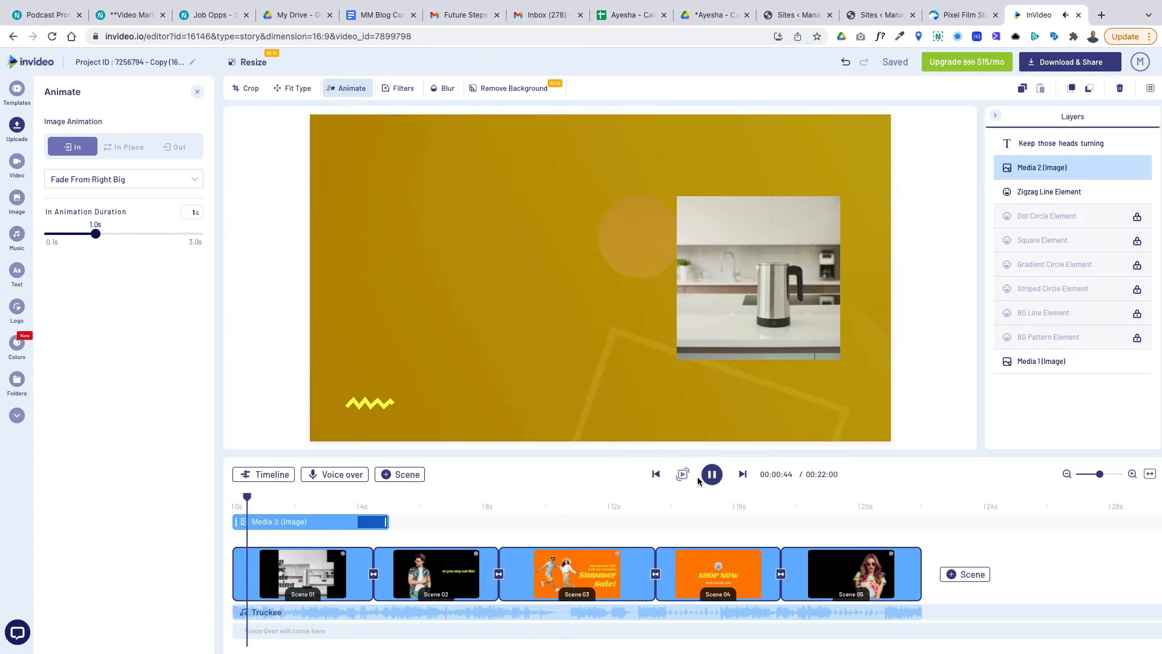
key(space)
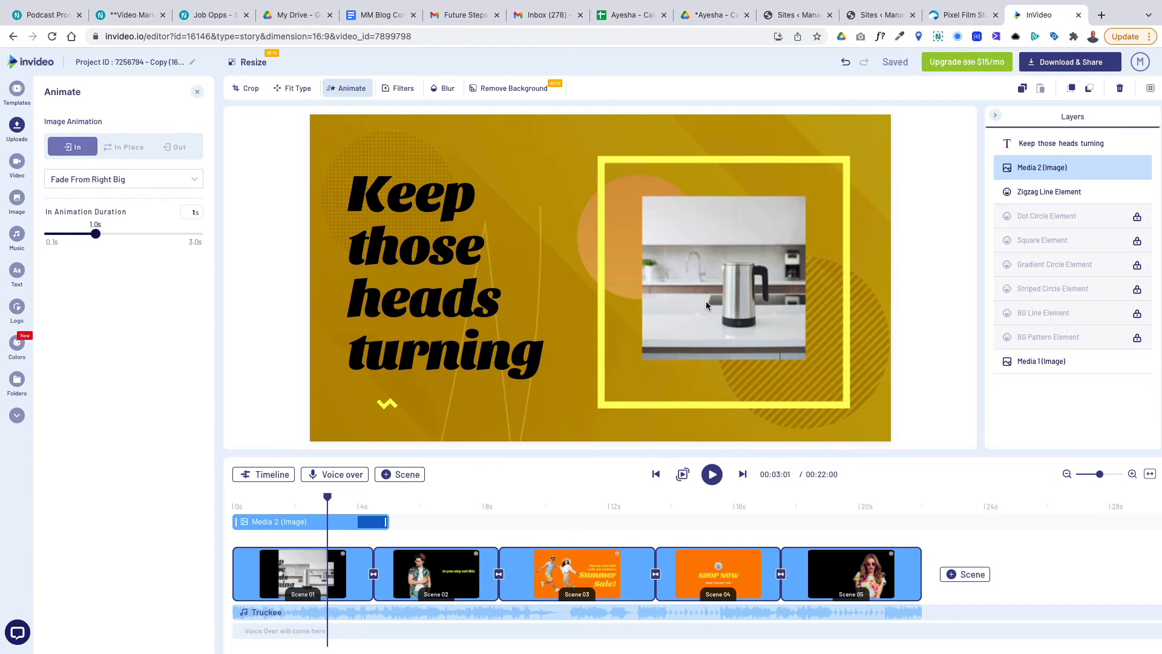
Crop the kettle photo tighter around the kettle, trimming its left, upper and lower edges, and apply the crop.
click(707, 303)
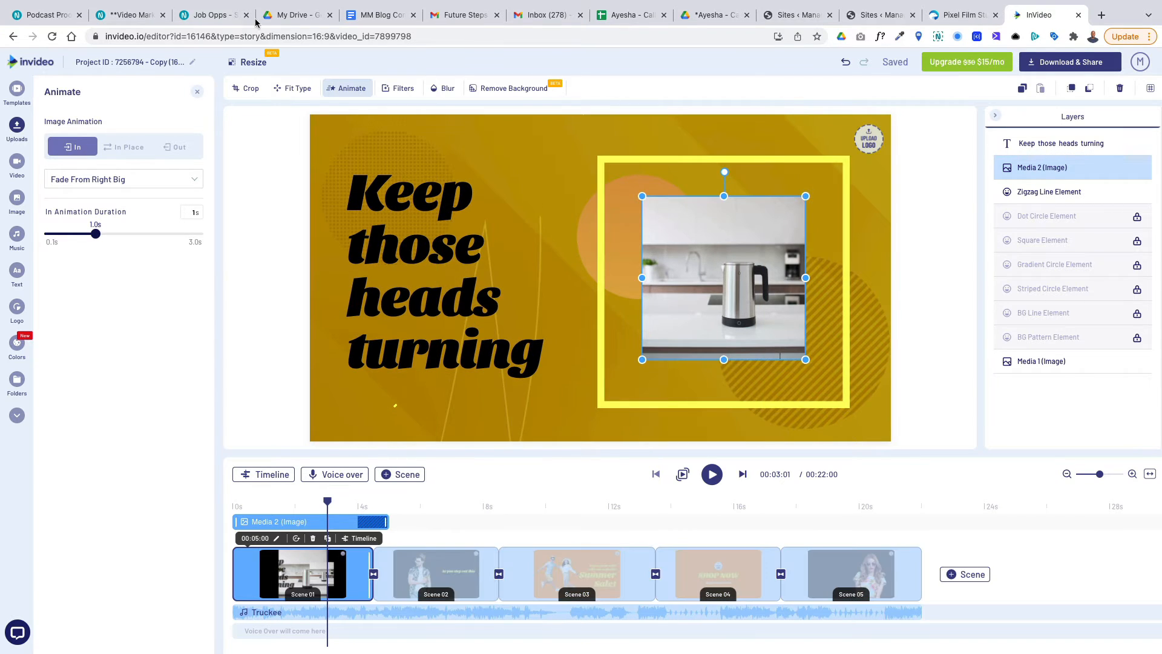
click(248, 90)
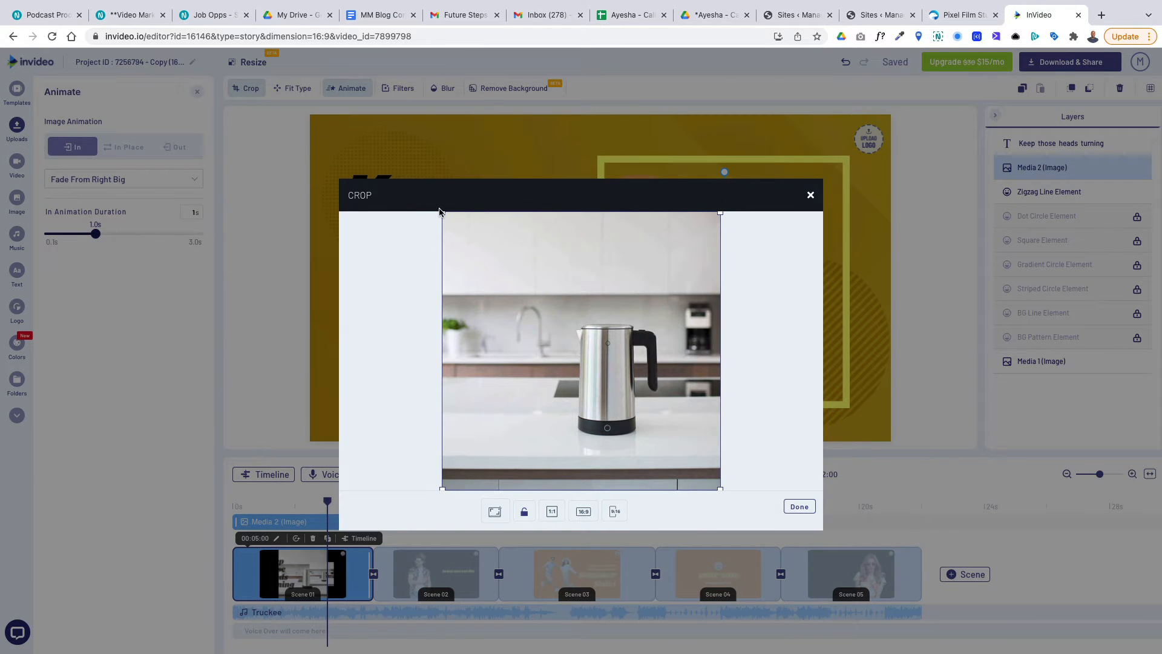
drag(442, 213, 496, 267)
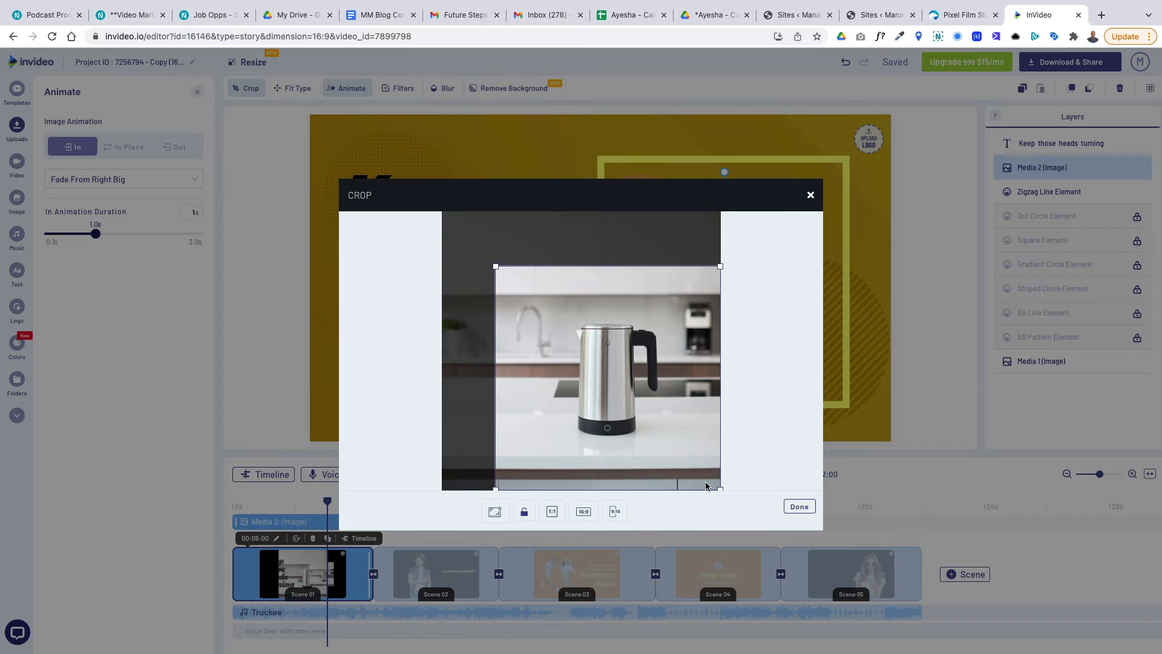
drag(721, 488, 716, 473)
drag(676, 363, 680, 359)
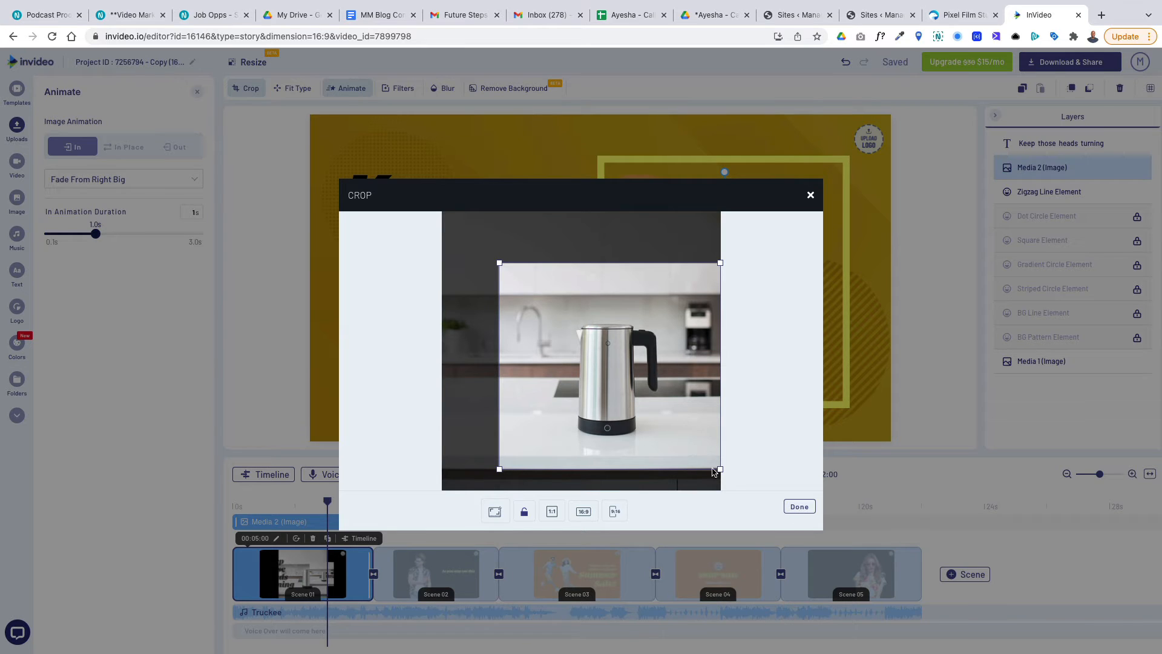
click(798, 511)
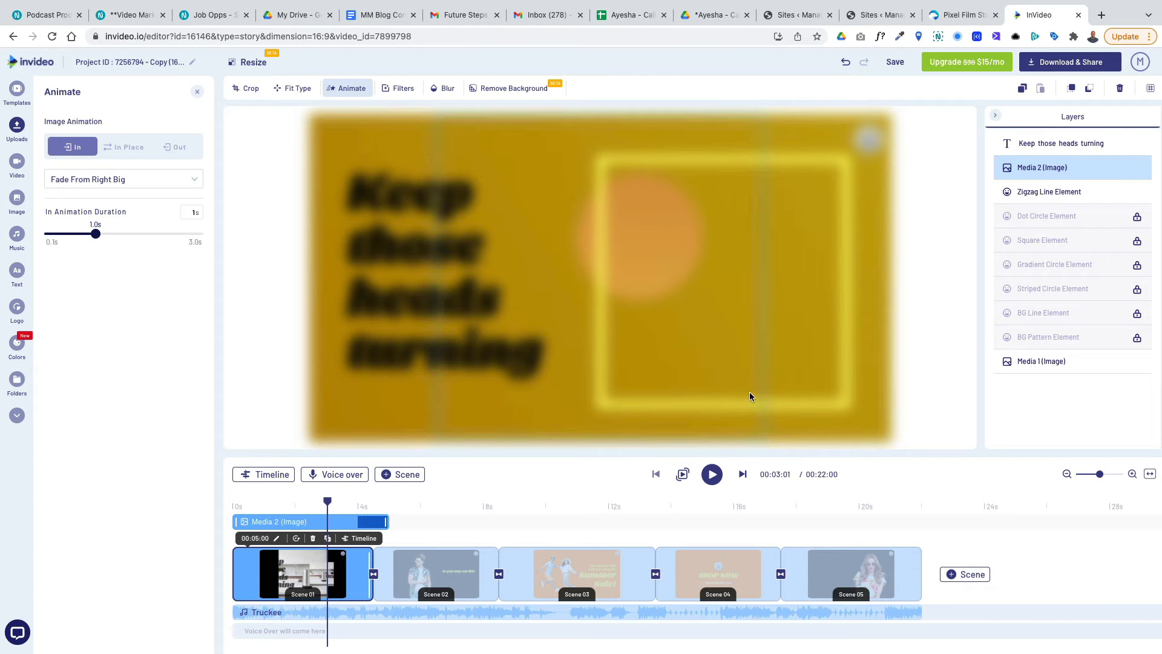
Enlarge the cropped kettle photo and centre it inside the yellow square frame.
drag(740, 296, 728, 285)
drag(795, 215, 830, 182)
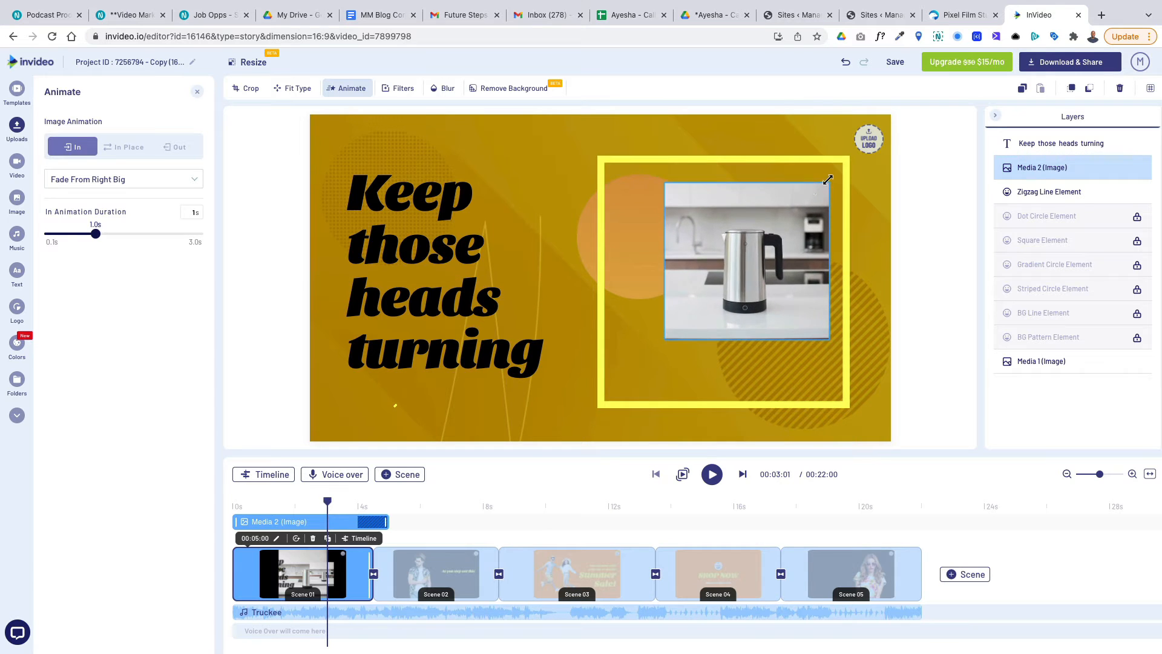
drag(720, 271, 704, 287)
click(938, 276)
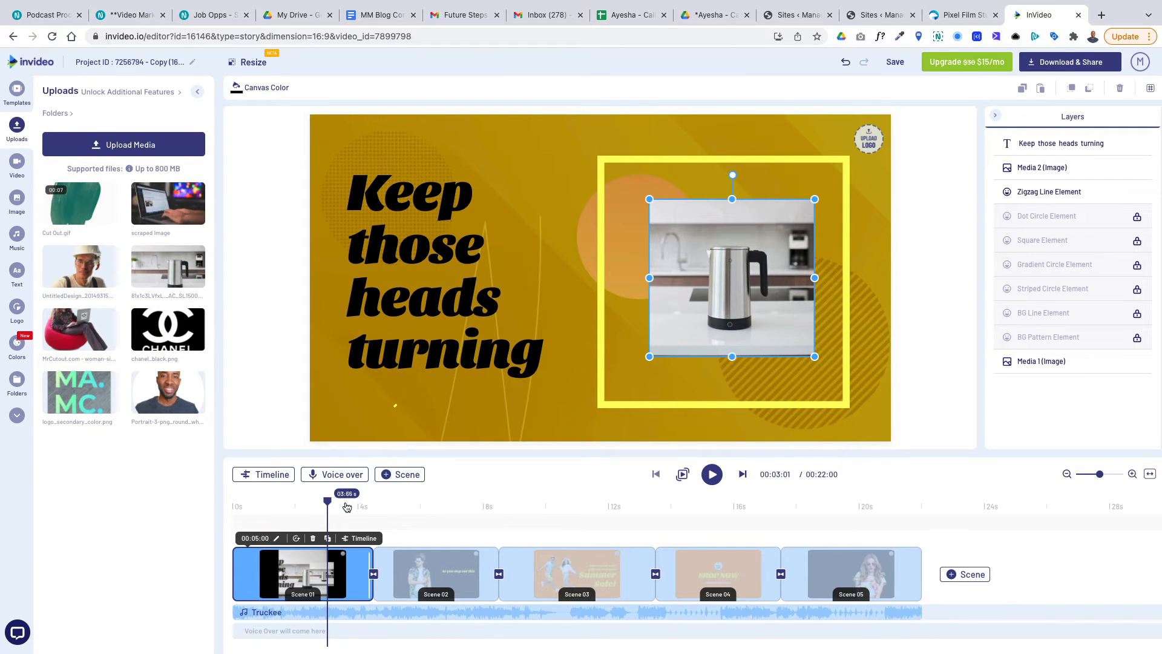
Replace the whole headline text in Scene 01 with "This is My Headline".
click(404, 302)
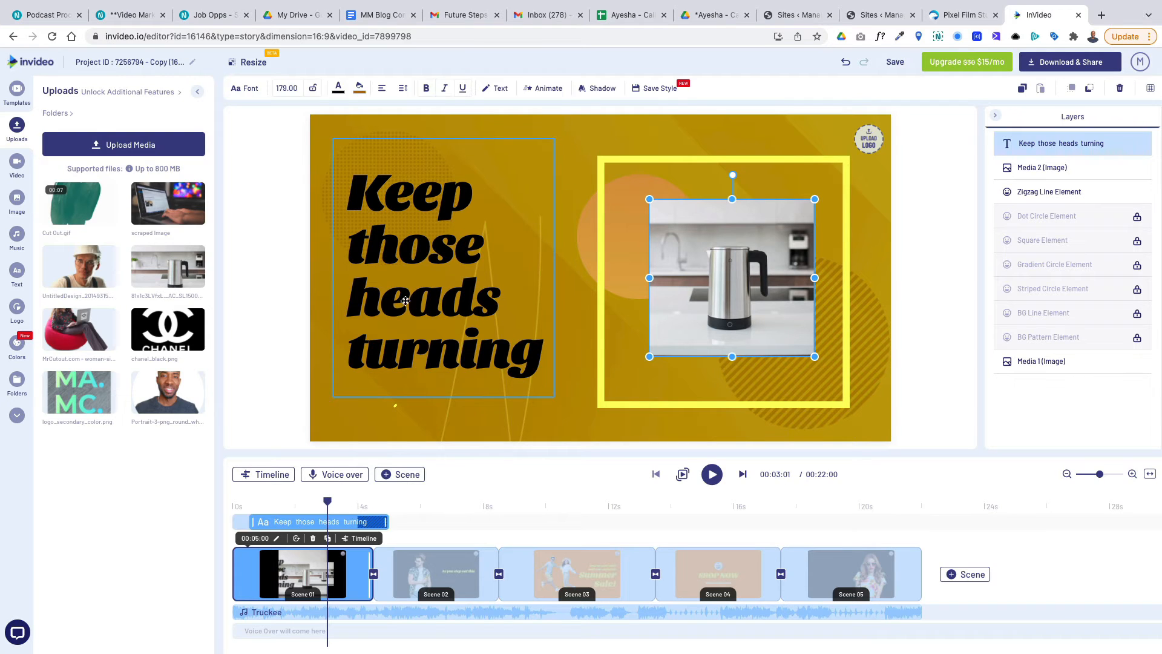
double_click(419, 304)
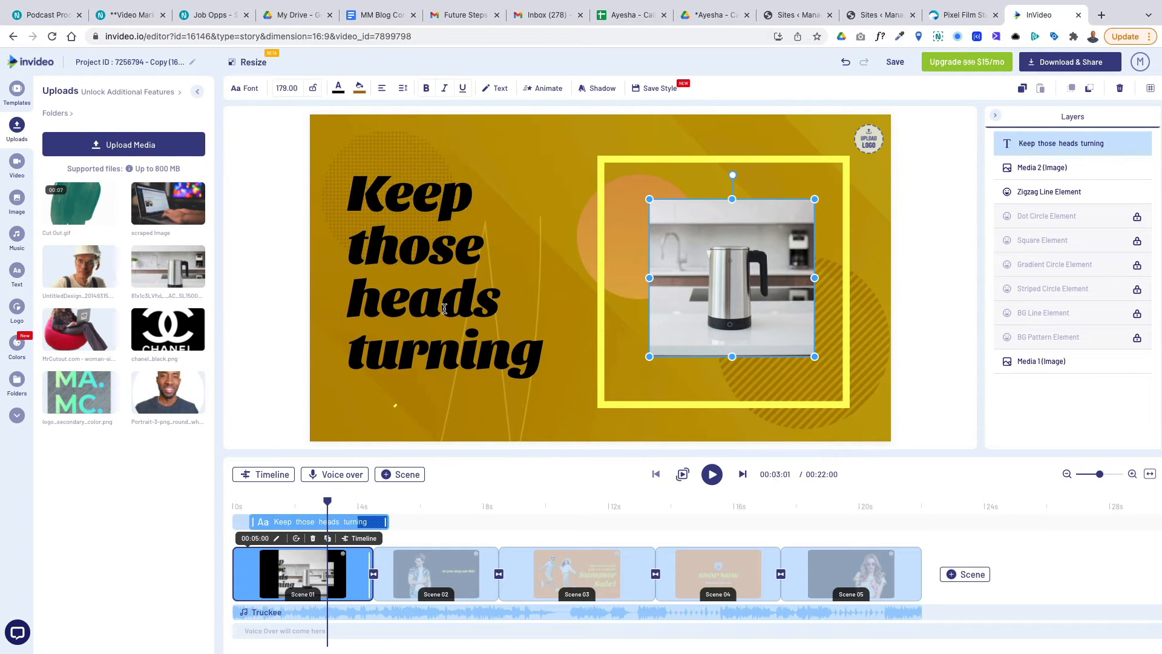
drag(541, 361, 362, 170)
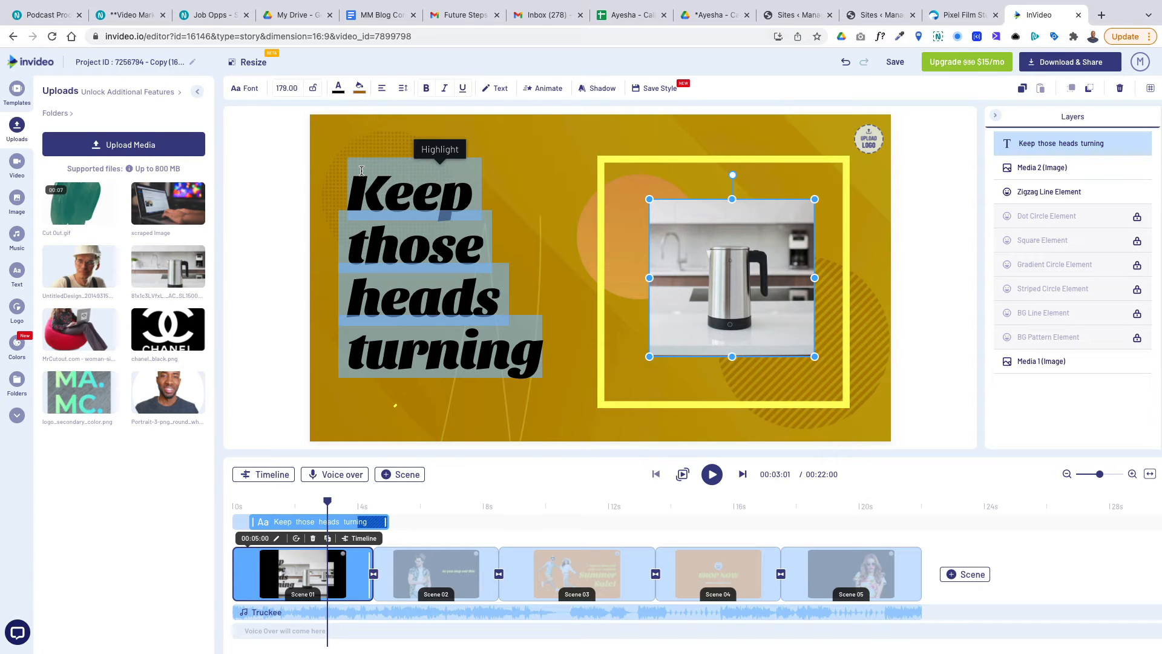
text(This is M)
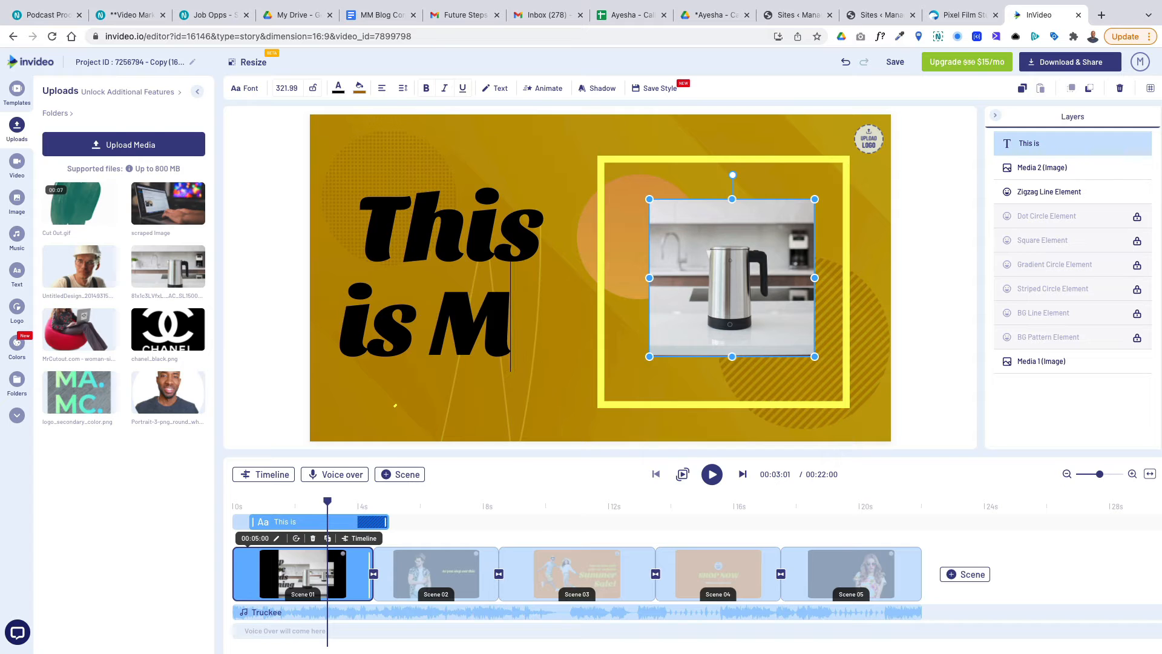
text(y Headline)
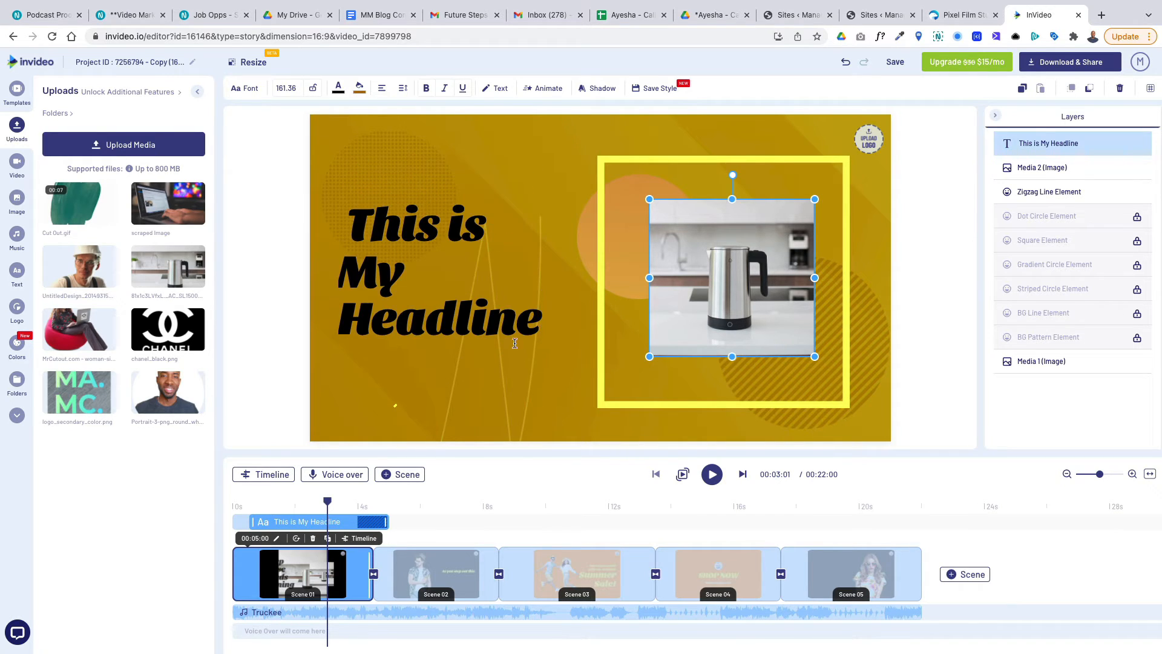
Select the whole headline and examine its font size setting and the list of available fonts.
click(469, 229)
drag(539, 324, 356, 222)
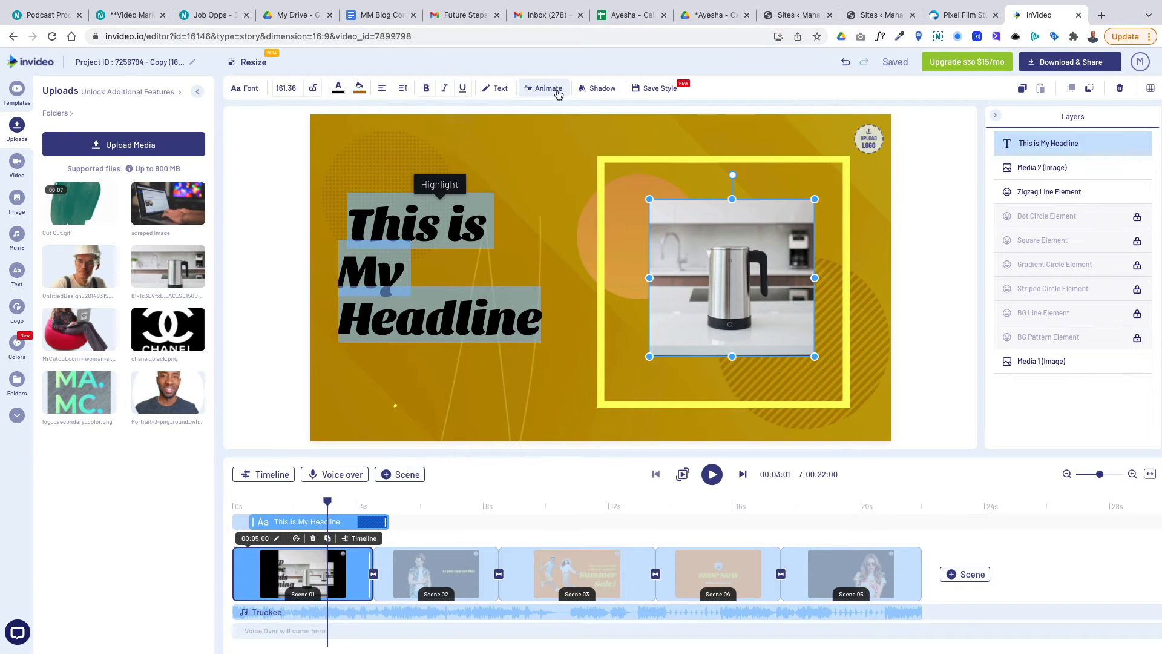
click(293, 88)
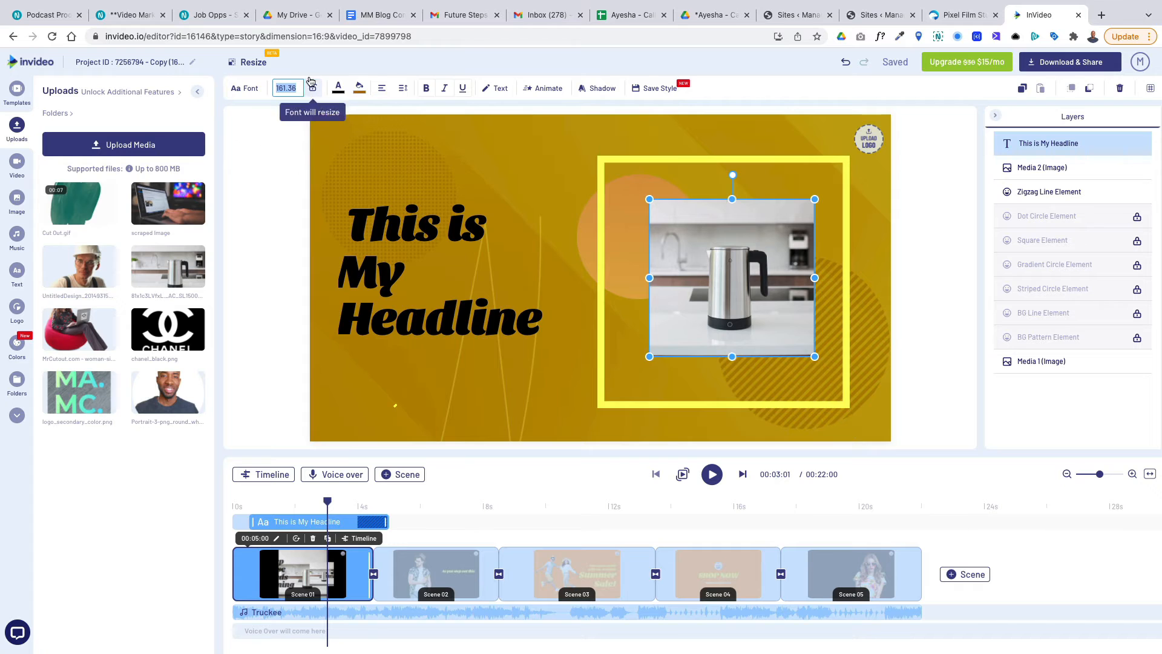
click(244, 92)
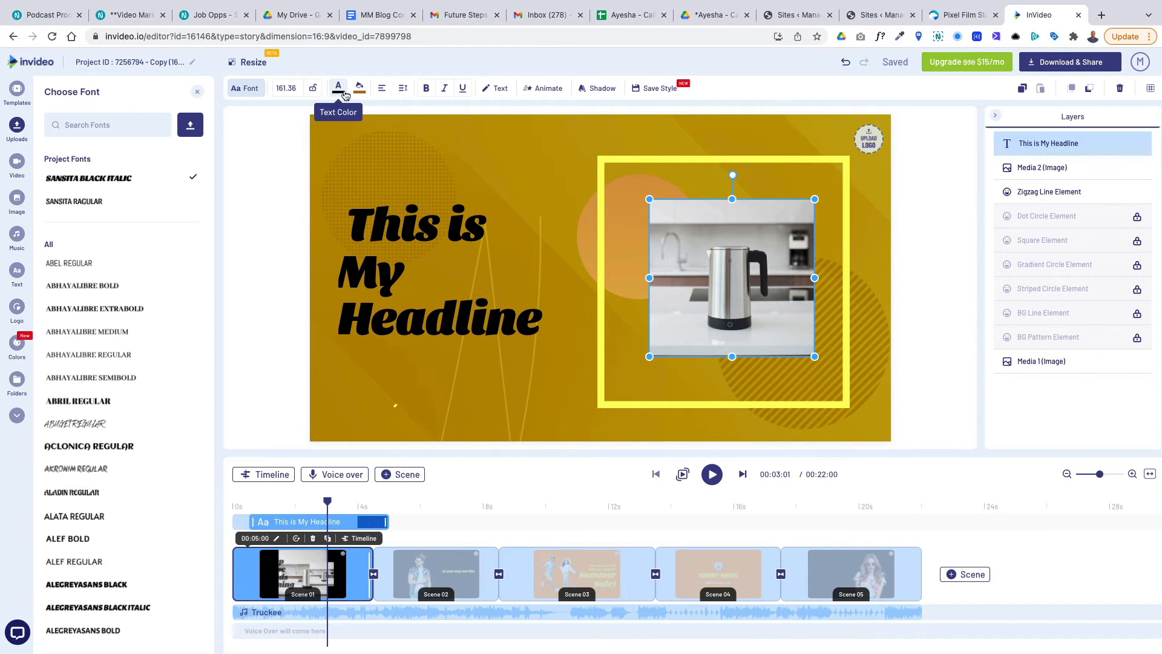
Try recolouring the headline text white (#ffffff) and a dark shade, and undo the colour changes.
click(339, 91)
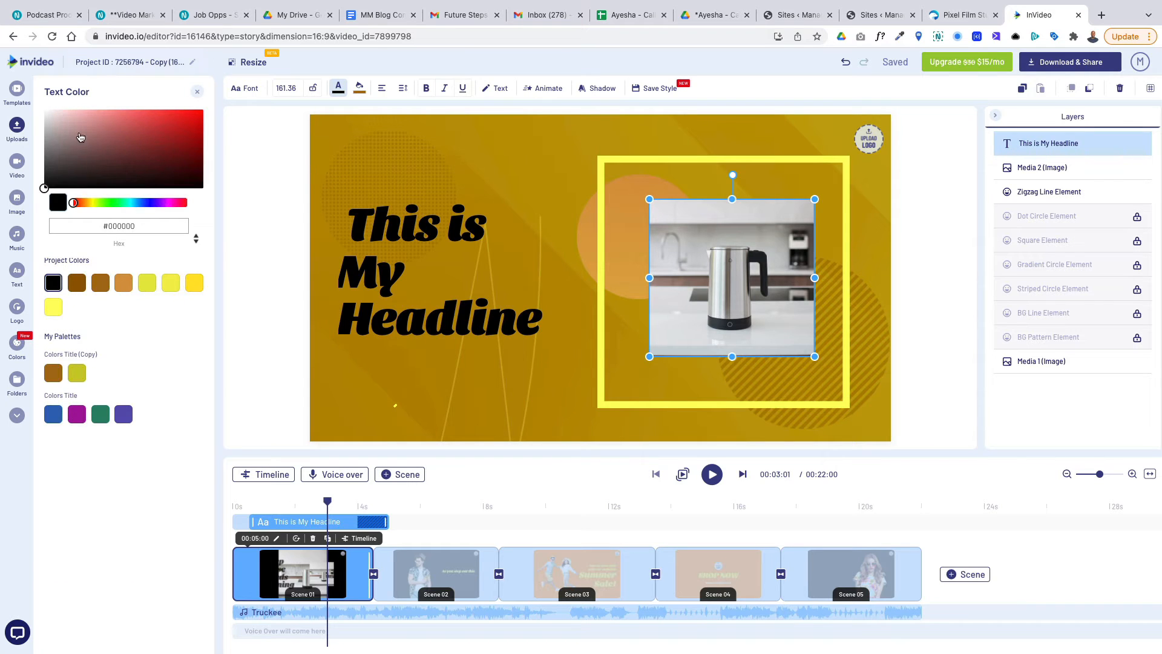
click(44, 110)
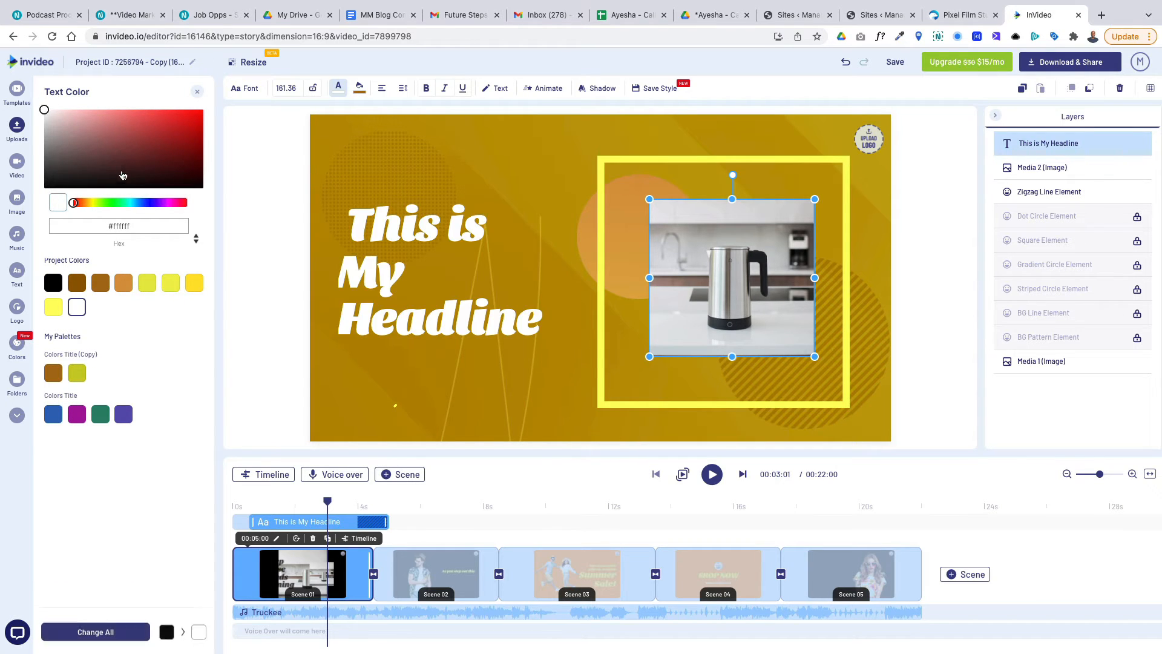
click(57, 168)
key(ctrl+z)
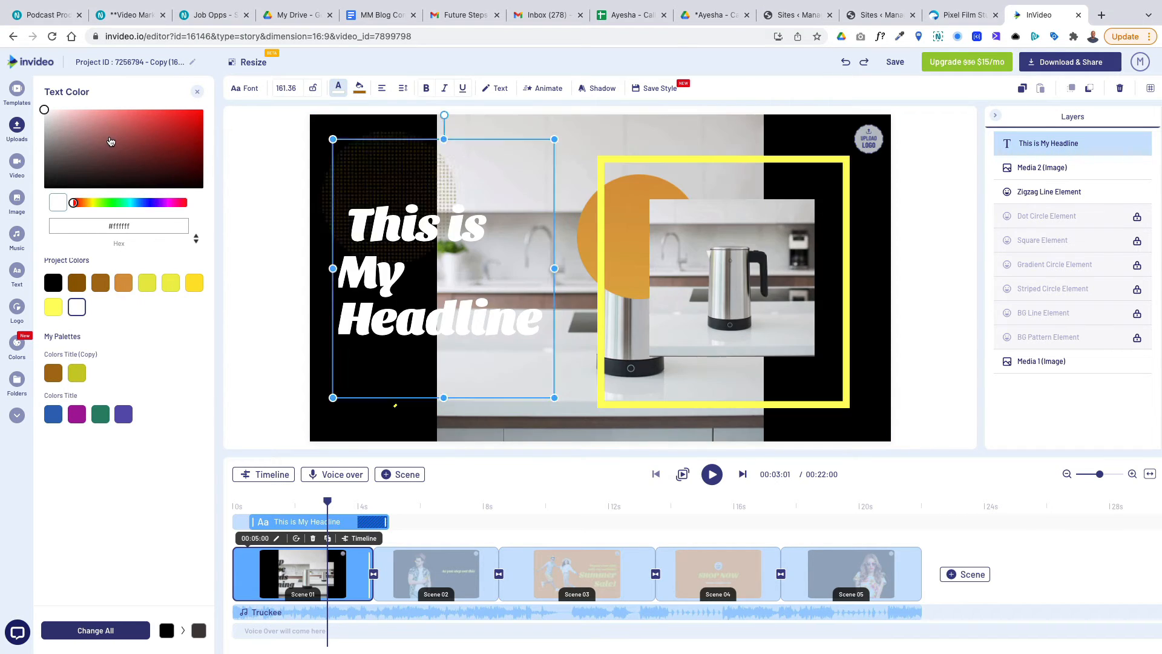
key(ctrl+z)
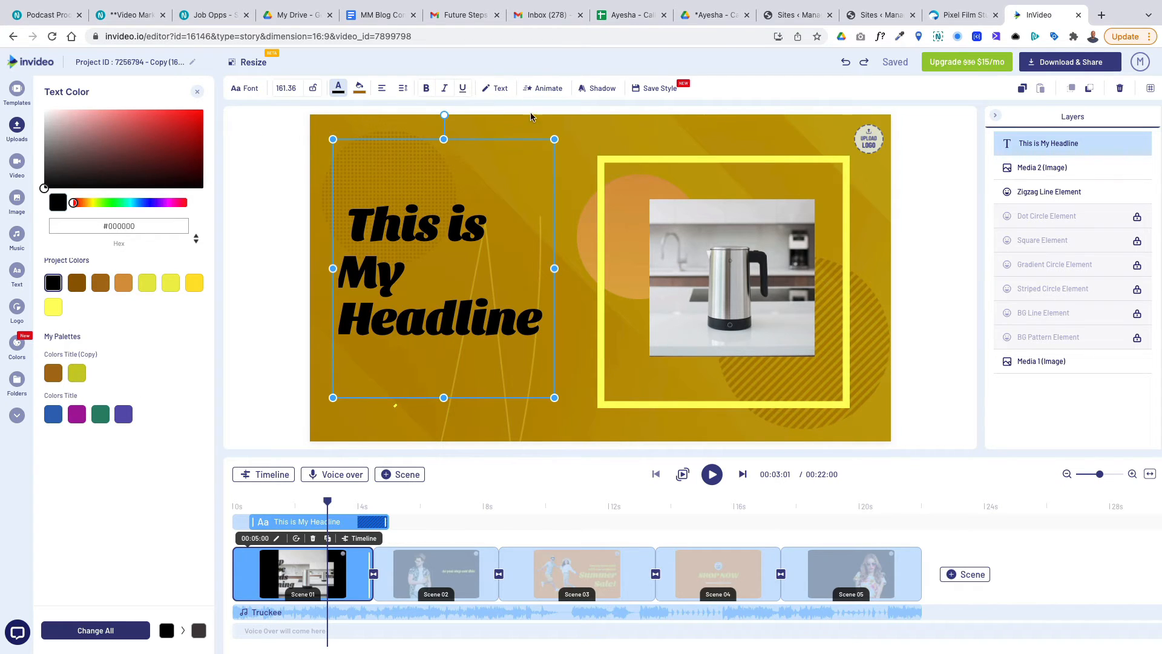
Move the playhead to 0.87 s and nudge the zigzag line slightly down below the headline.
click(934, 320)
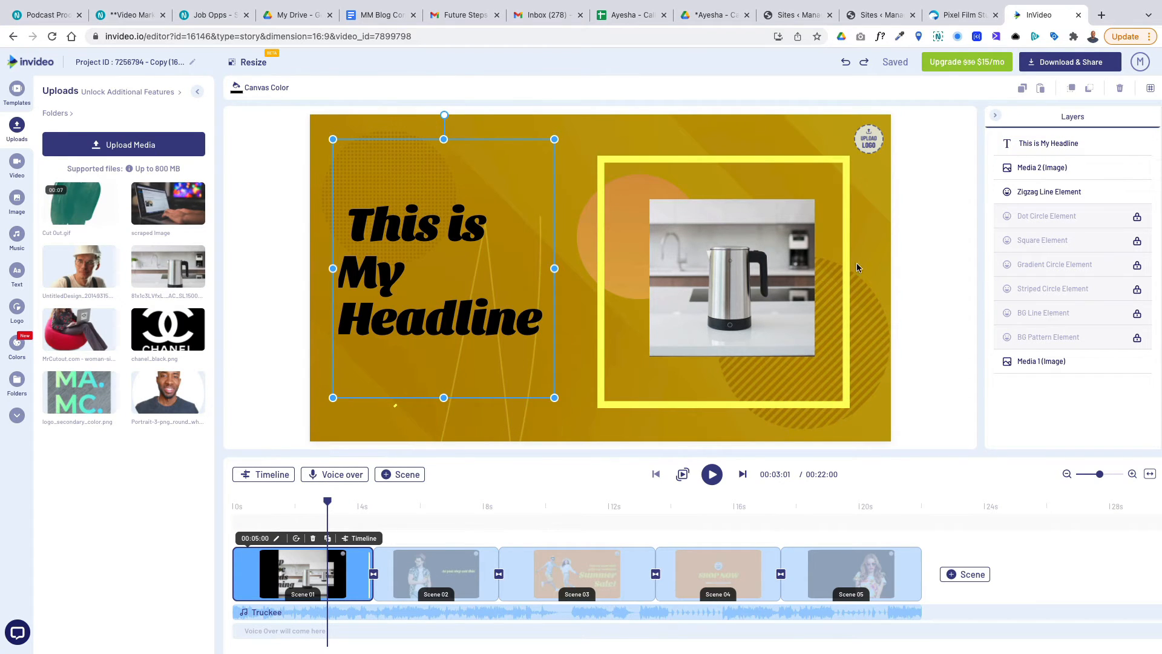
drag(328, 501, 261, 501)
mouse_move(364, 408)
mouse_down()
mouse_move(417, 400)
mouse_move(376, 425)
mouse_move(357, 416)
mouse_move(369, 412)
mouse_up()
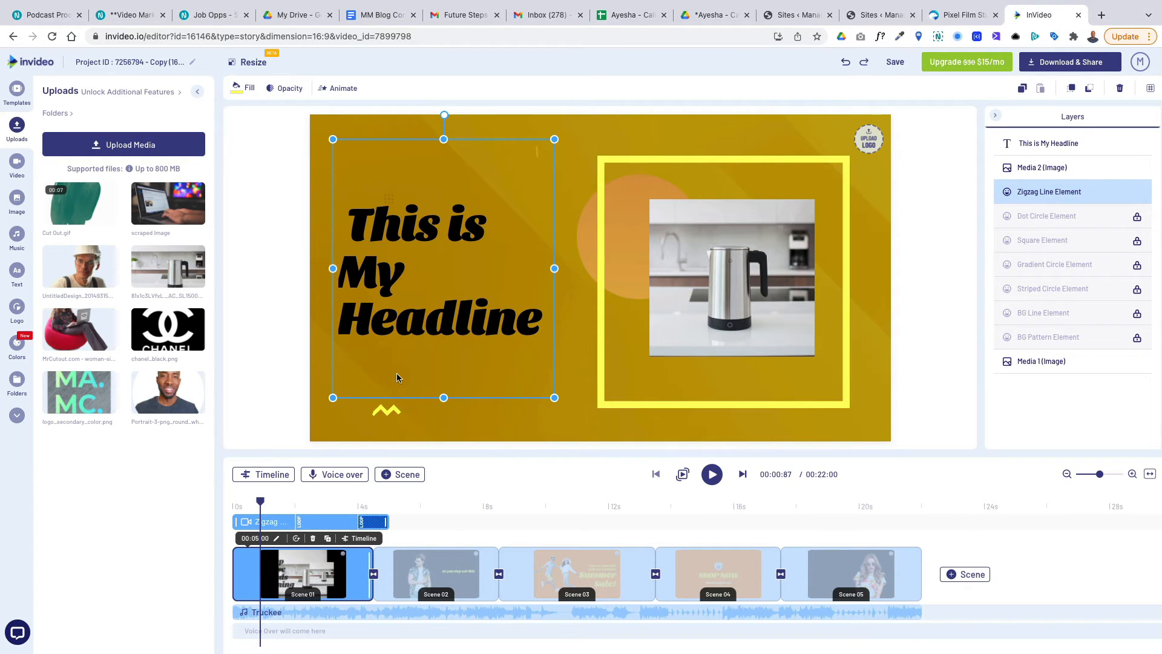
Check Scene 01 at its start and play from about 4.29 s to preview the change into Scene 02.
drag(260, 502, 235, 502)
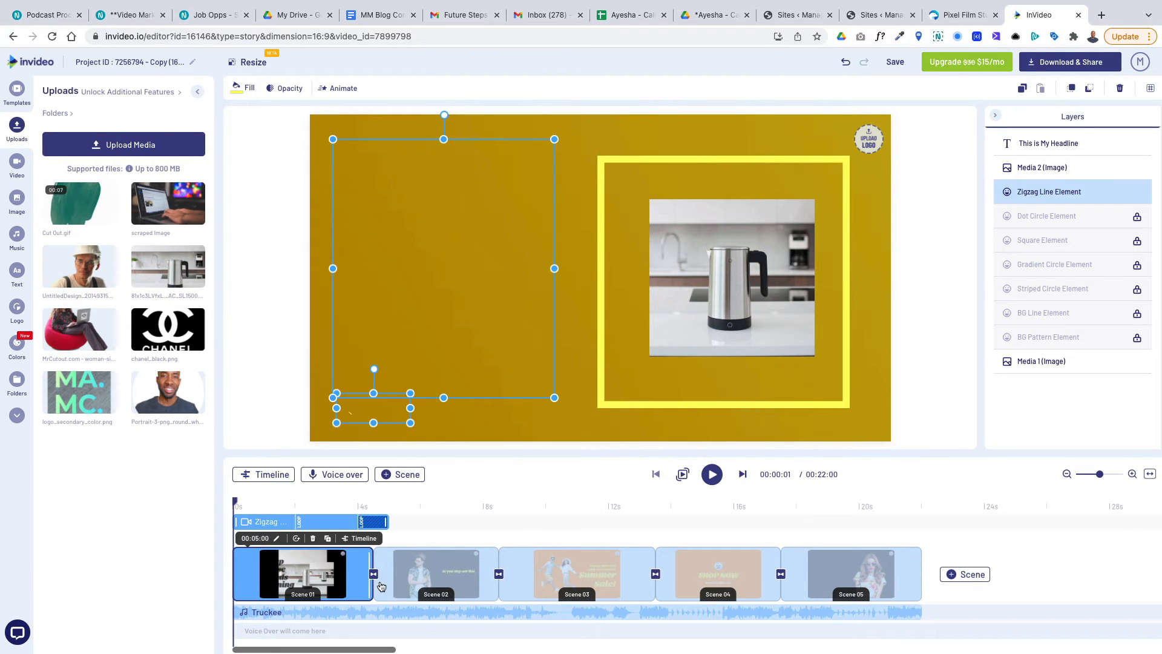
click(383, 522)
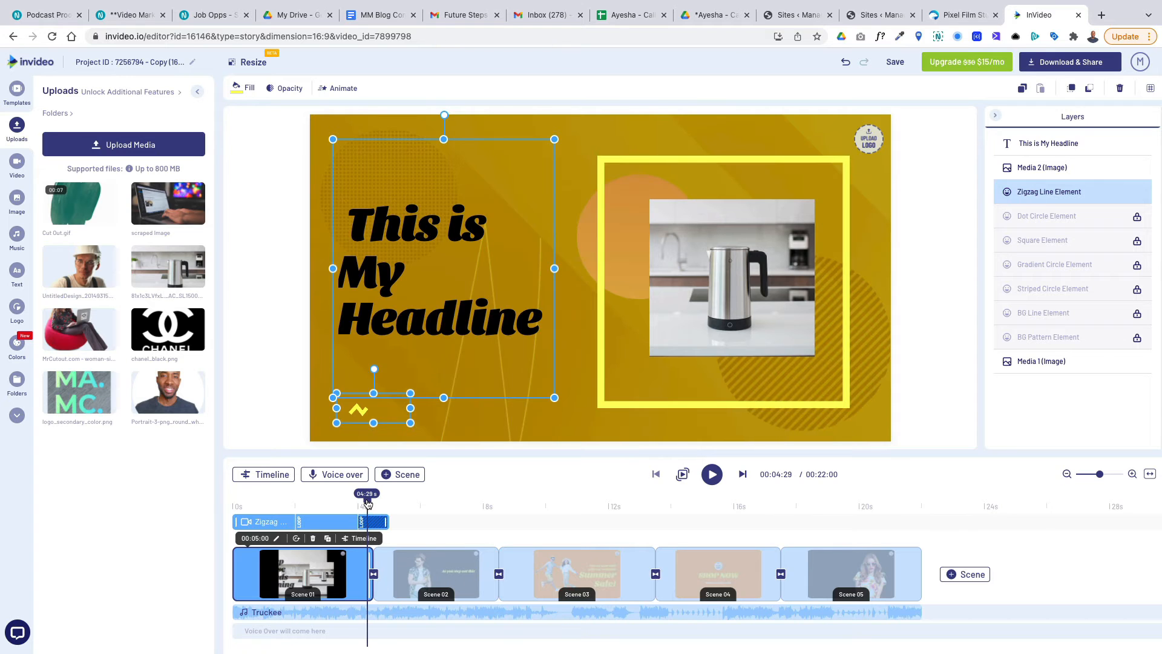
key(space)
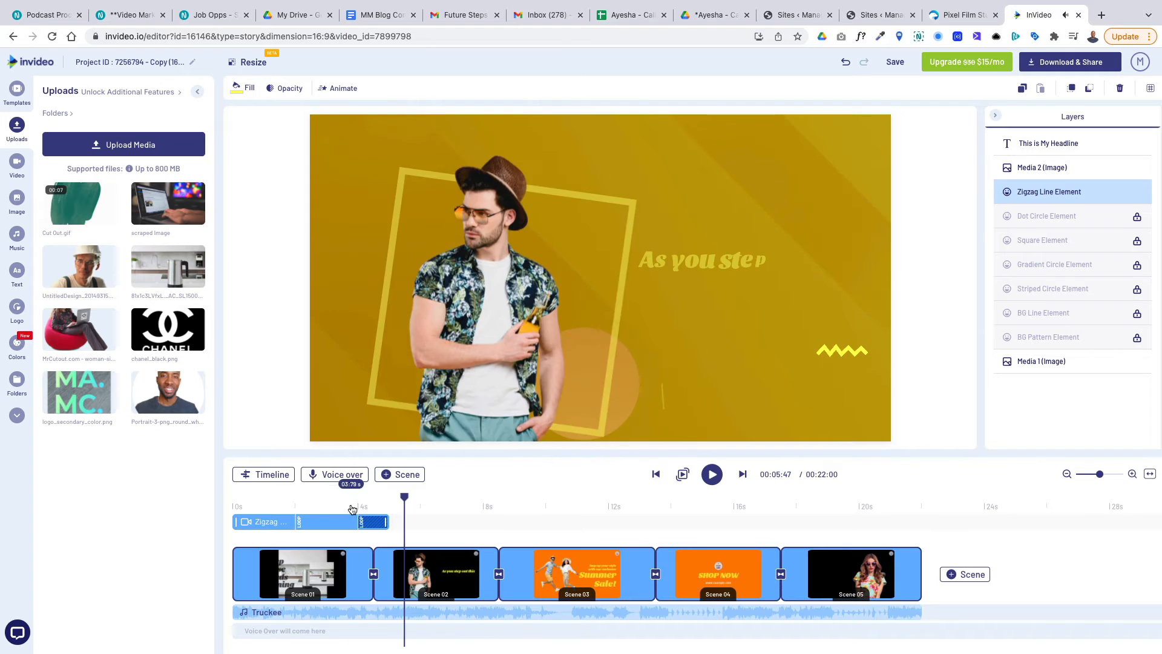
Check the change from Scene 01 into Scene 02 around 4.19 s and preview the available transitions, including Slide Left and Showtime Top.
click(354, 568)
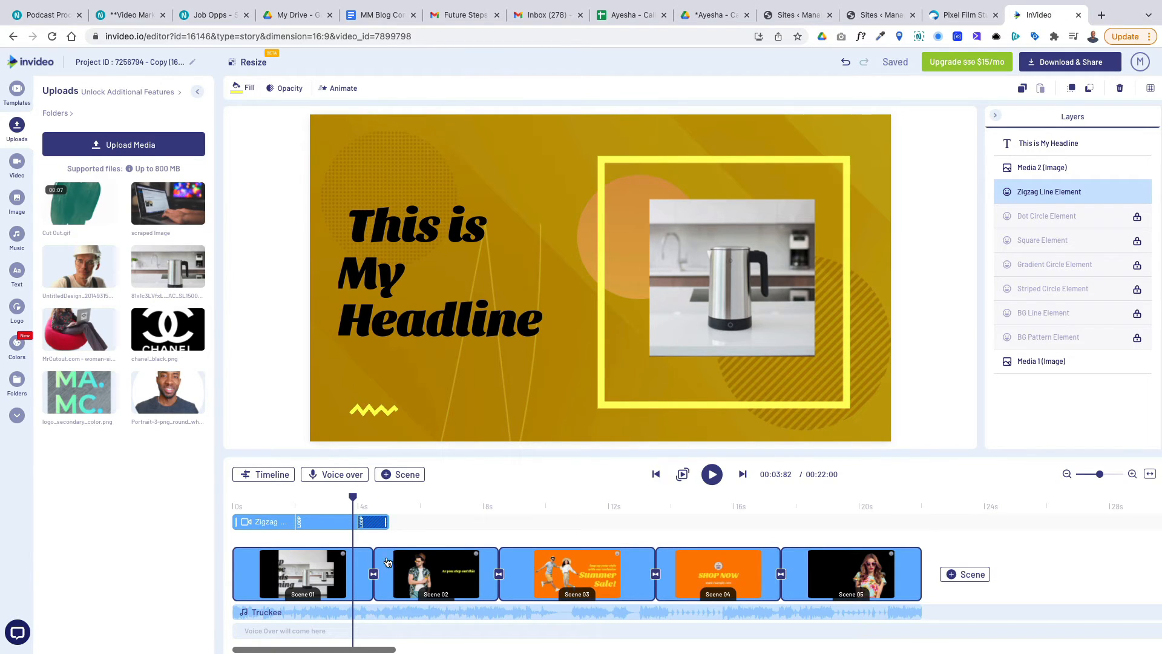
mouse_move(353, 495)
mouse_down()
mouse_move(376, 506)
mouse_move(364, 502)
mouse_up()
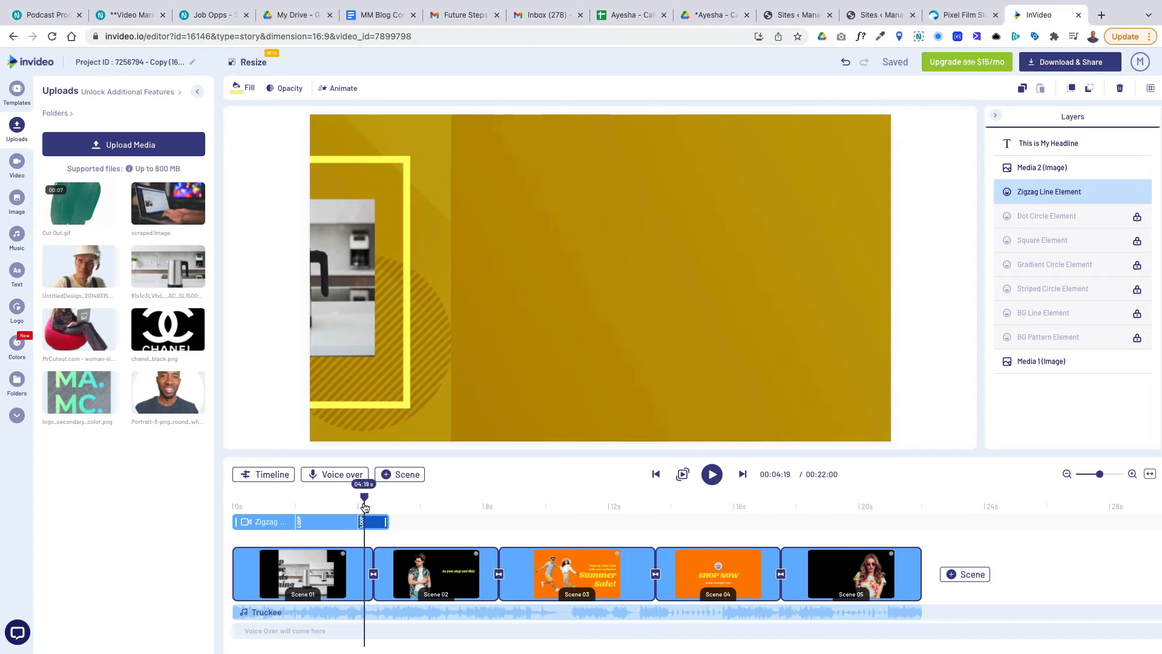
click(375, 574)
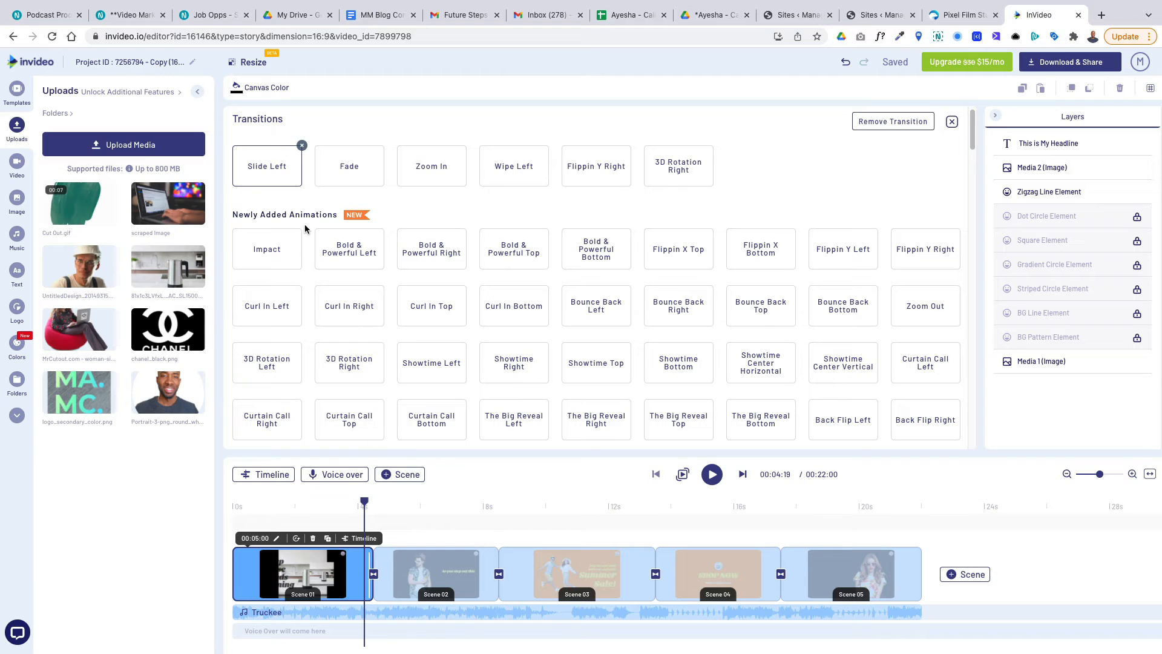
mouse_move(279, 185)
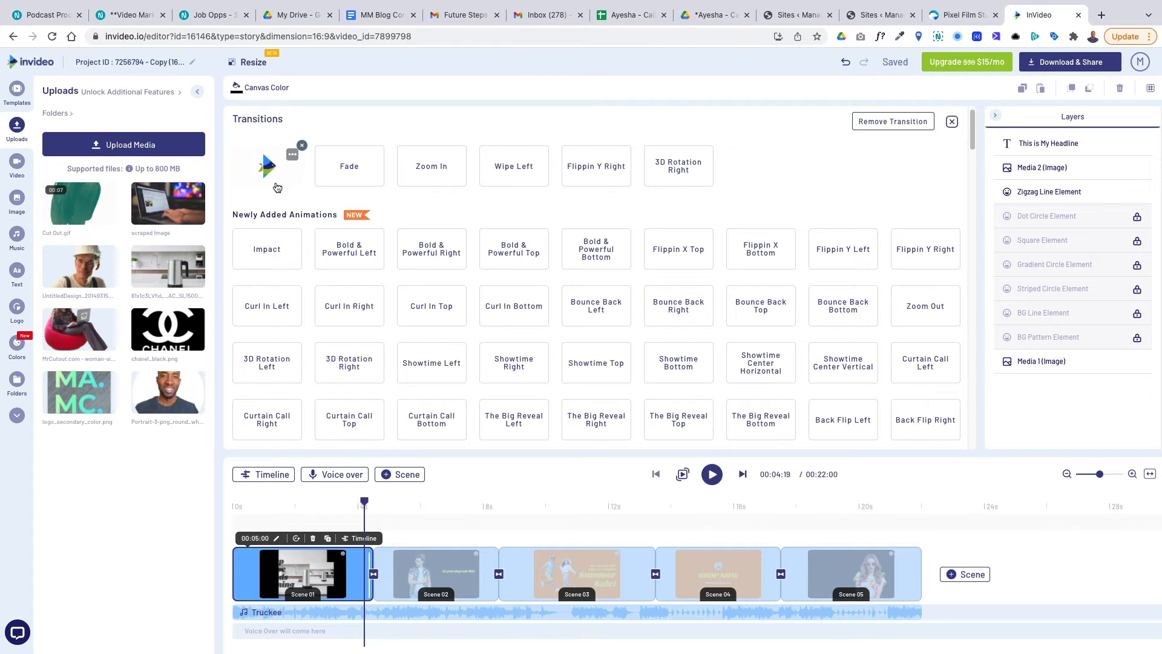
mouse_move(412, 260)
mouse_move(578, 318)
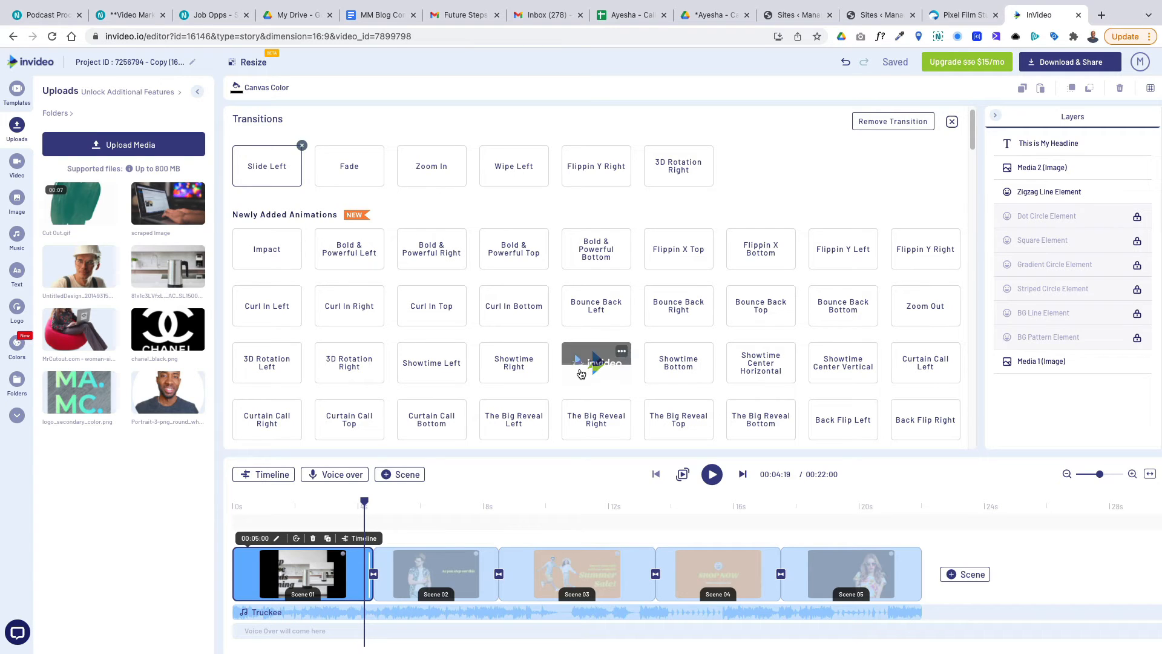
Go to Scene 02 and listen to the Chill Hop track in the Chill Out music genre.
click(373, 507)
click(422, 507)
click(444, 566)
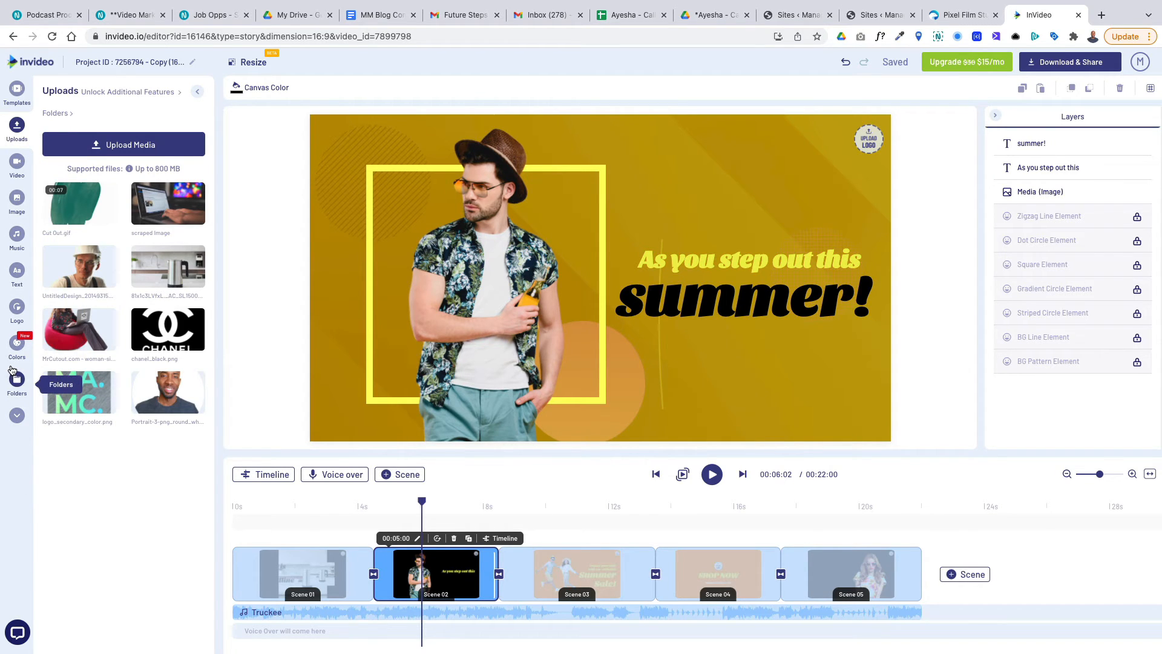
click(17, 235)
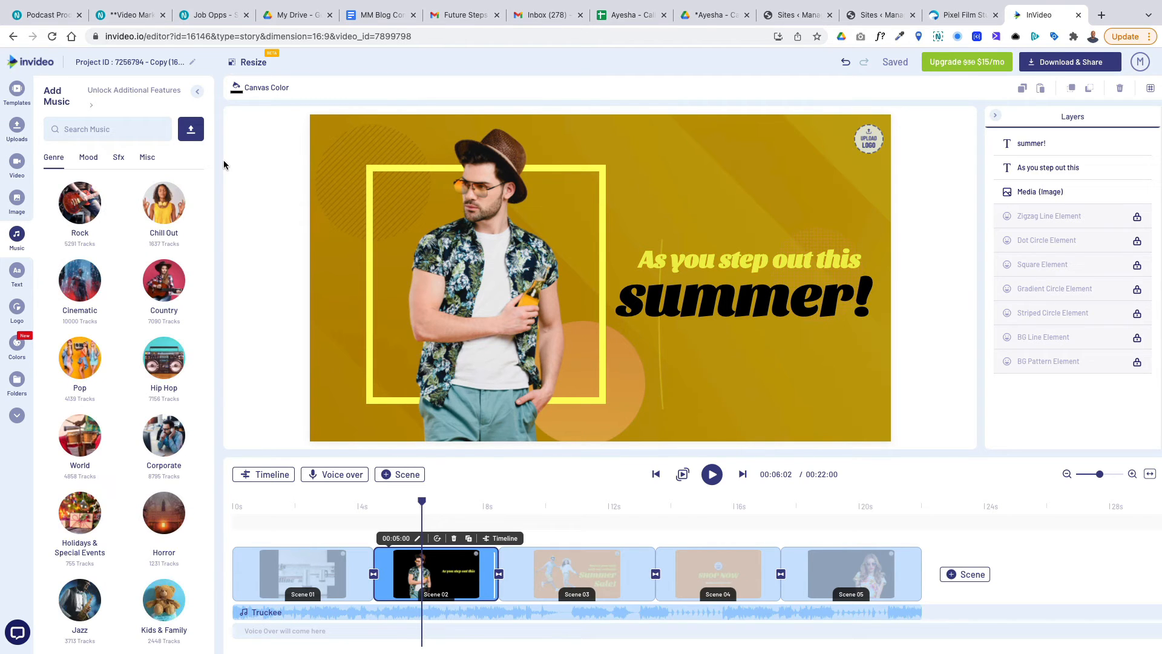
click(163, 205)
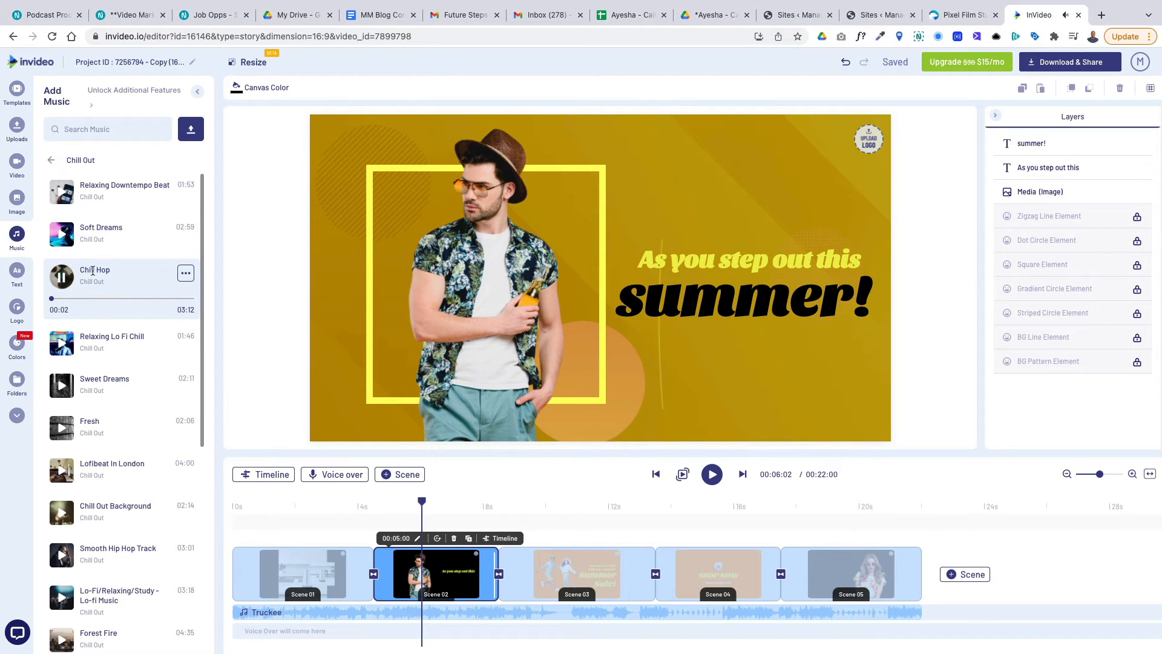
click(61, 278)
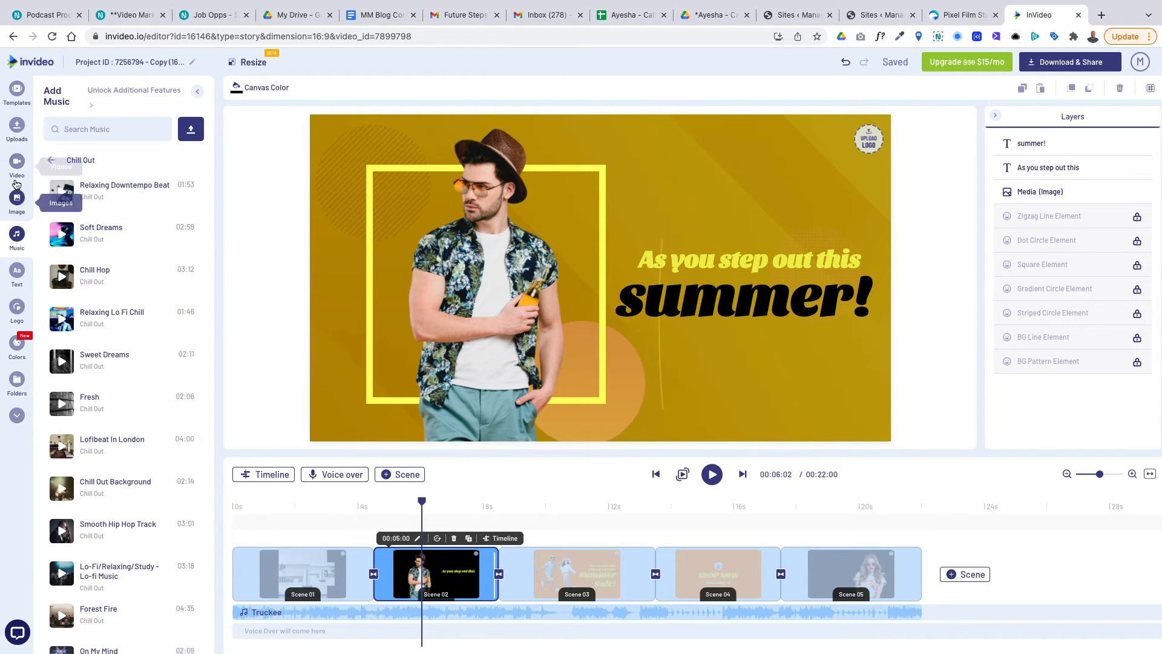
Exclude iStock results from the stock images and compare Scene 01 with Scene 02.
click(16, 200)
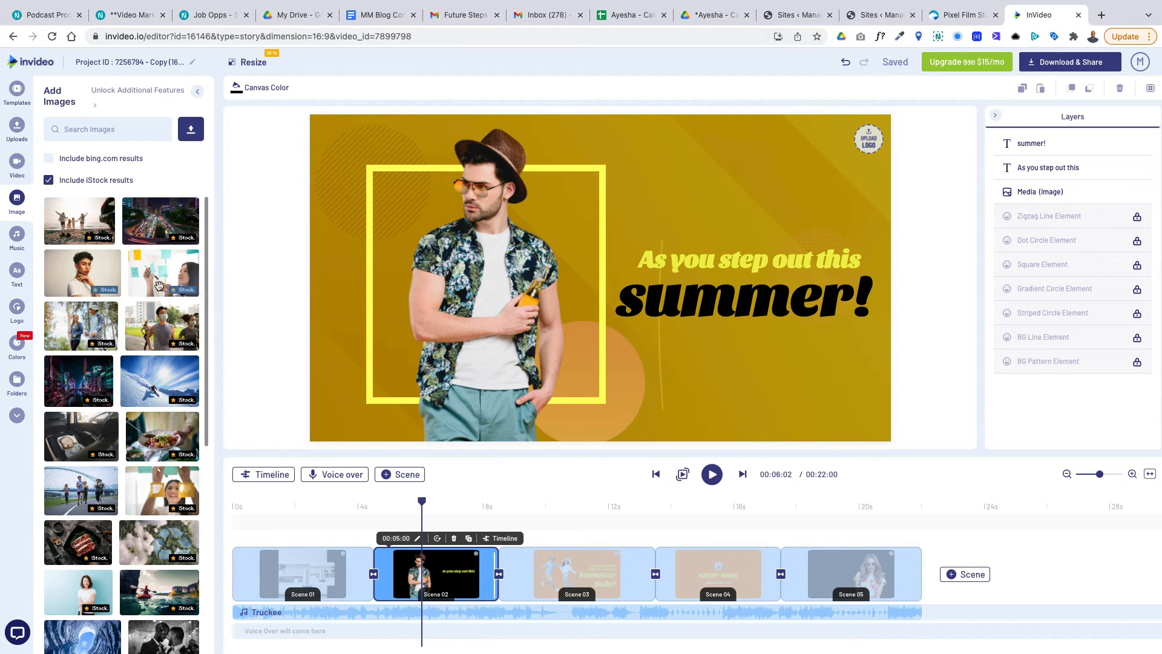
click(62, 179)
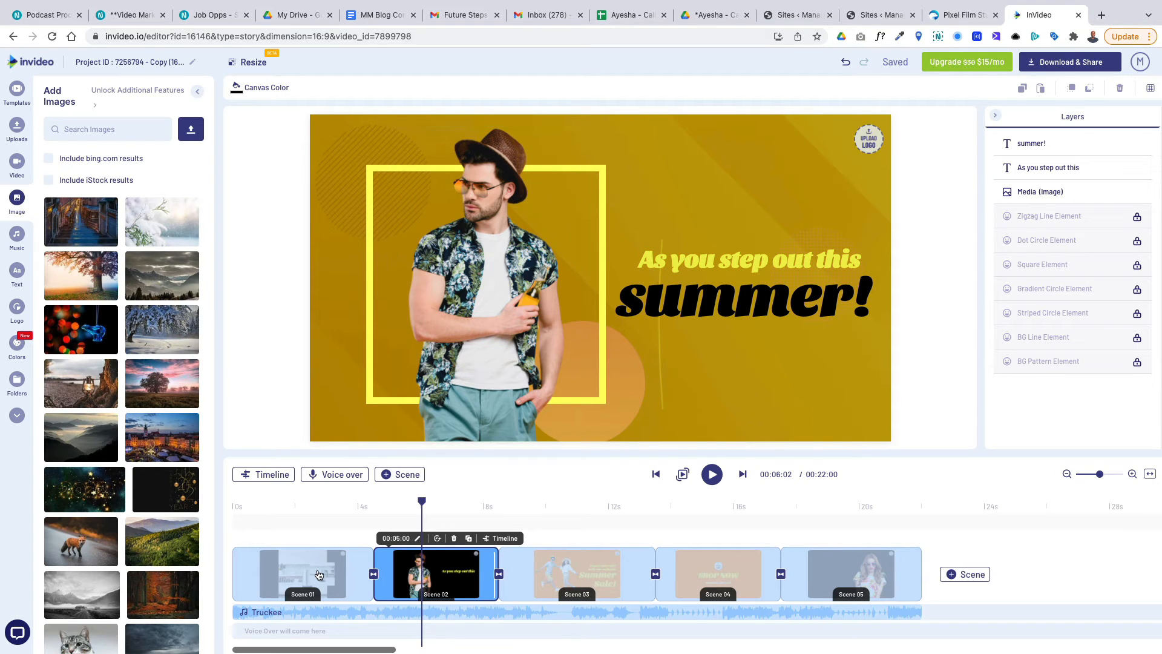
click(319, 577)
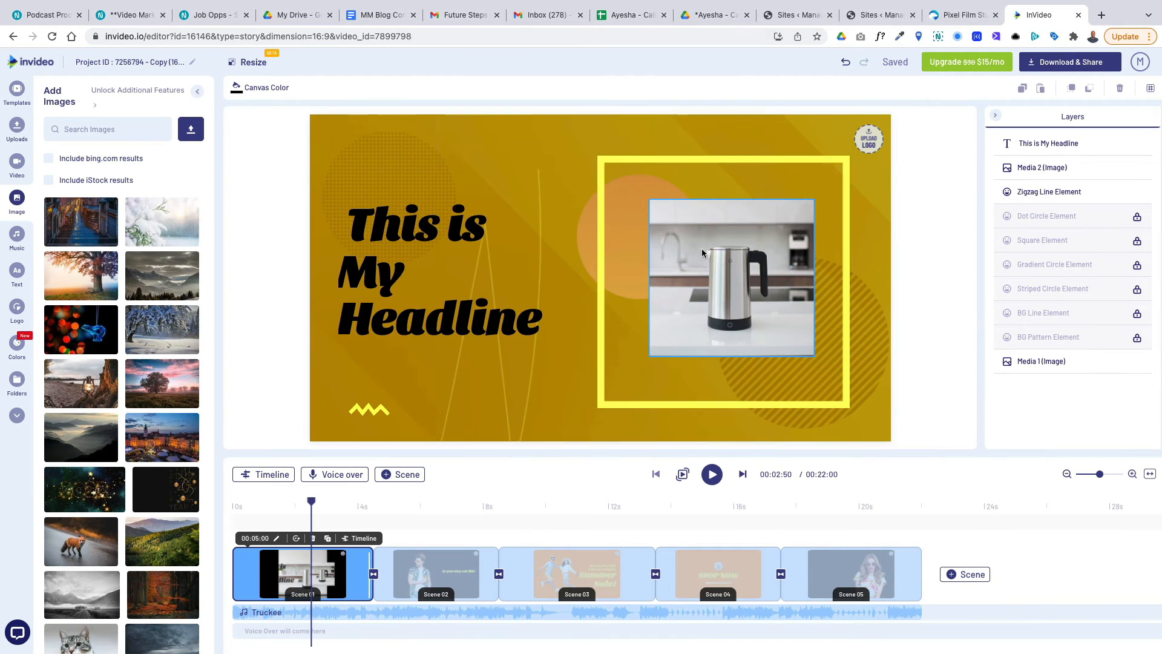
click(473, 572)
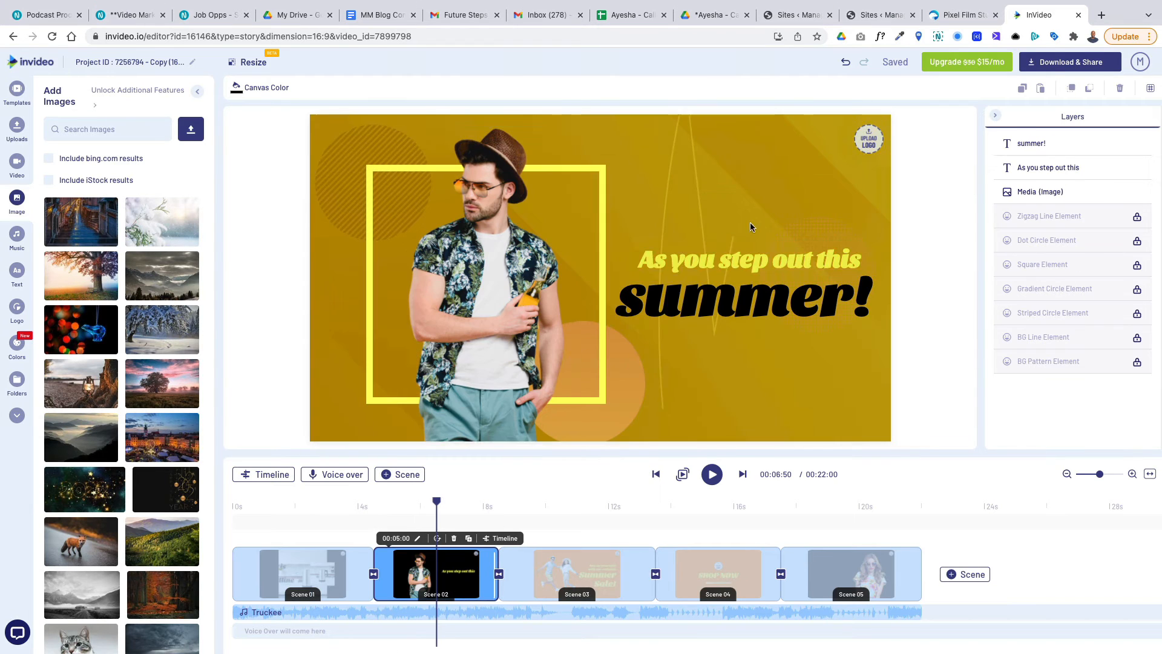
click(313, 573)
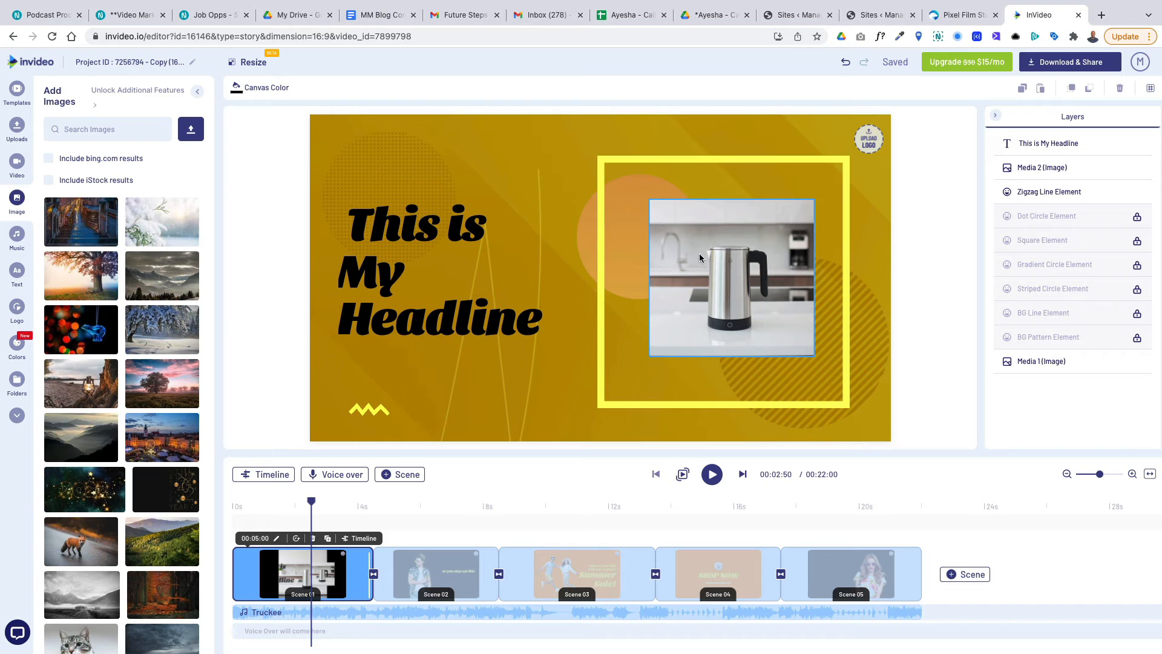
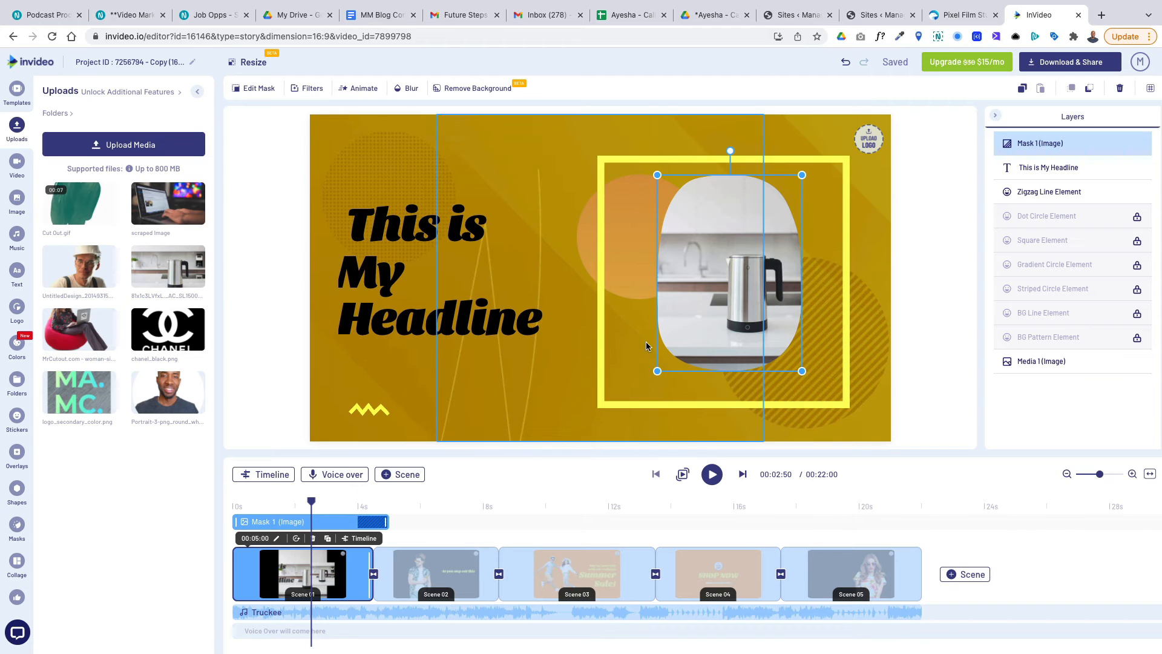
Reposition the kettle photo inside Scene 01's rounded mask so the kettle sits centred, and save the mask edit.
click(255, 90)
drag(703, 324, 674, 331)
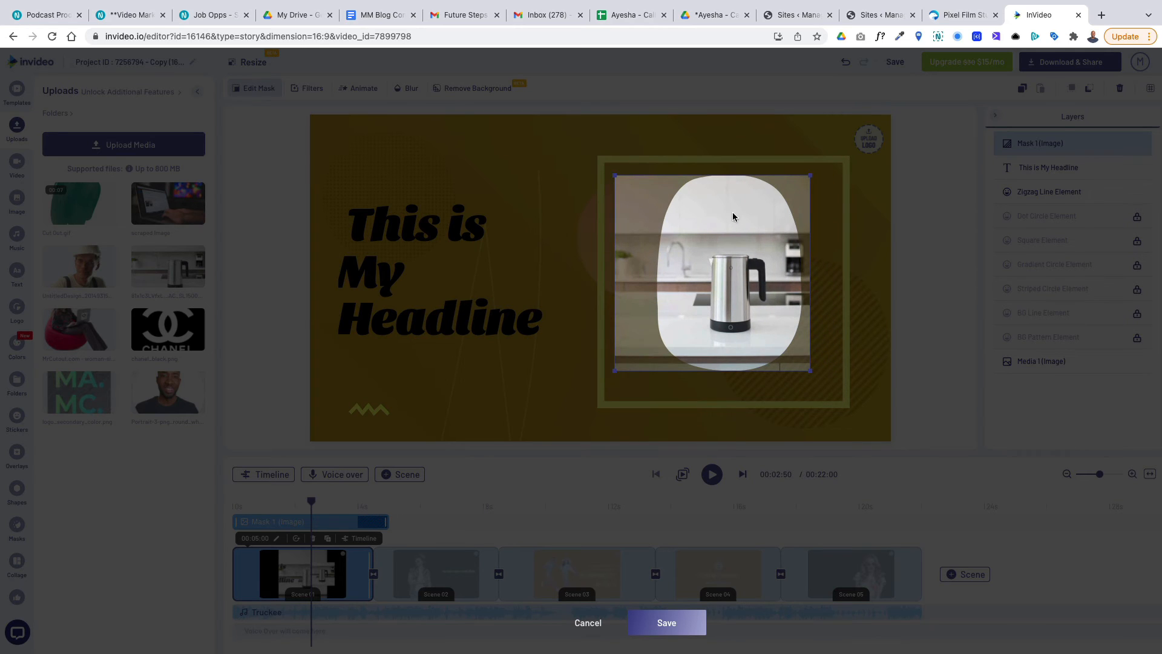
click(654, 630)
mouse_move(710, 269)
mouse_down()
mouse_move(706, 283)
mouse_move(719, 279)
mouse_up()
Review Scenes 03, 04 and 05 in turn and check the options for adding another scene at the end.
drag(316, 493, 634, 493)
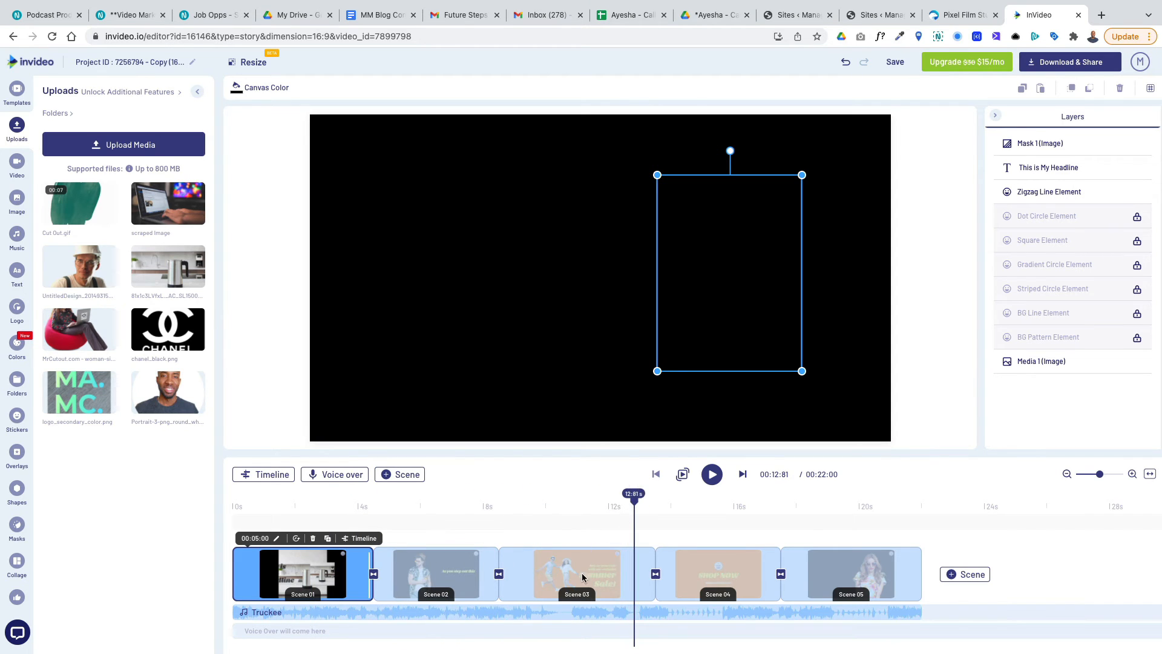
click(589, 570)
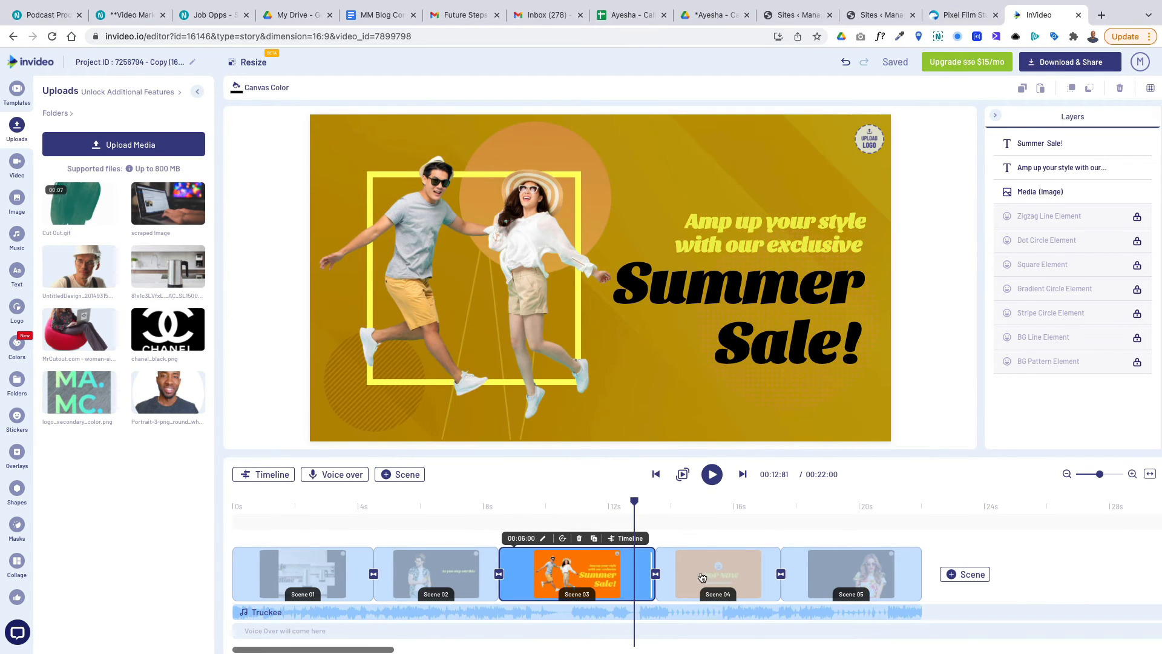
click(702, 576)
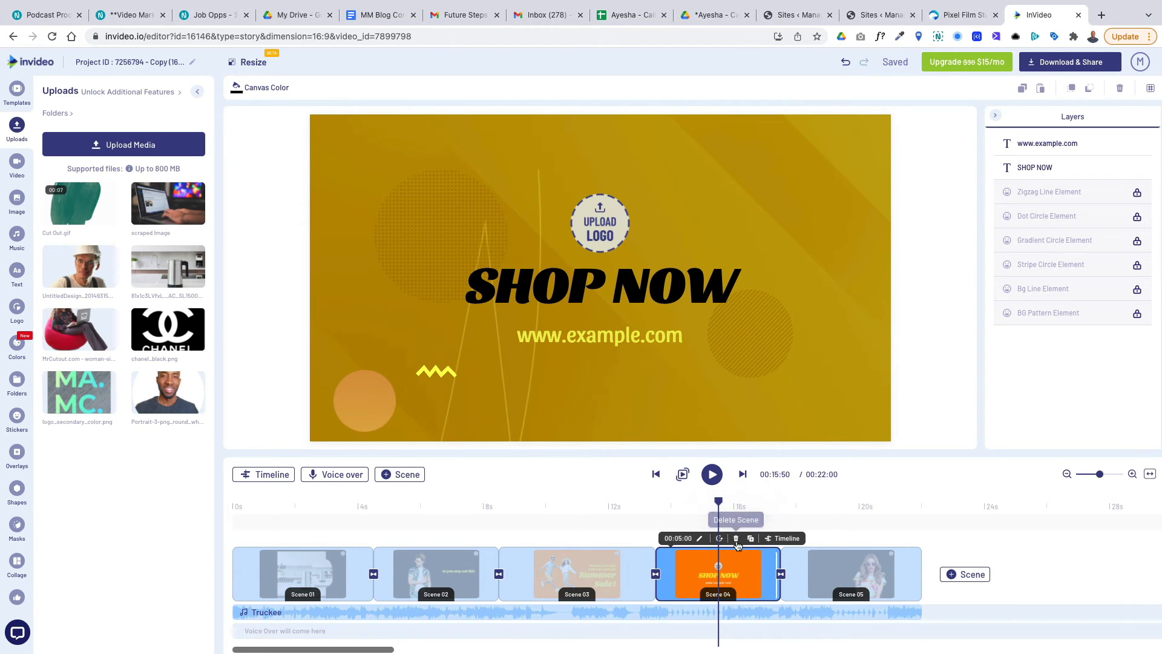
click(843, 572)
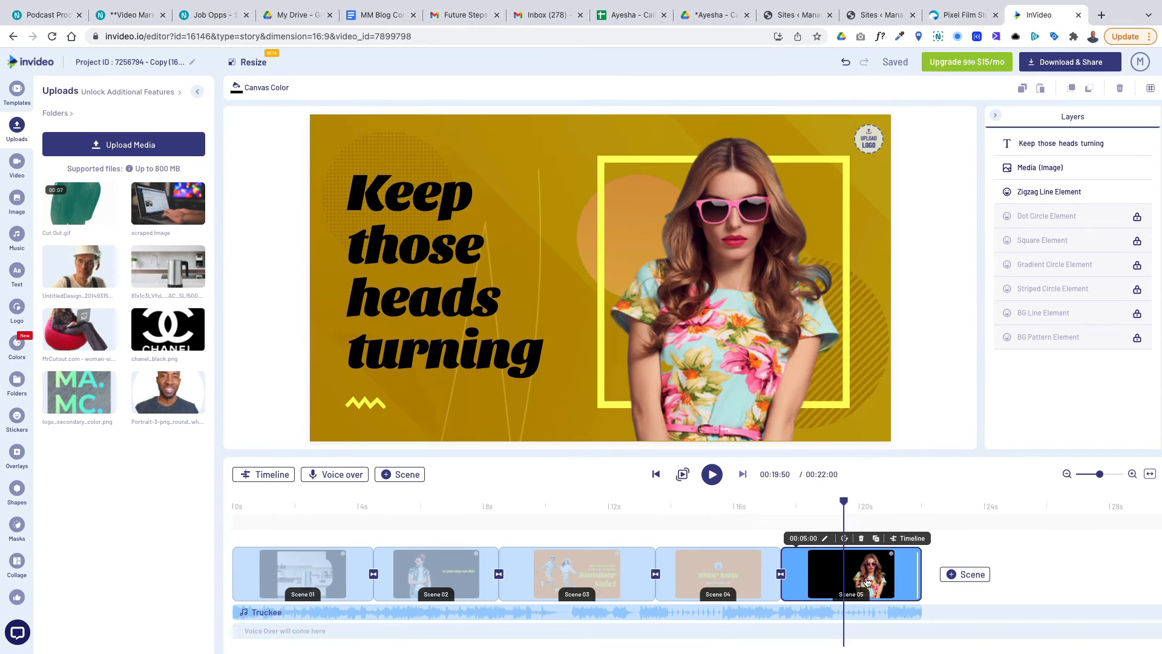
click(951, 578)
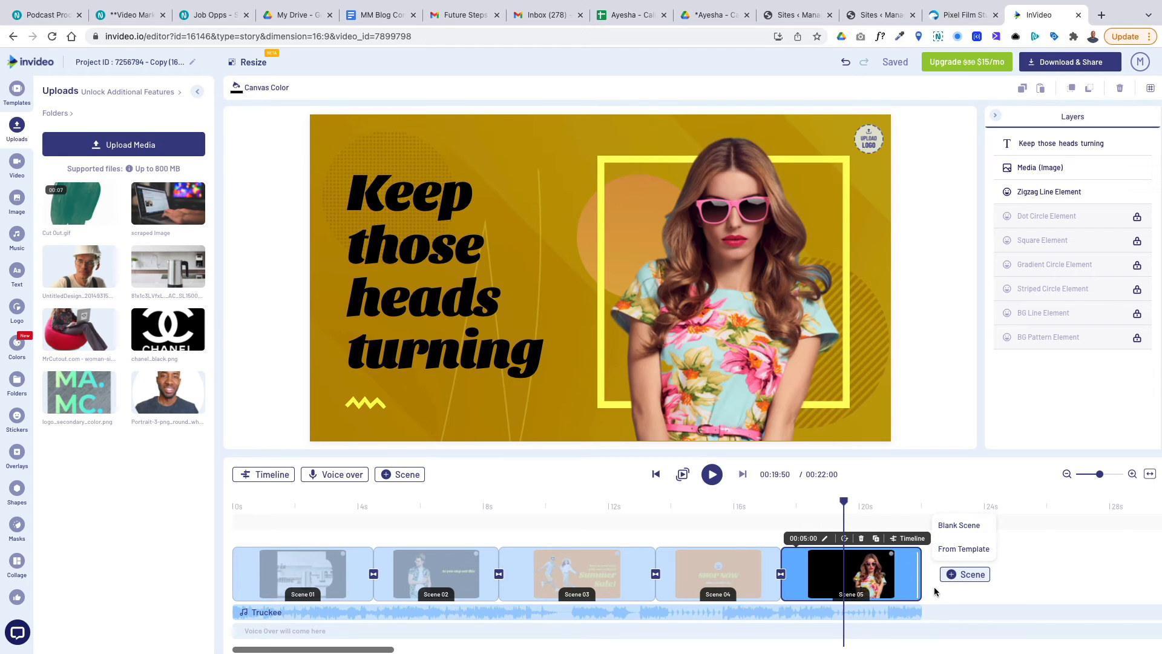
click(936, 595)
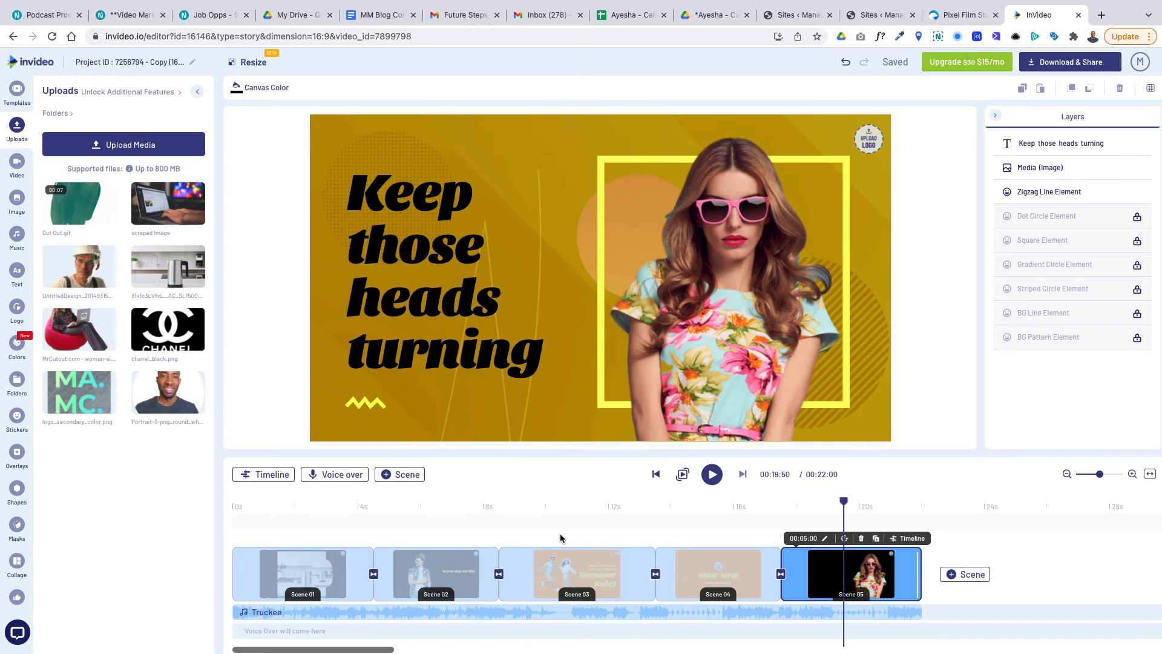
Return to the start of Scene 01 and apply the Confetti colour palette to the video.
click(238, 511)
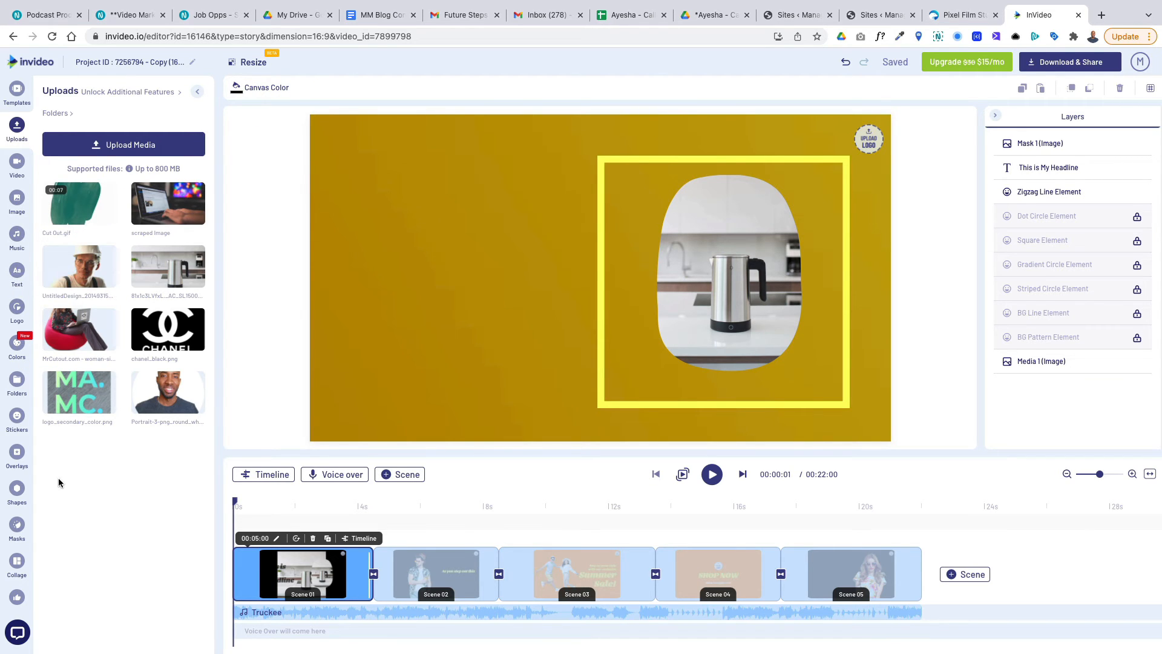
click(17, 342)
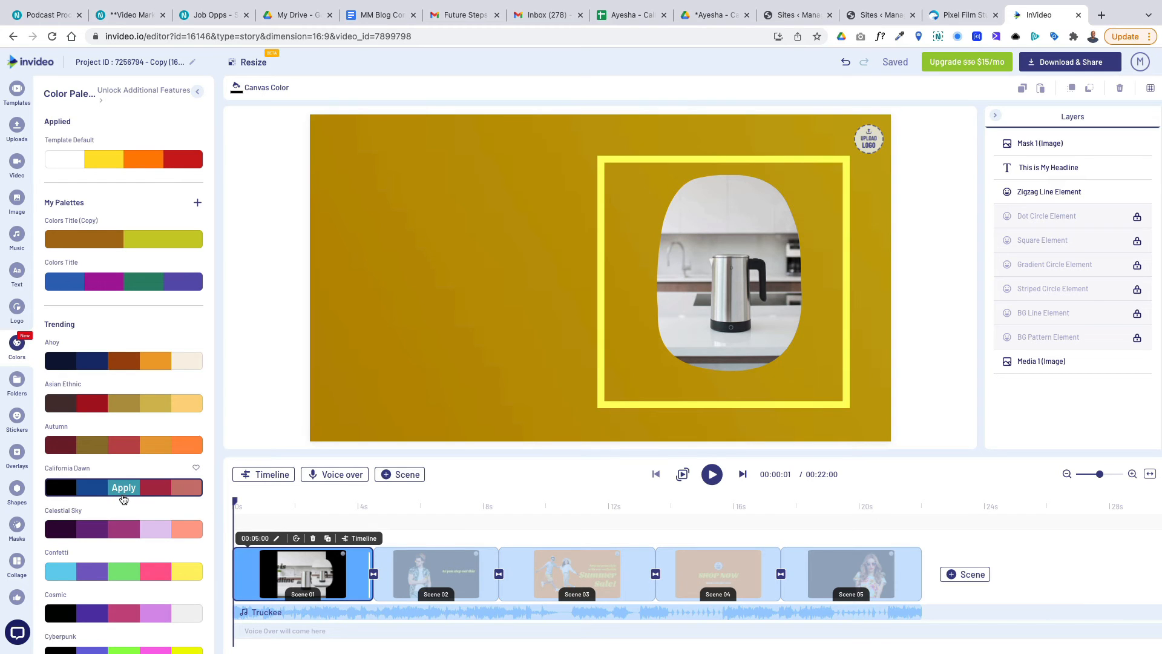
click(128, 572)
Check the voice-over options, then scrub and play through the scenes to review their new colours.
click(351, 482)
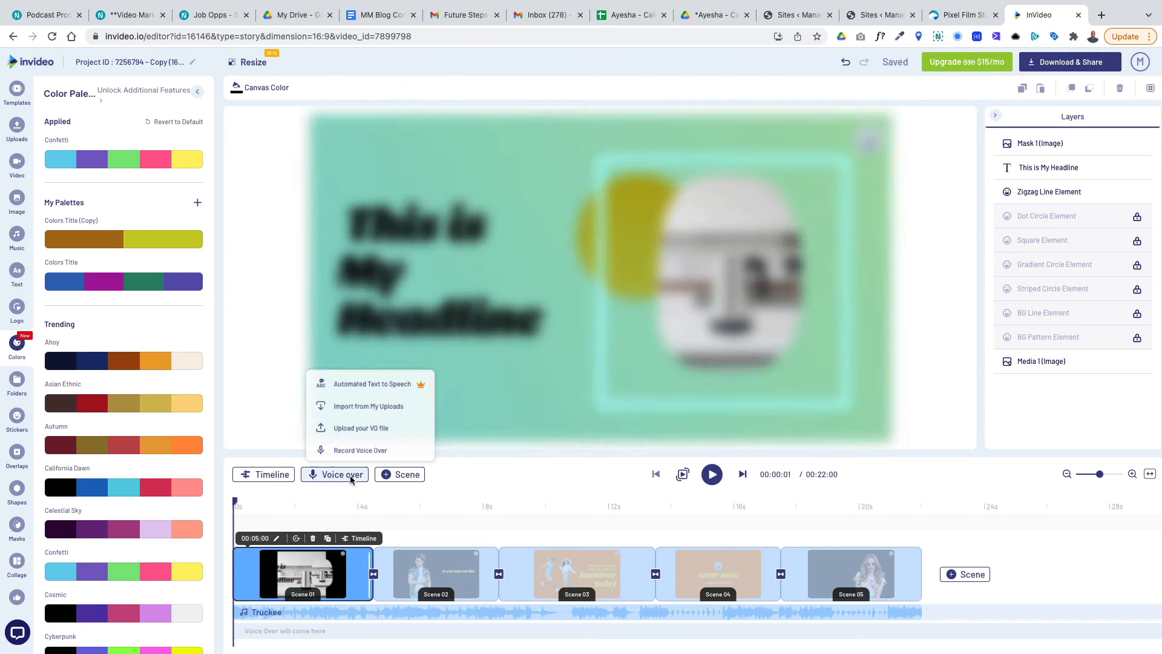
click(315, 508)
drag(317, 508, 449, 519)
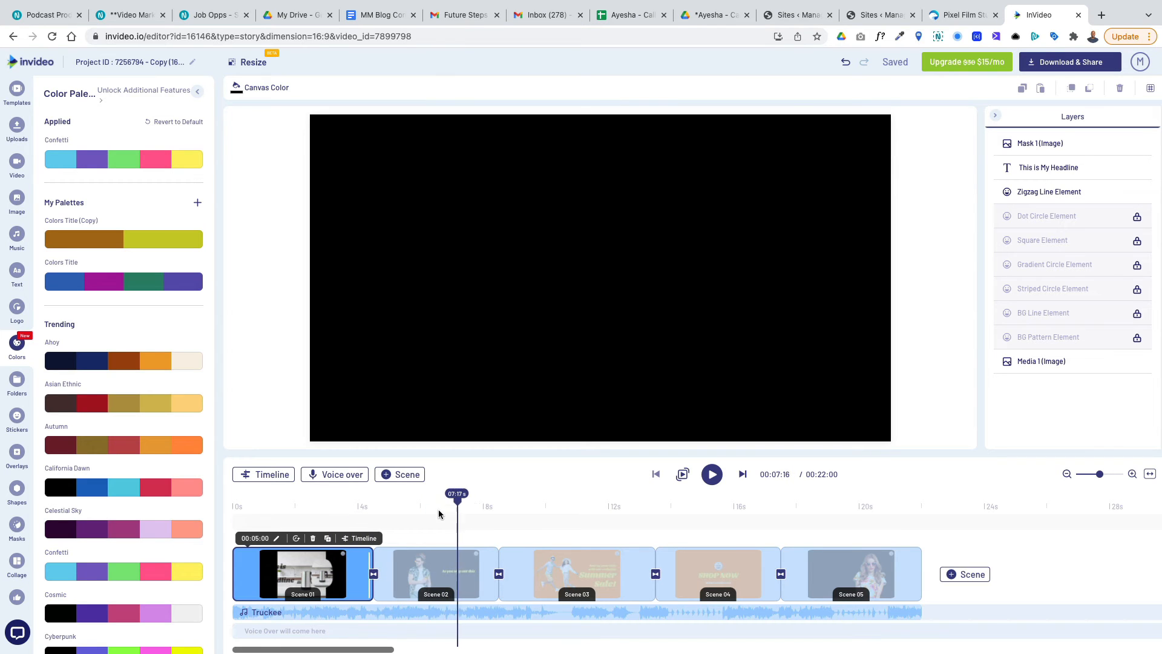
key(space)
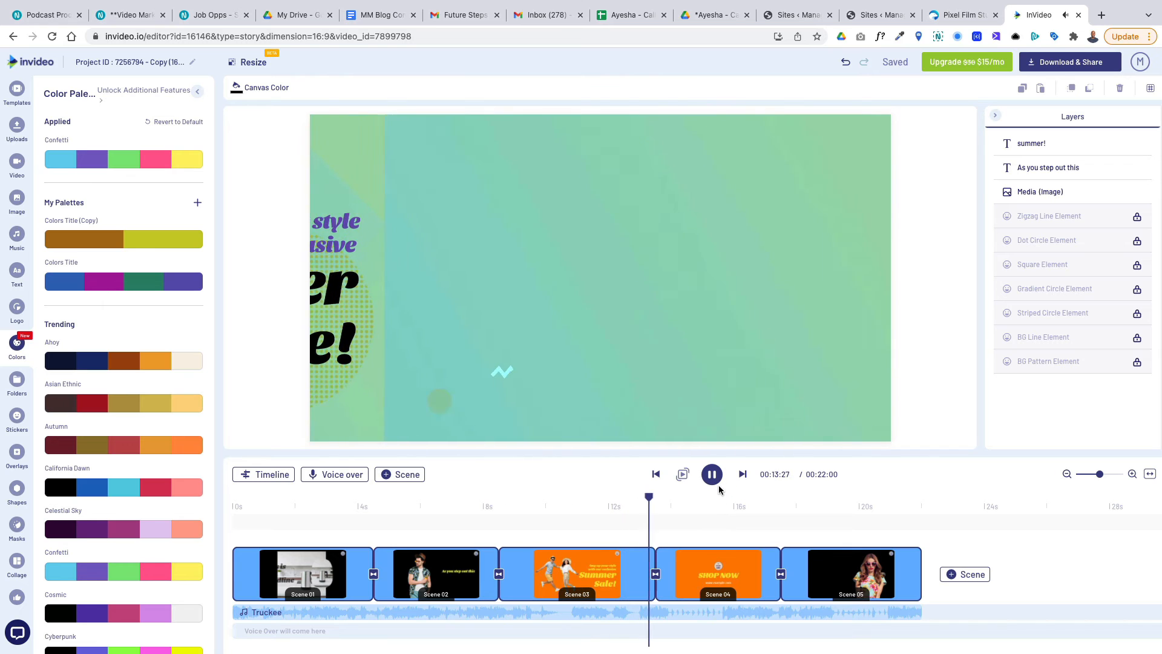
mouse_move(69, 233)
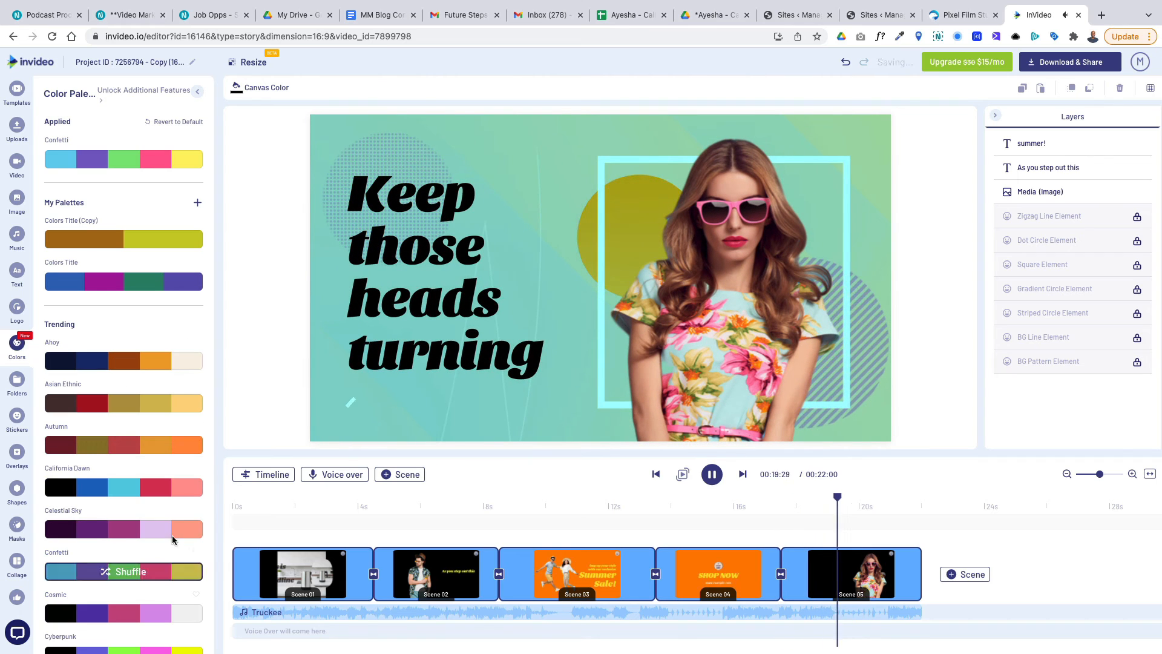
Place the MA.MC. logo on the logo placeholder in Scene 01's corner.
click(302, 572)
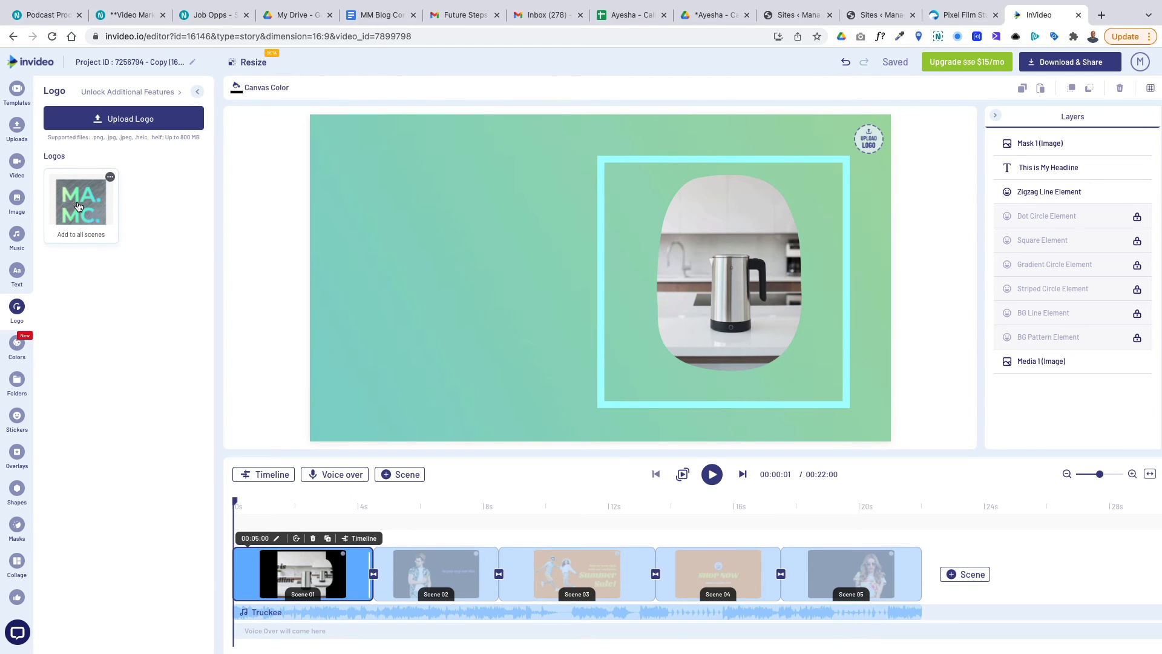
drag(77, 208, 870, 129)
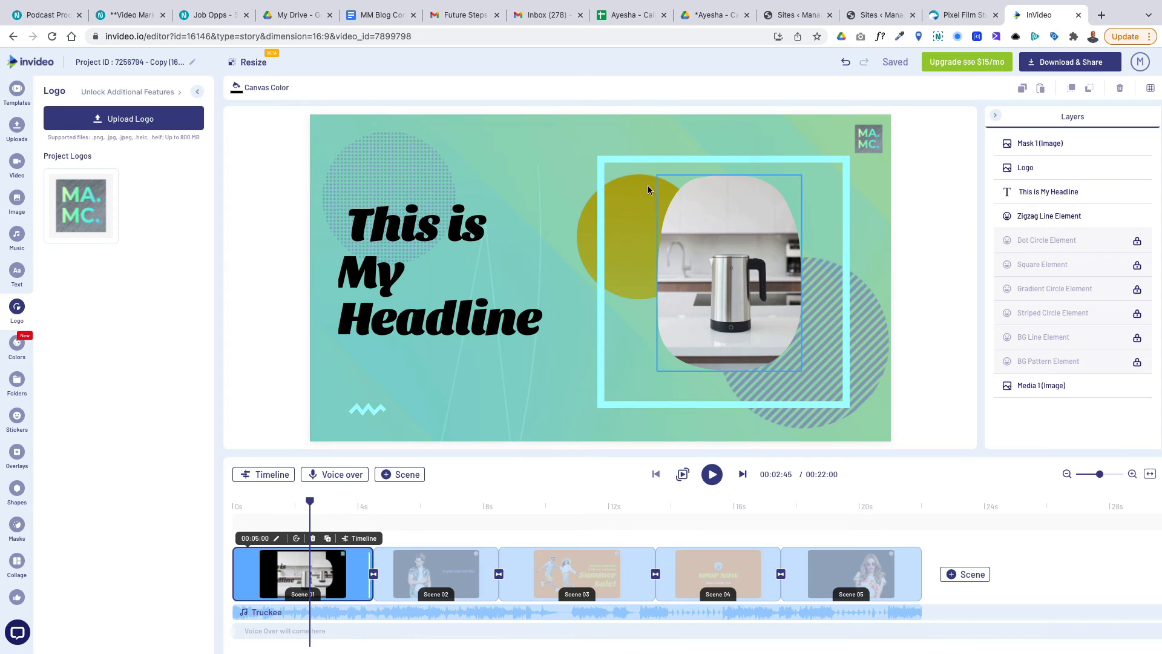
mouse_move(100, 217)
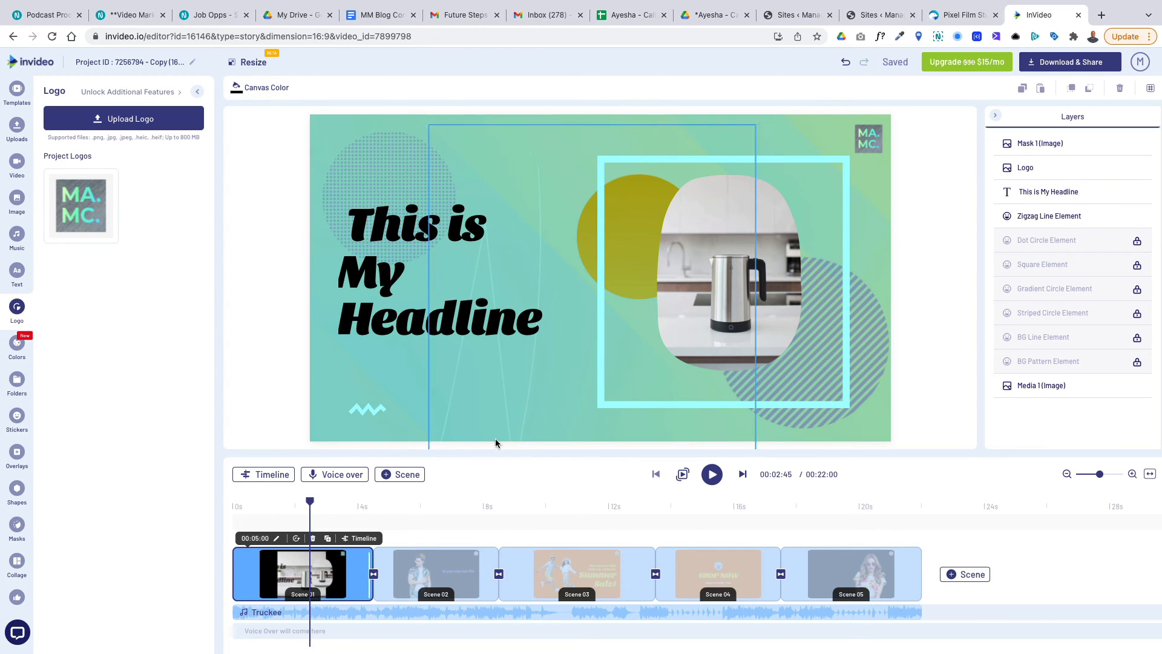
click(399, 474)
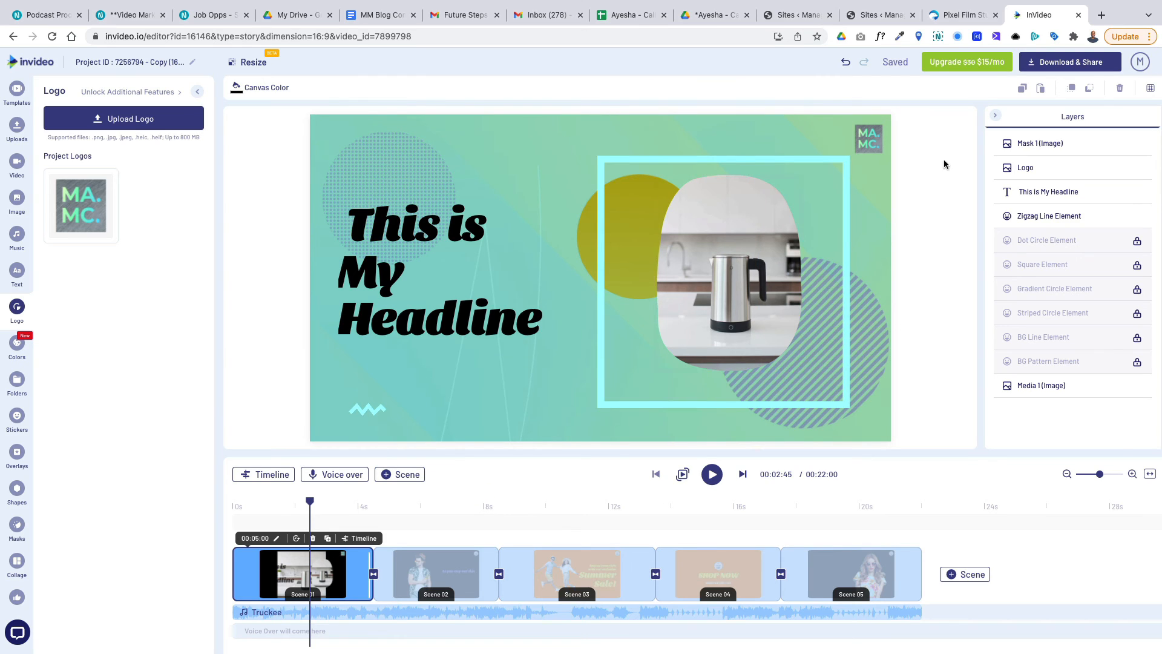
Open the export settings and examine the 720p and 1080p resolution options.
click(1037, 63)
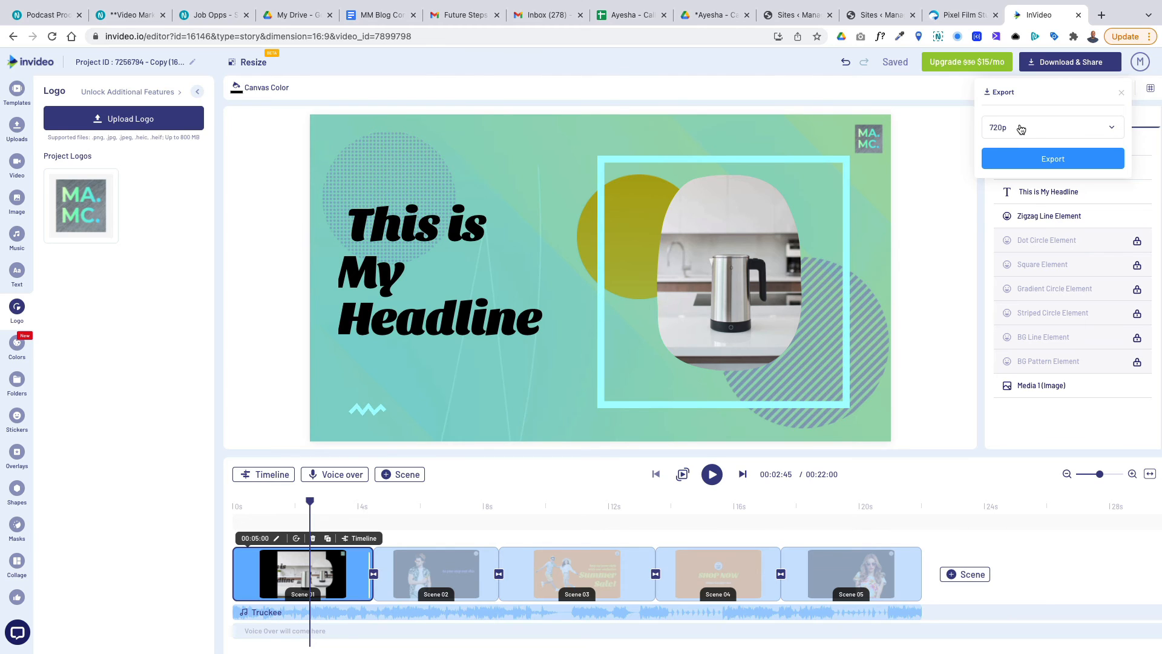
click(1019, 128)
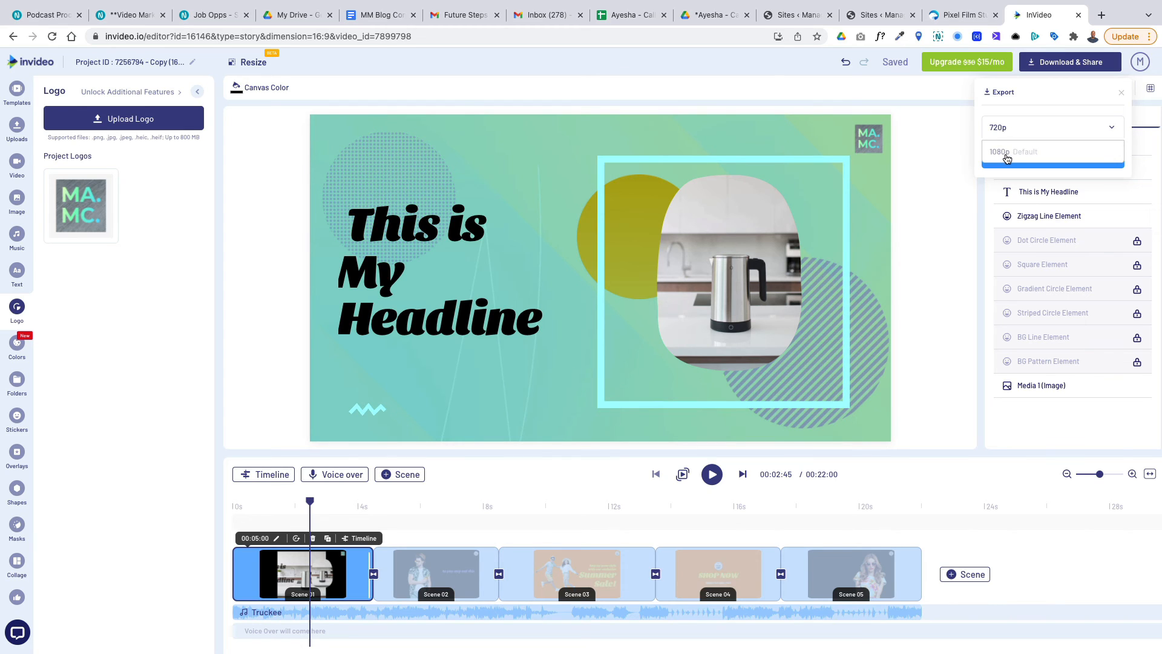
click(1006, 162)
click(1070, 62)
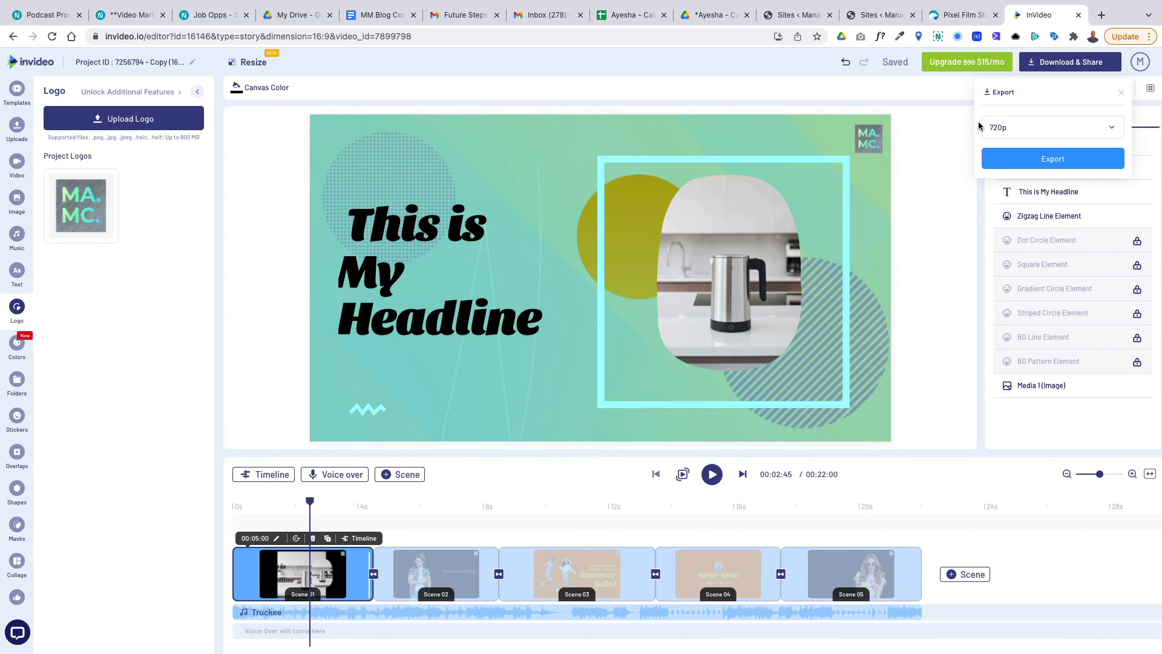
Export the video at 1080p and dismiss the recommendation survey on the projects page.
click(1012, 132)
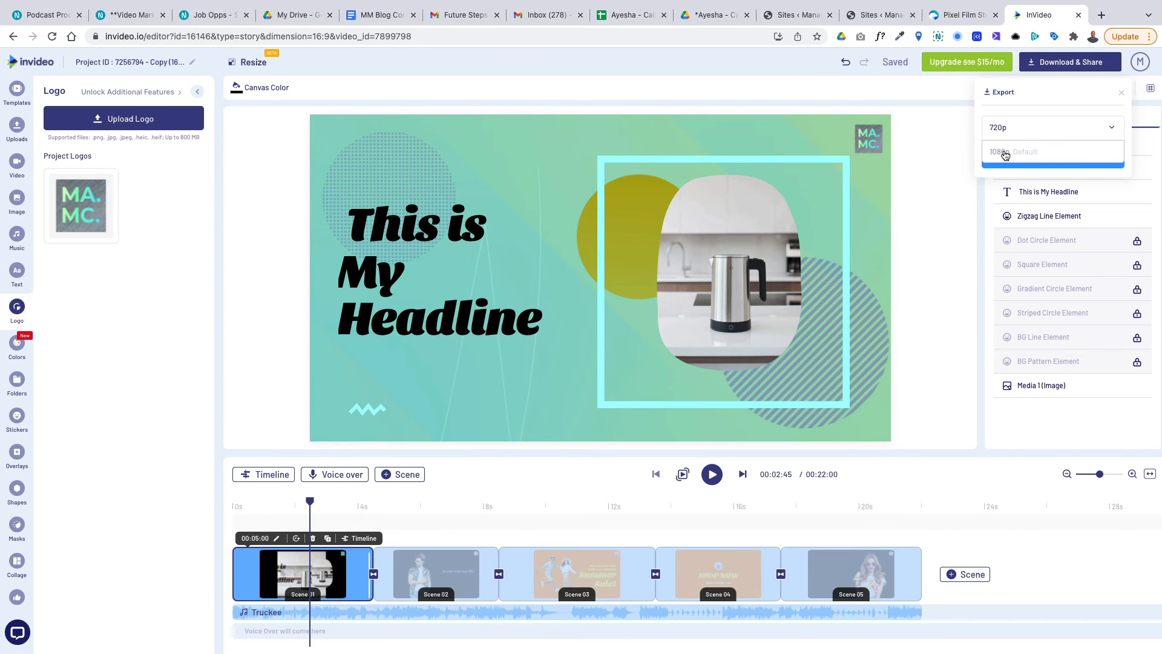
click(1002, 153)
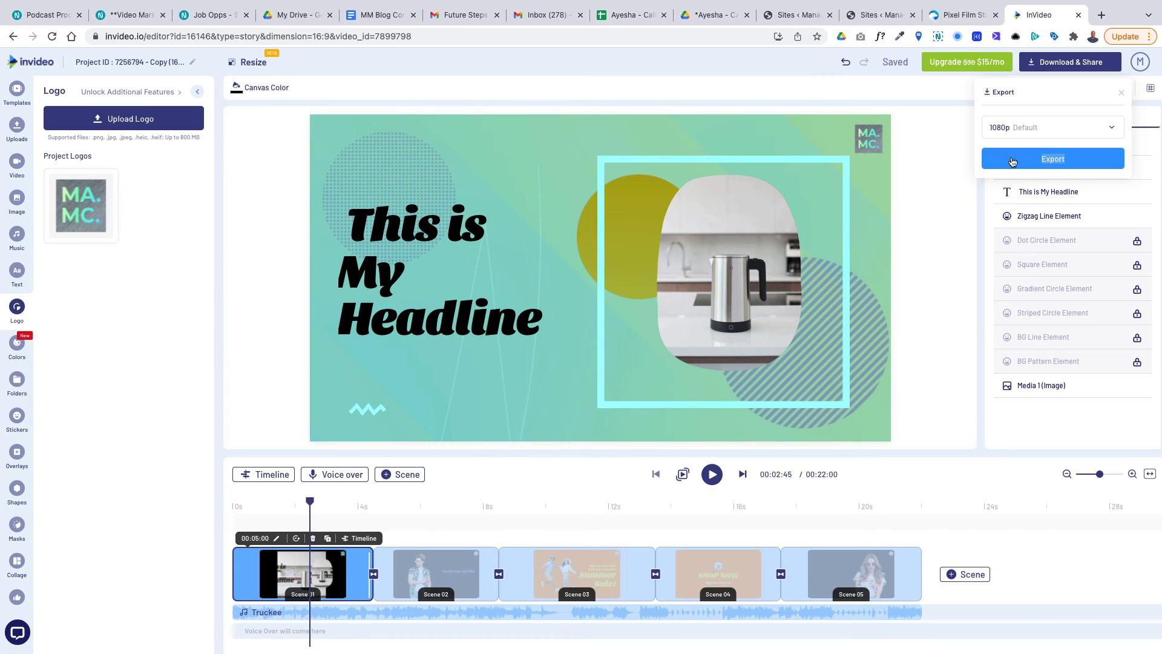
click(1037, 162)
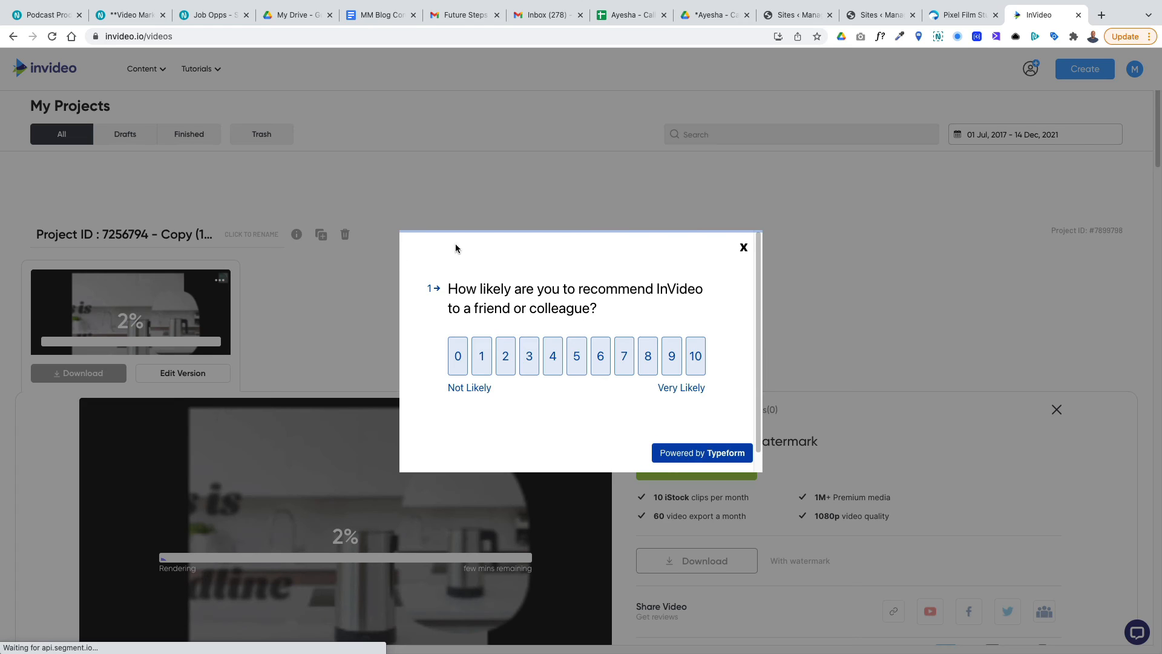
click(744, 248)
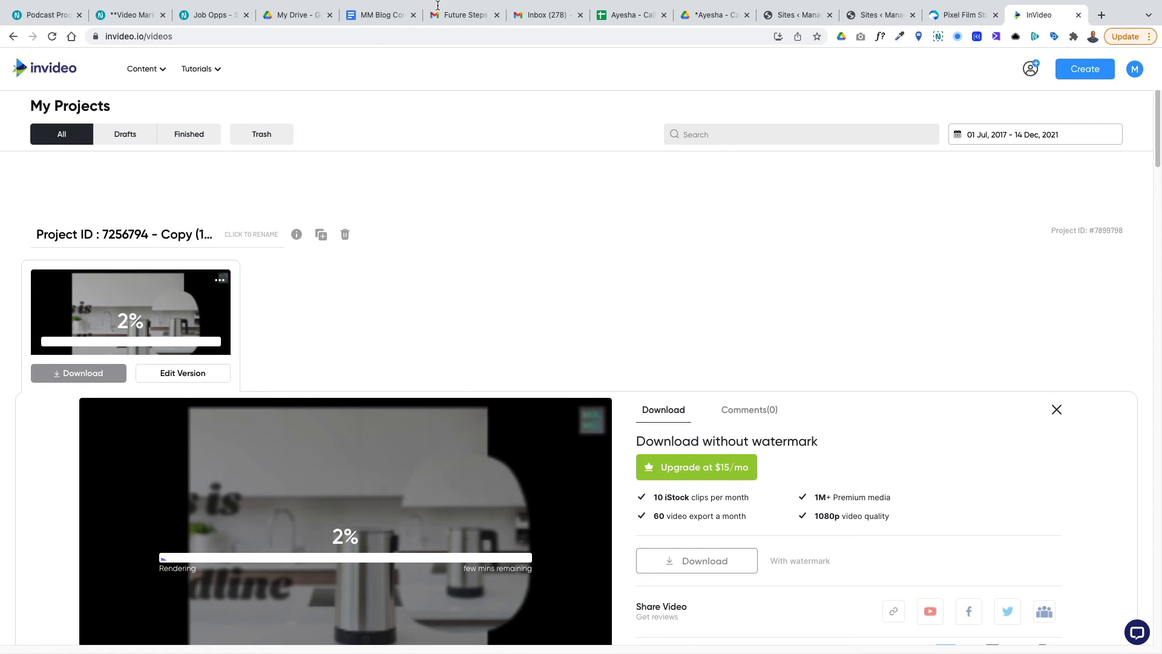
mouse_move(553, 4)
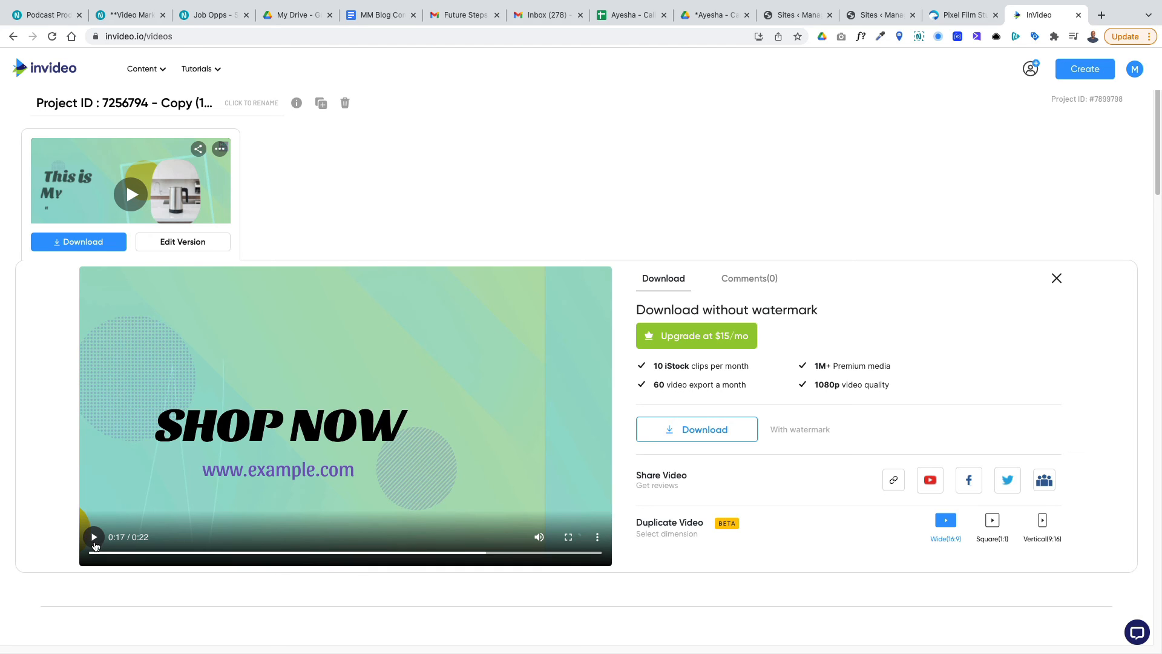
key(XF86AudioMute)
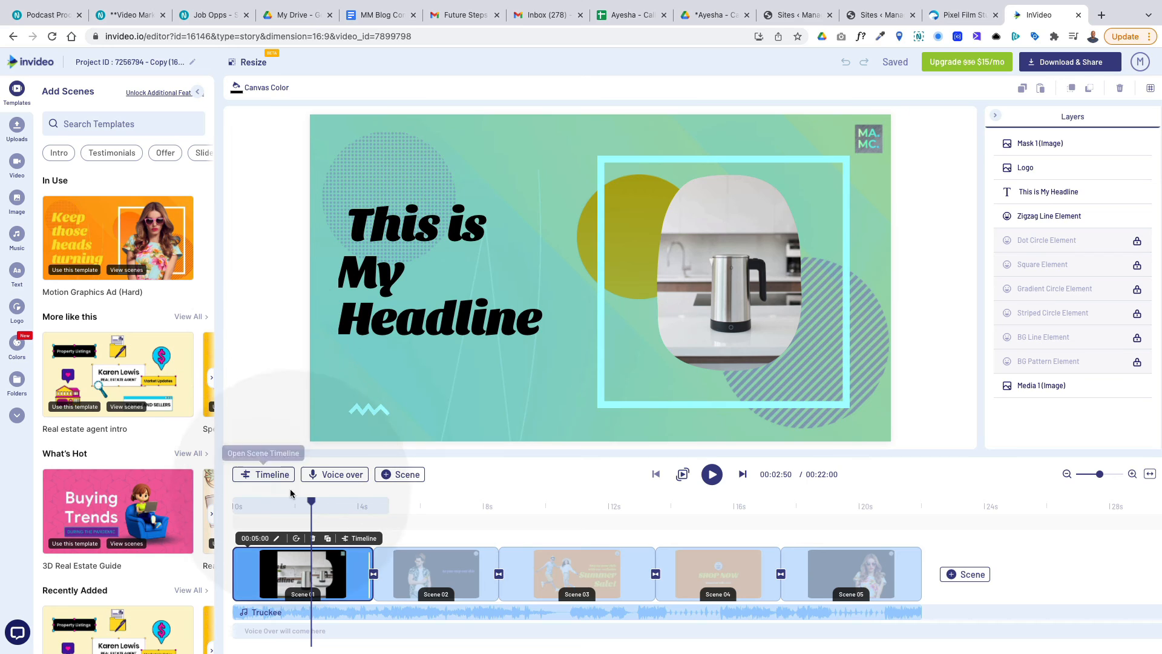
Move the playhead to the video's start, examine Scene 01's detailed layer timeline and return to the overview of all scenes.
drag(309, 502, 235, 504)
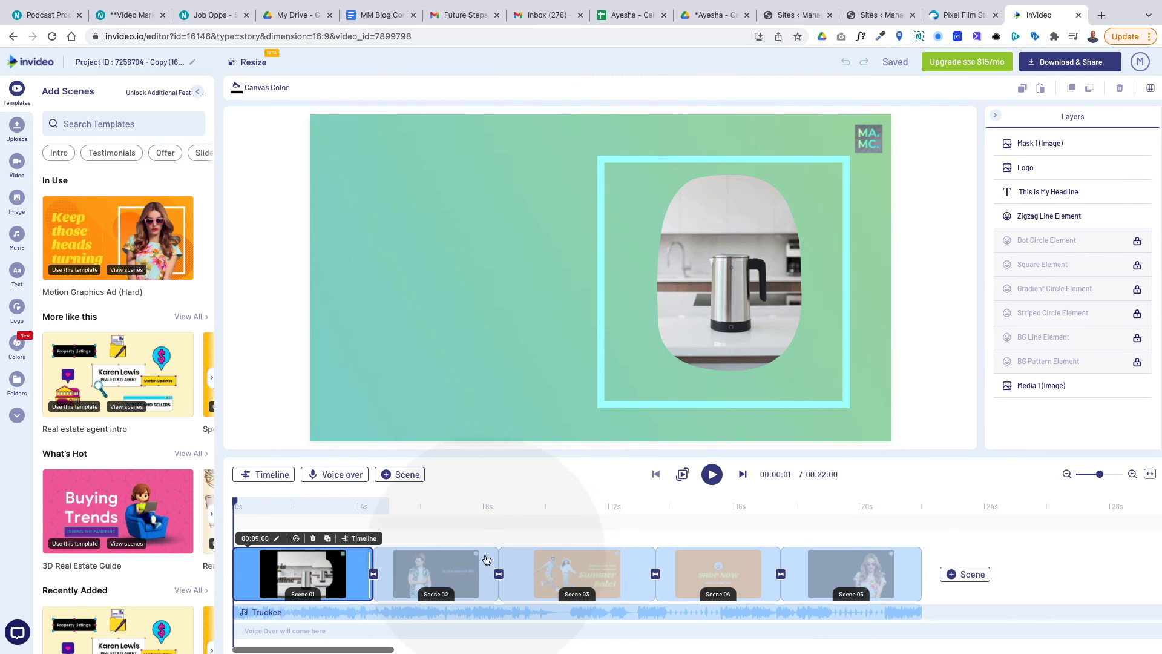
mouse_move(487, 609)
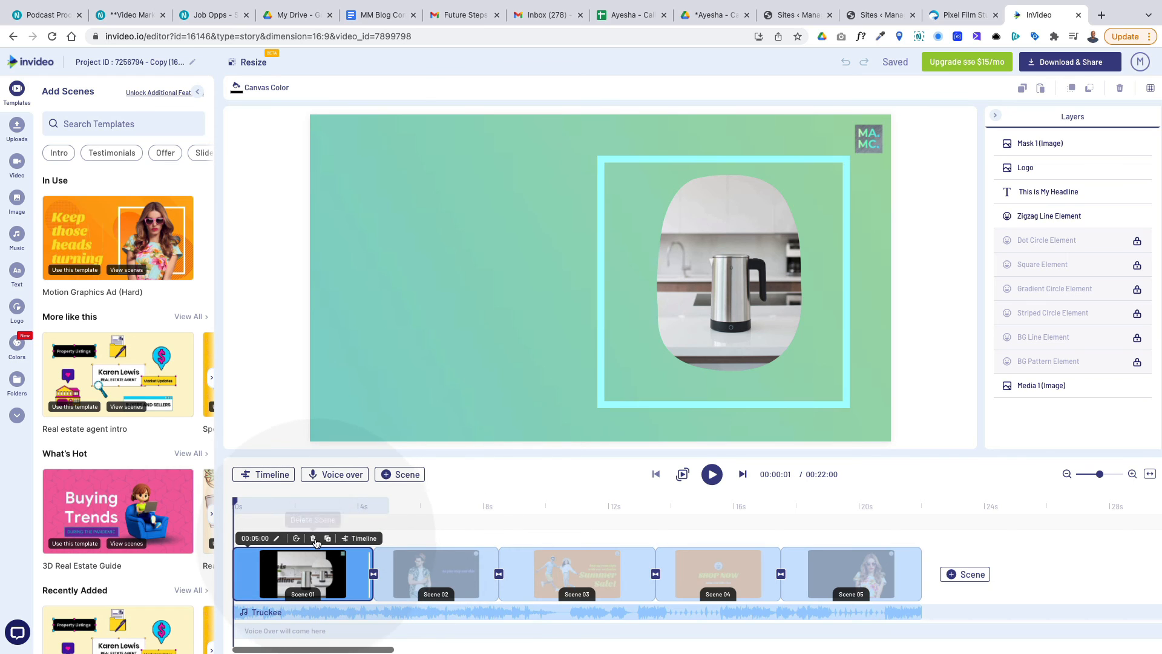
click(363, 538)
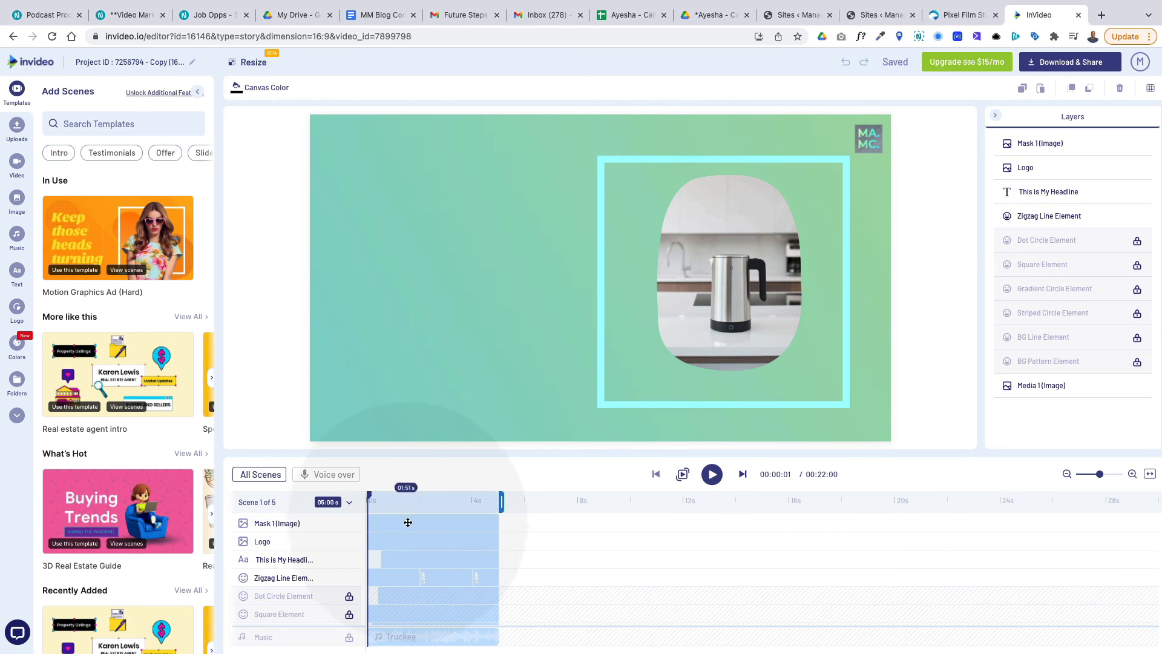
click(436, 559)
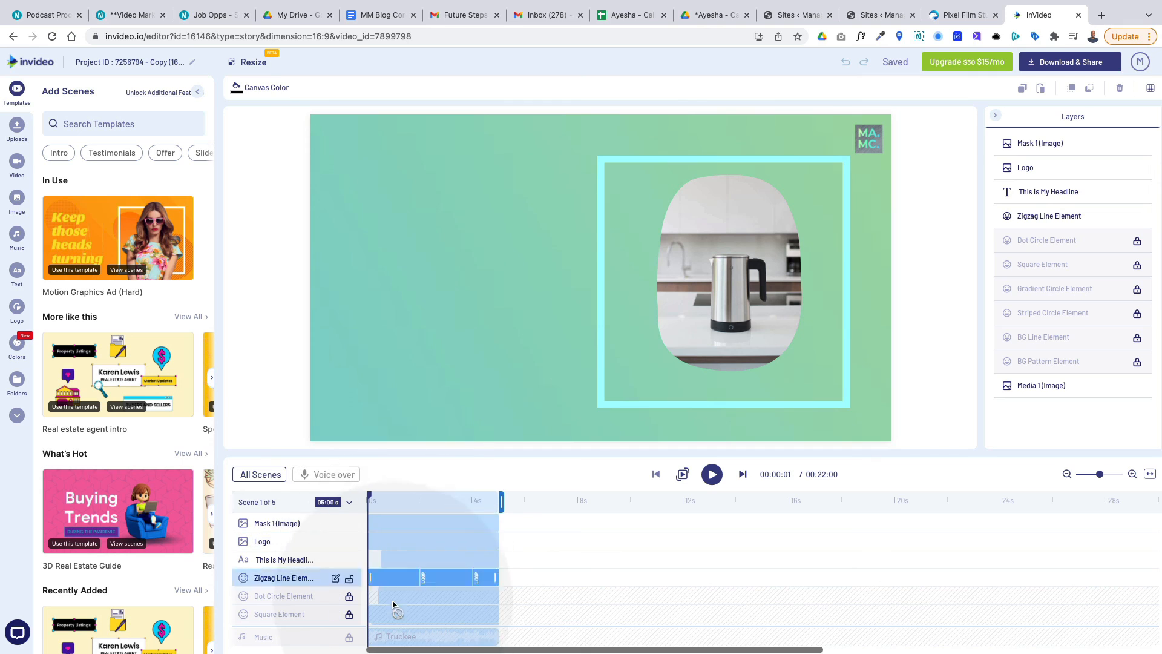
click(281, 478)
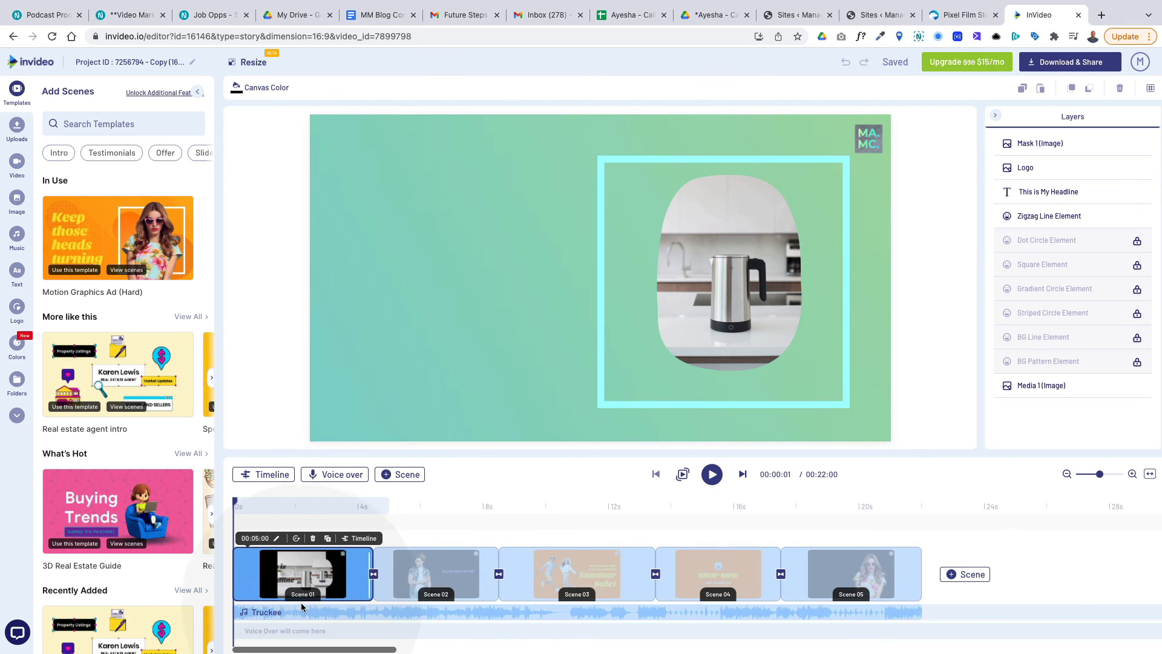
mouse_move(299, 613)
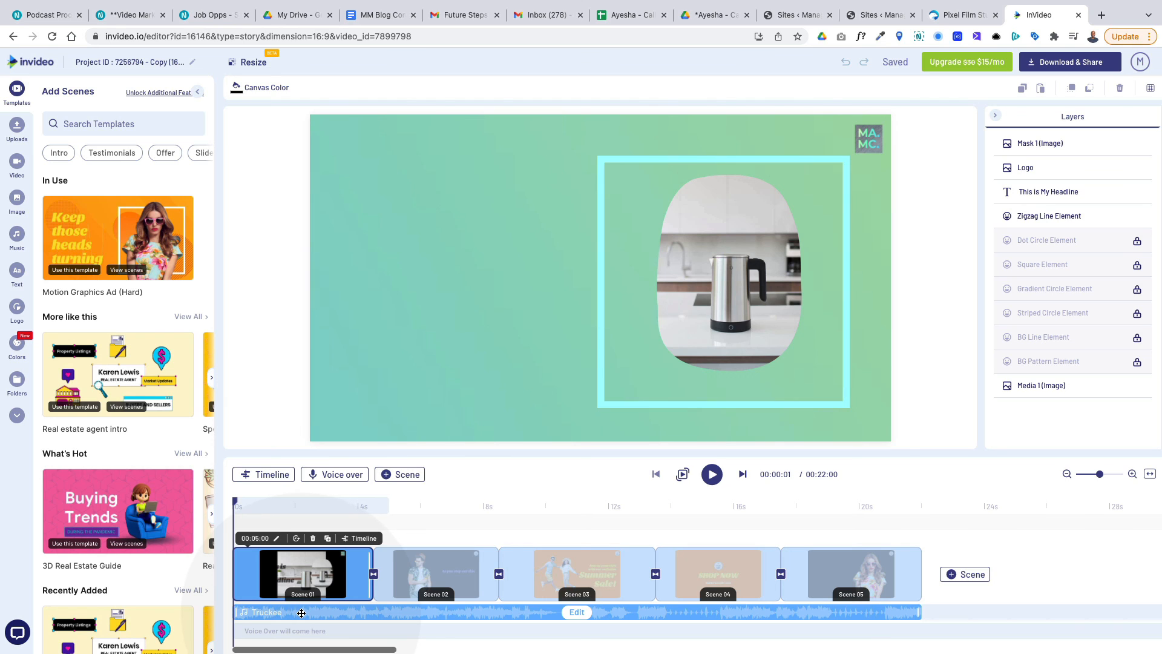